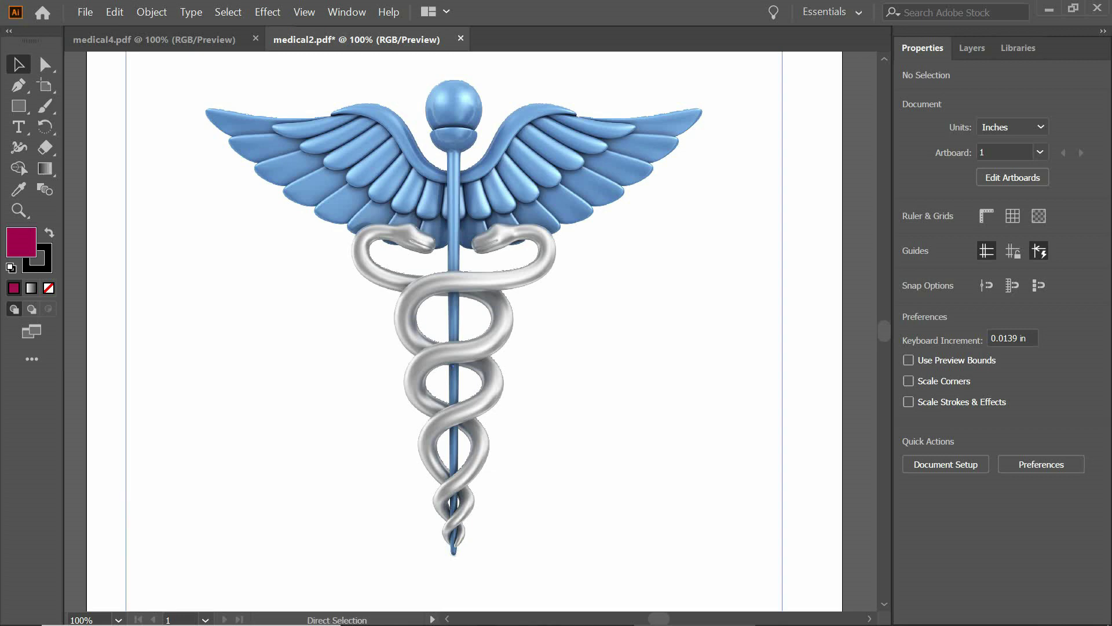
key("ctrl+b")
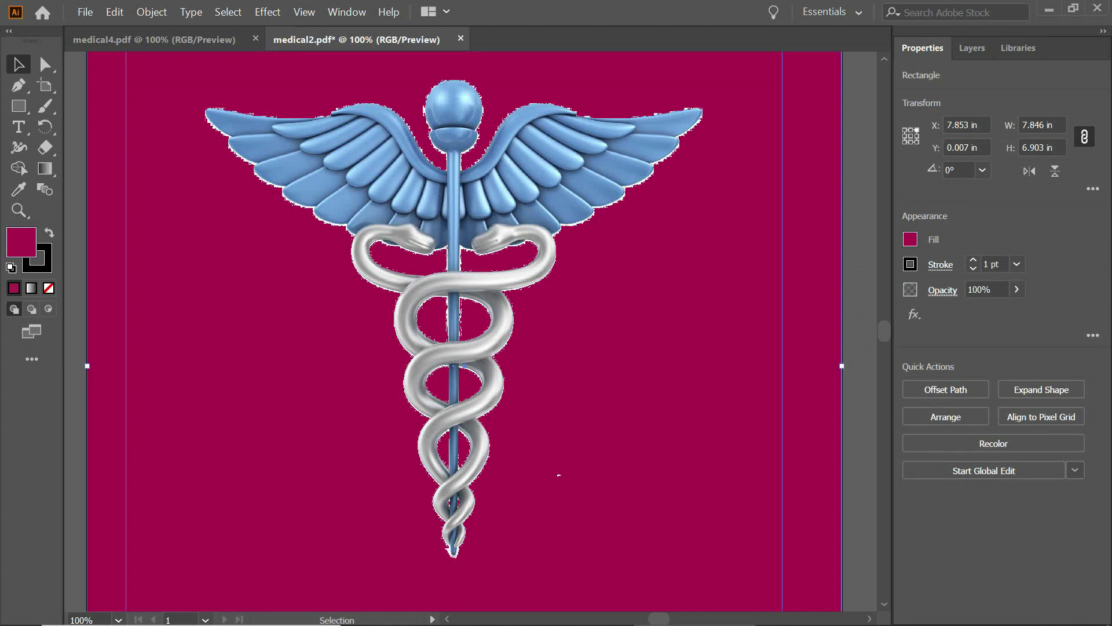
key("ctrl+semicolon")
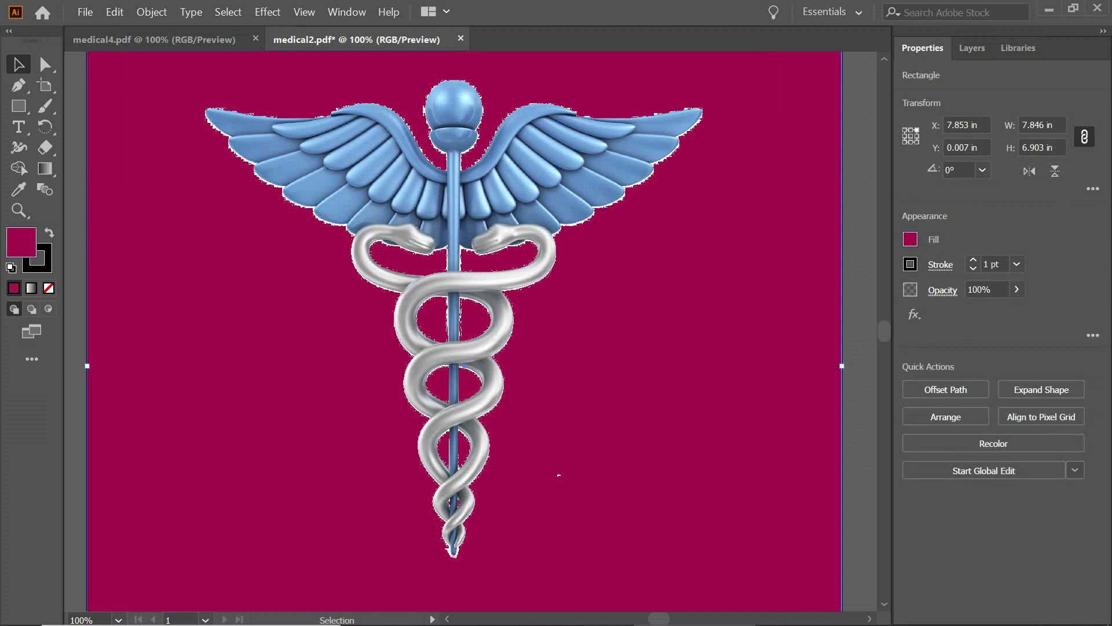
key("Delete")
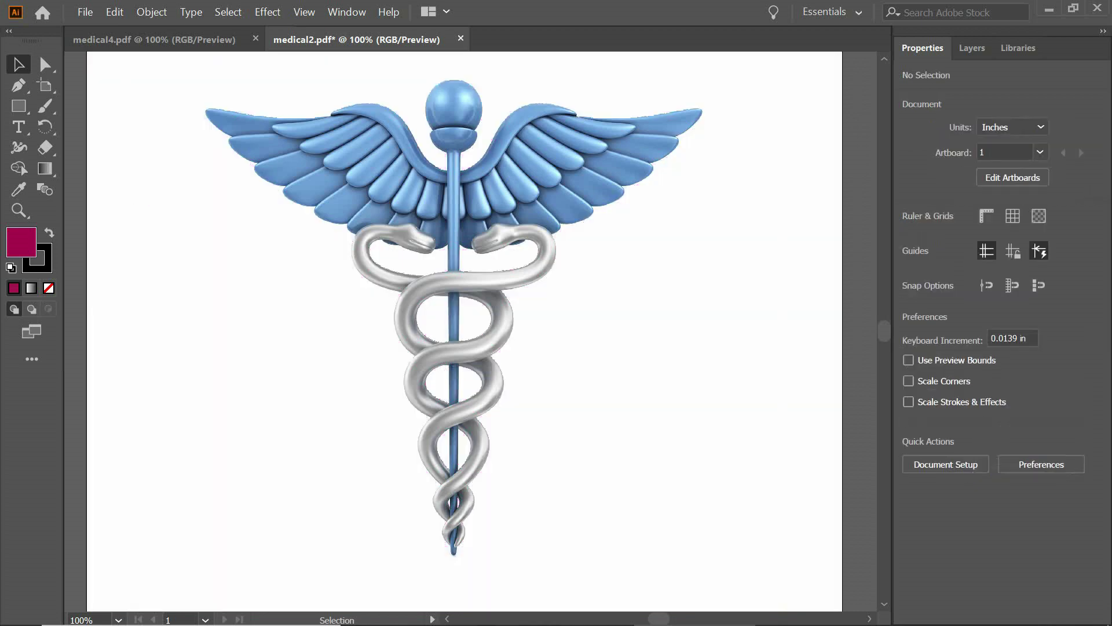
key("ctrl+z")
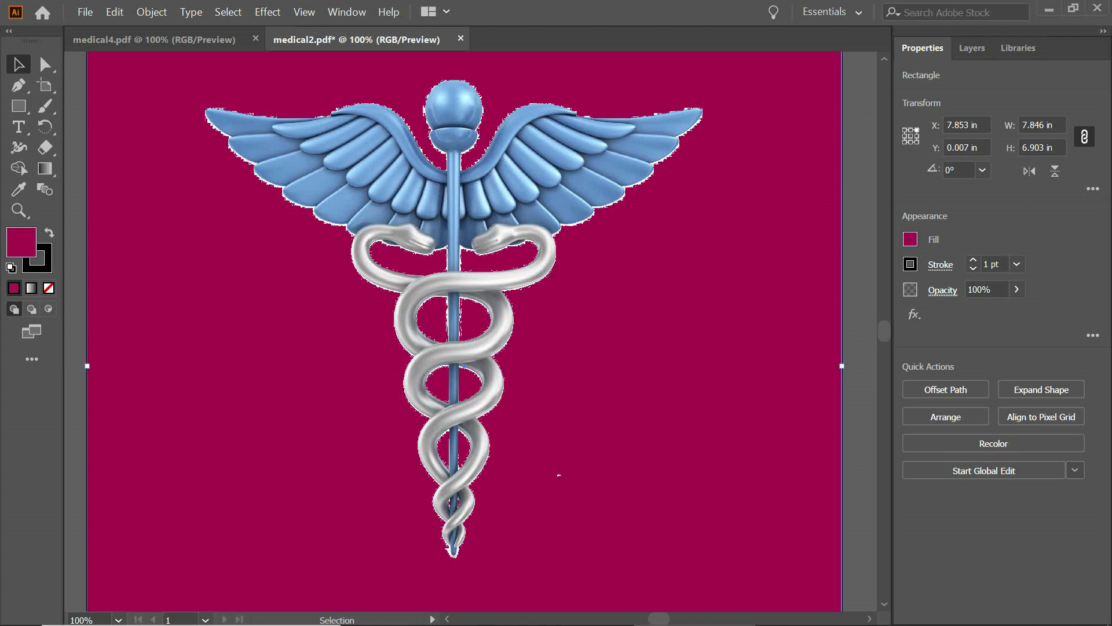
key("Delete")
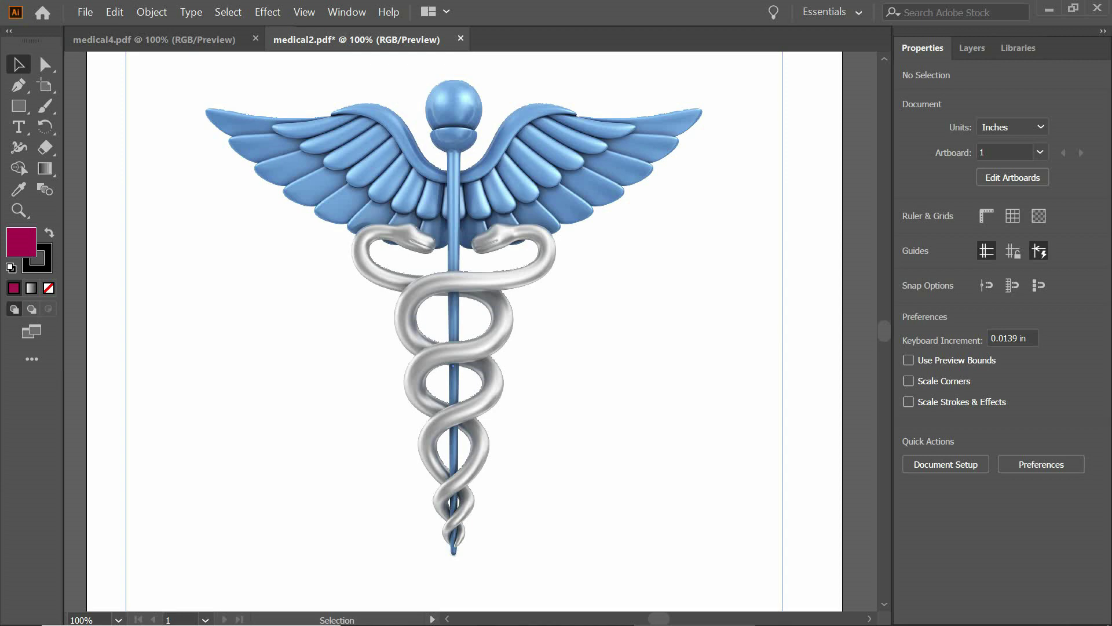
key("ctrl+z")
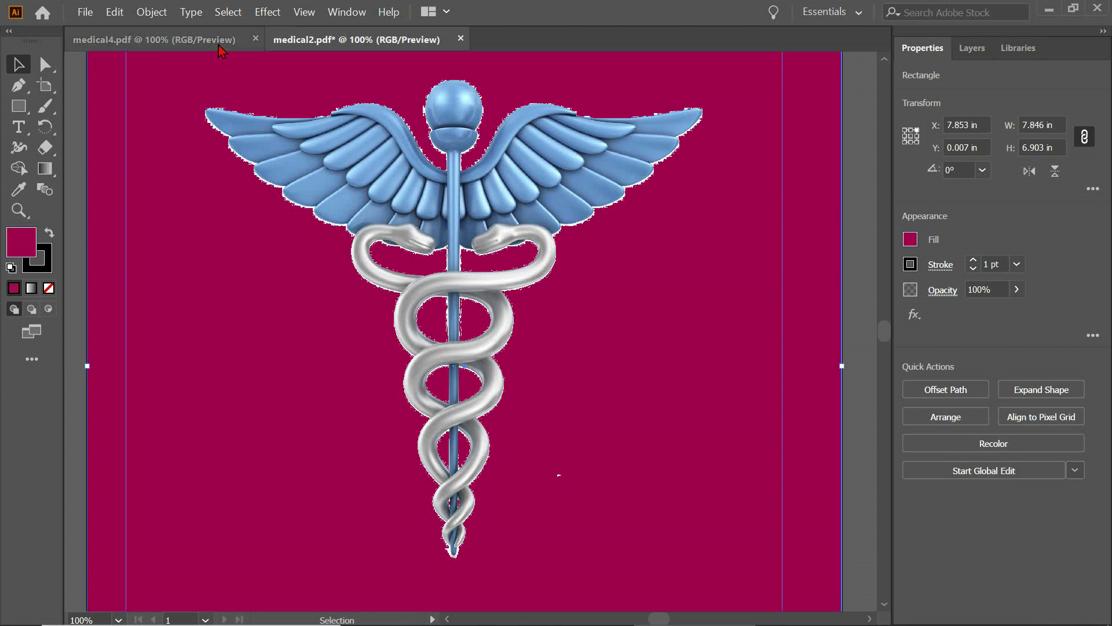
- Close medical4.pdf, then close medical2.pdf without saving its changes
left_click(203, 39)
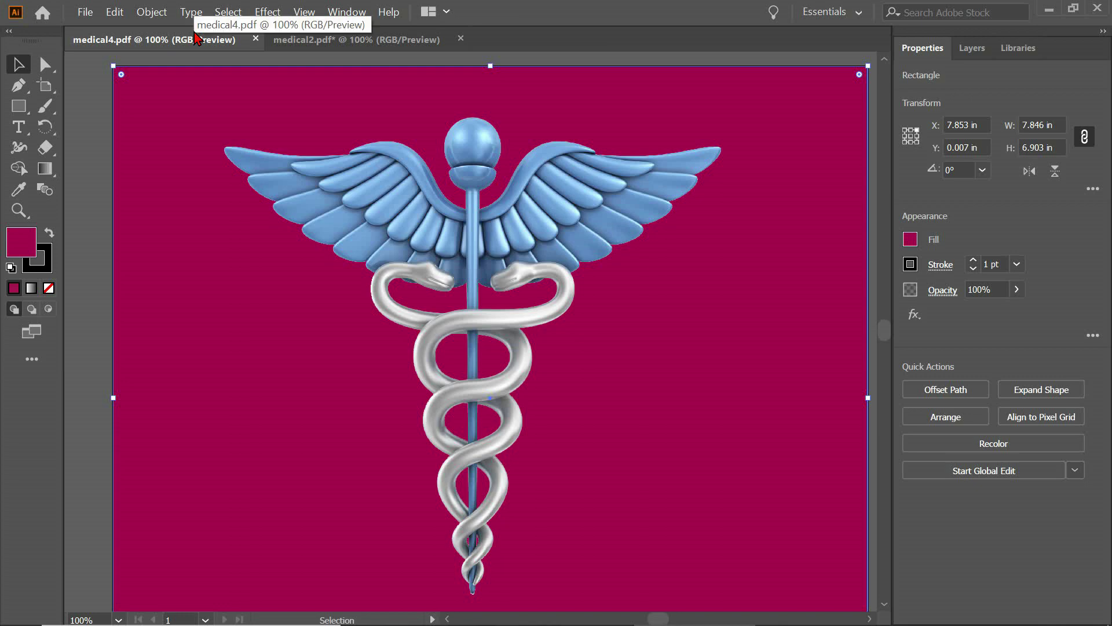
left_click(297, 39)
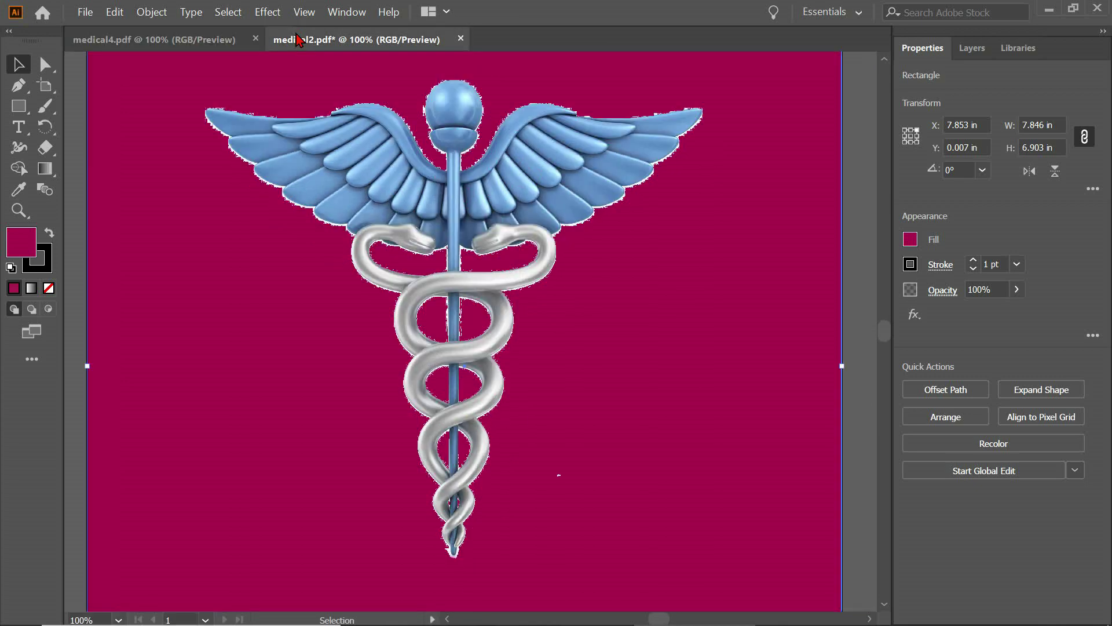
left_click(217, 41)
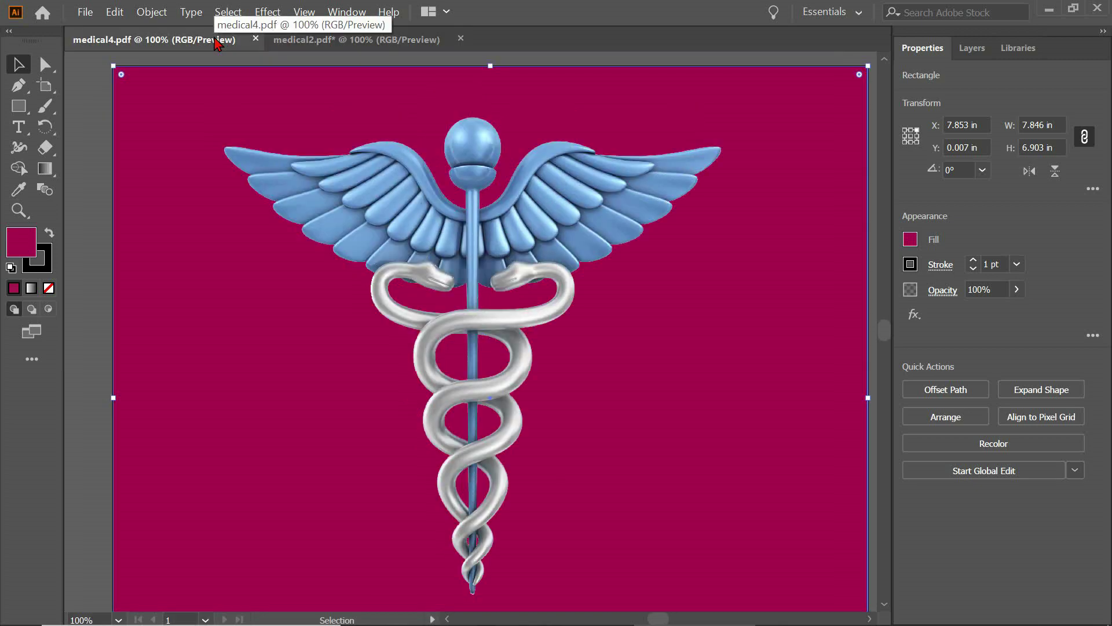
left_click(256, 39)
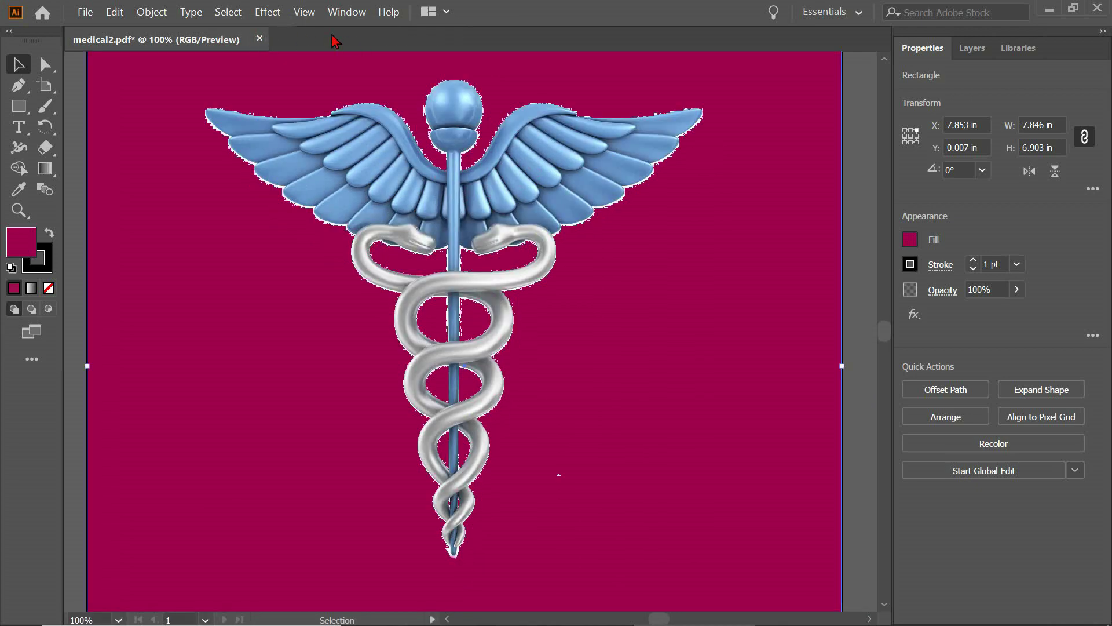
left_click(259, 39)
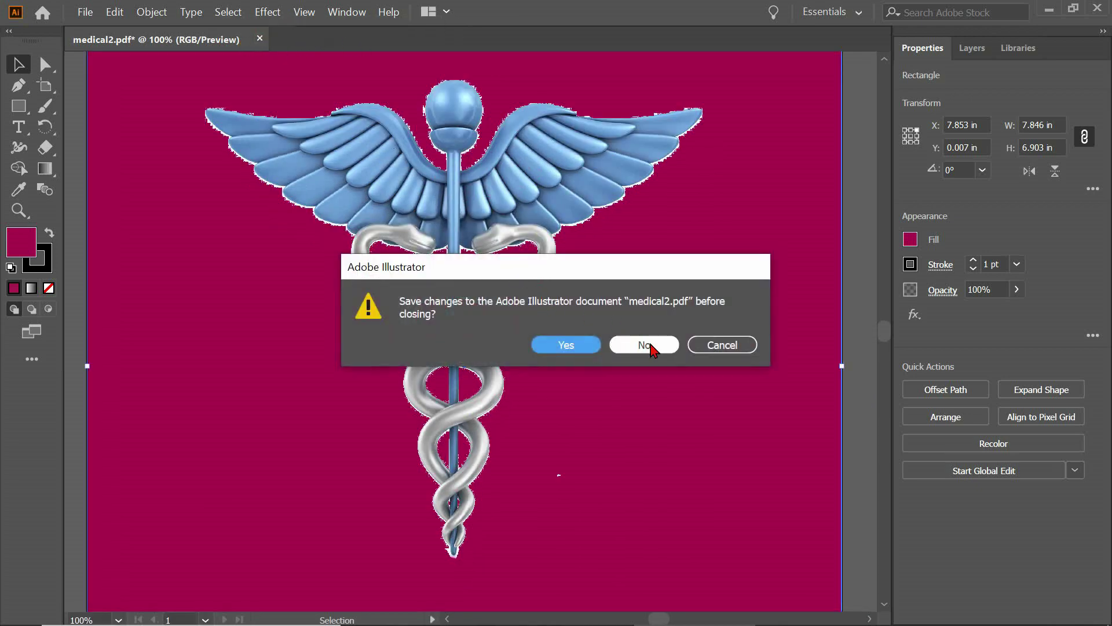
left_click(651, 345)
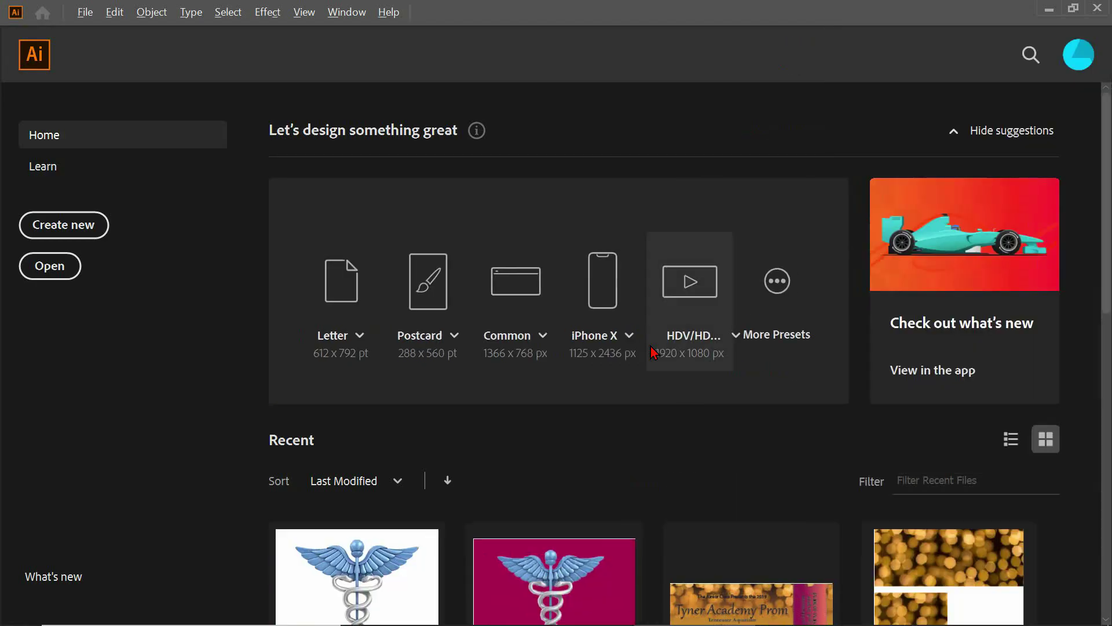
- In Photoshop, collapse the Properties panel and view small new.jpg at 100%
key("alt+Tab")
key("alt+Tab")
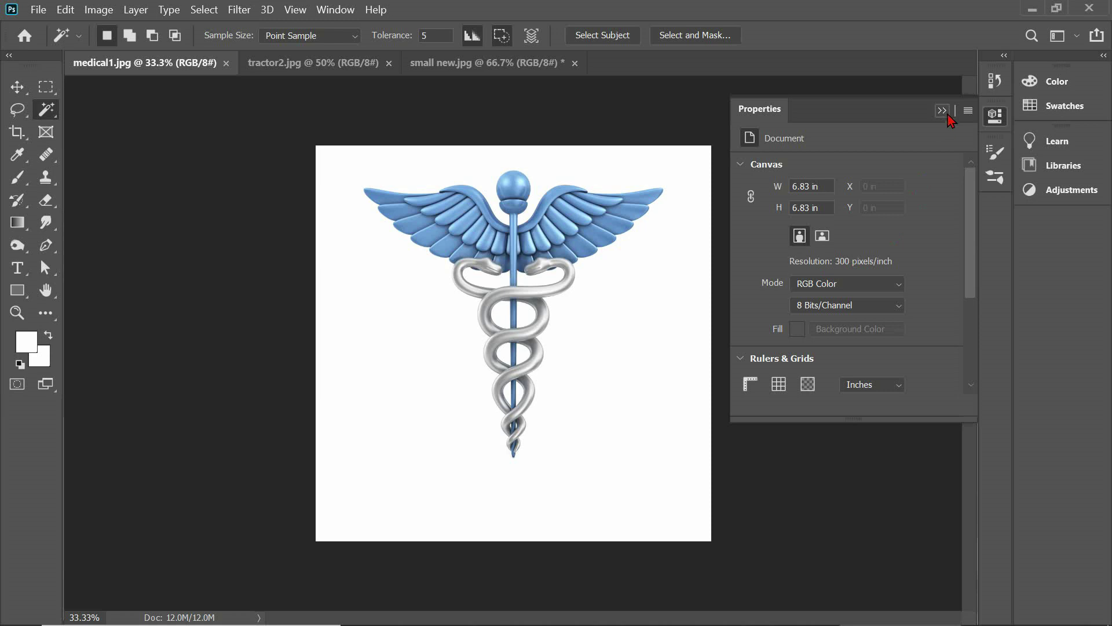
left_click(943, 111)
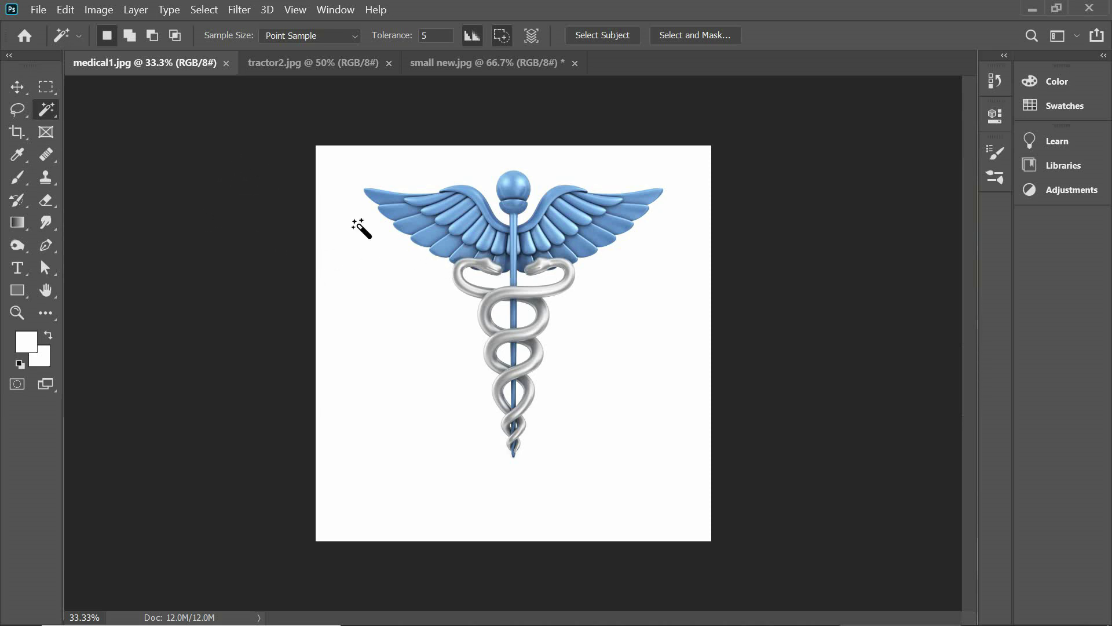
left_click(298, 69)
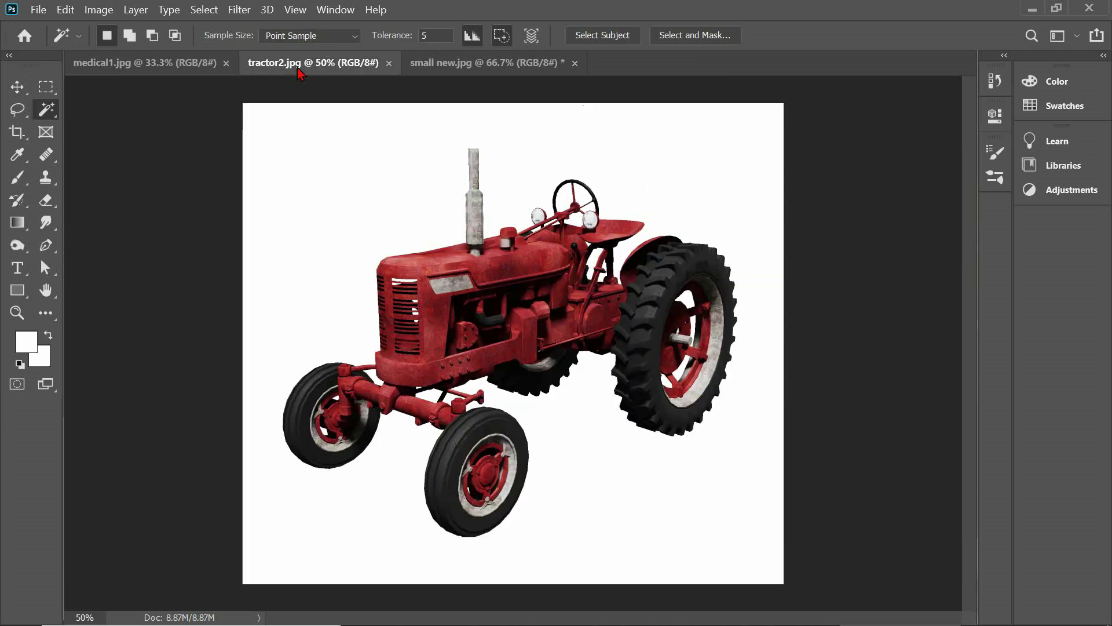
left_click(436, 61)
key("ctrl+plus")
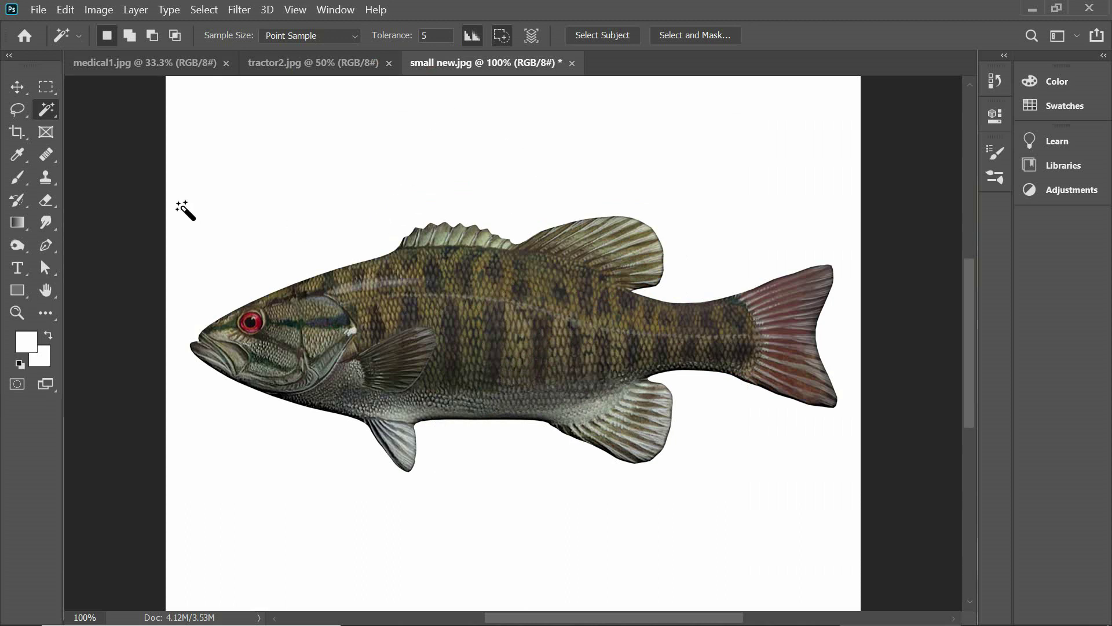
- Show the Layers panel from the Window menu and dock it beside the fish
left_click(333, 10)
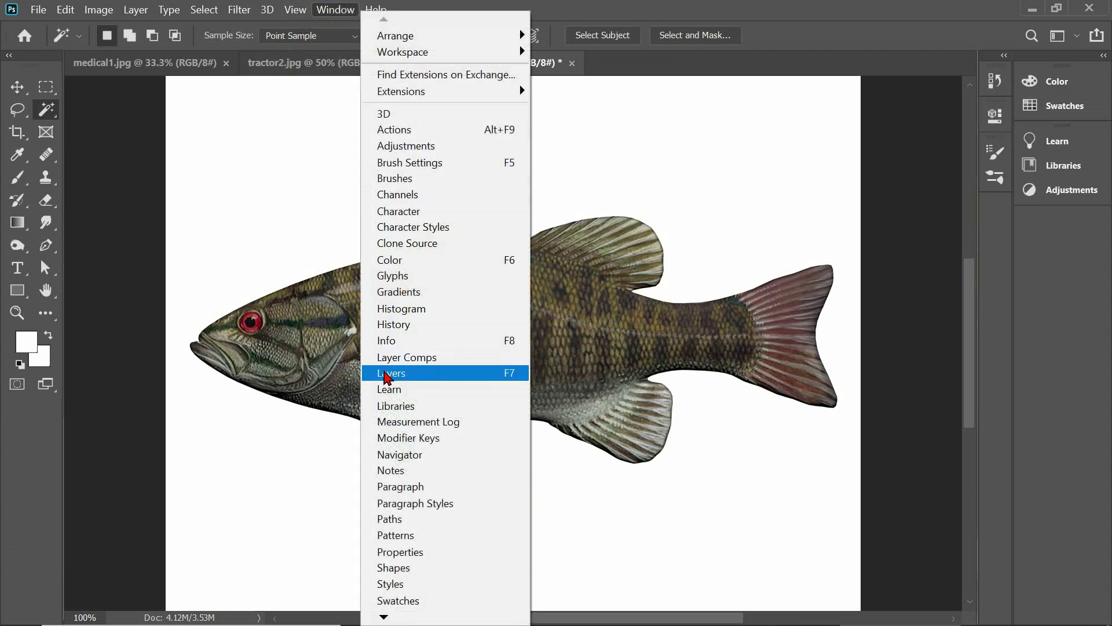
left_click(386, 373)
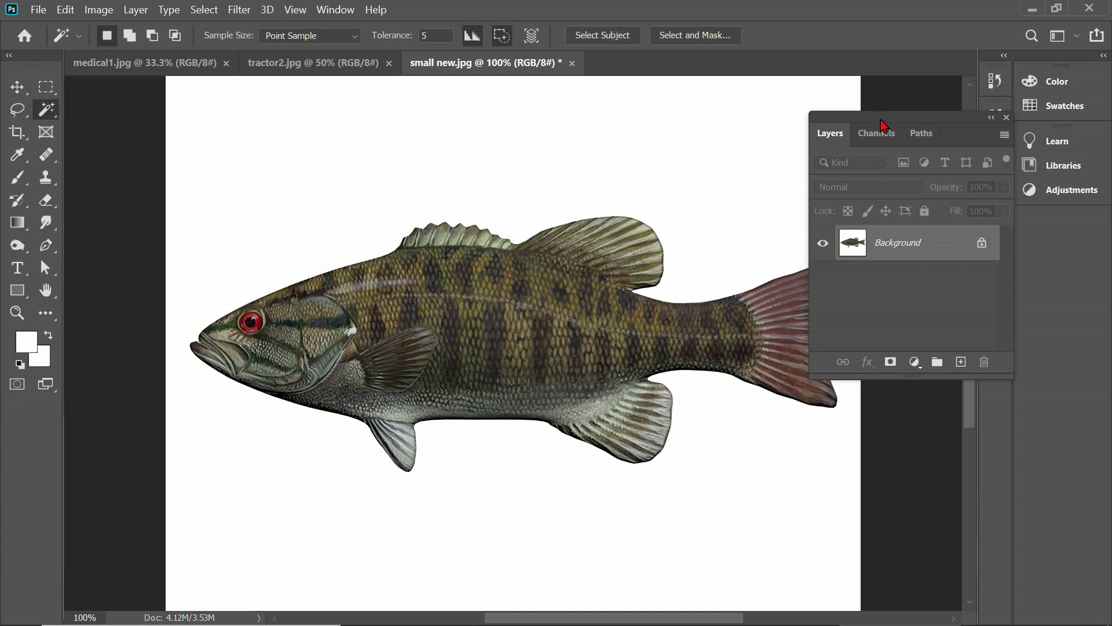
left_click_drag(882, 118, 943, 105)
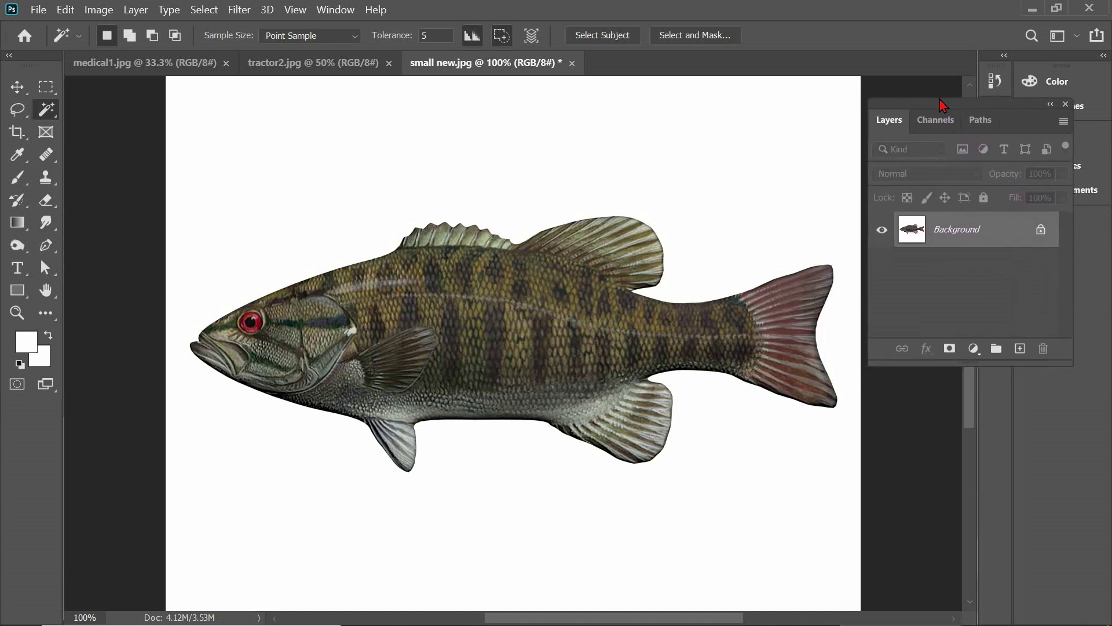
- Try the Quick Selection tool, then switch back to the Magic Wand
right_click(54, 116)
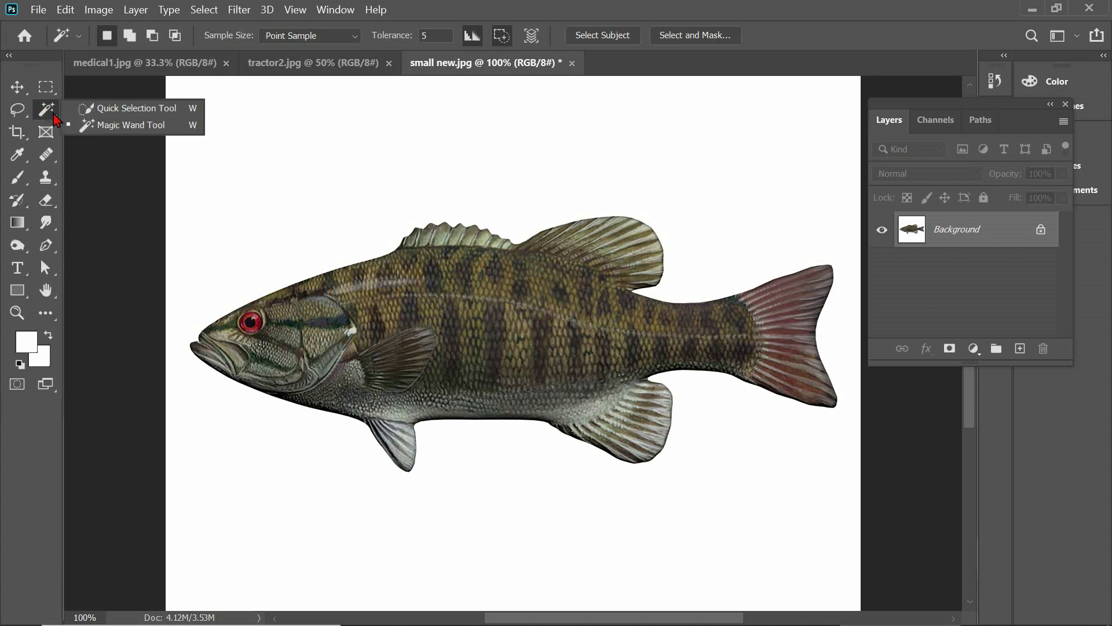
left_click(93, 112)
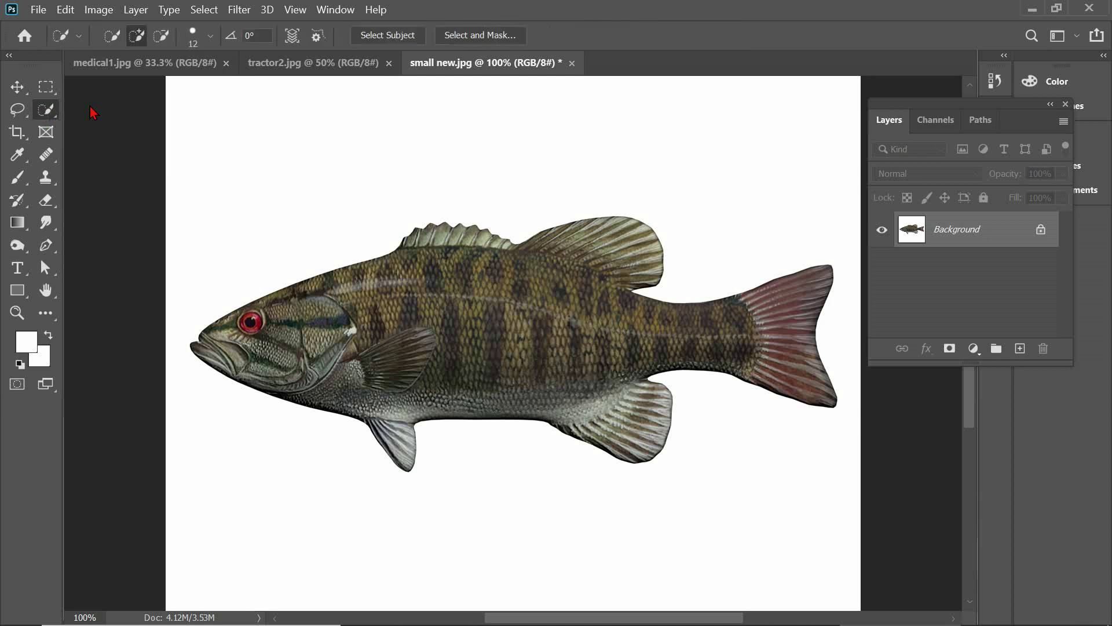
right_click(56, 118)
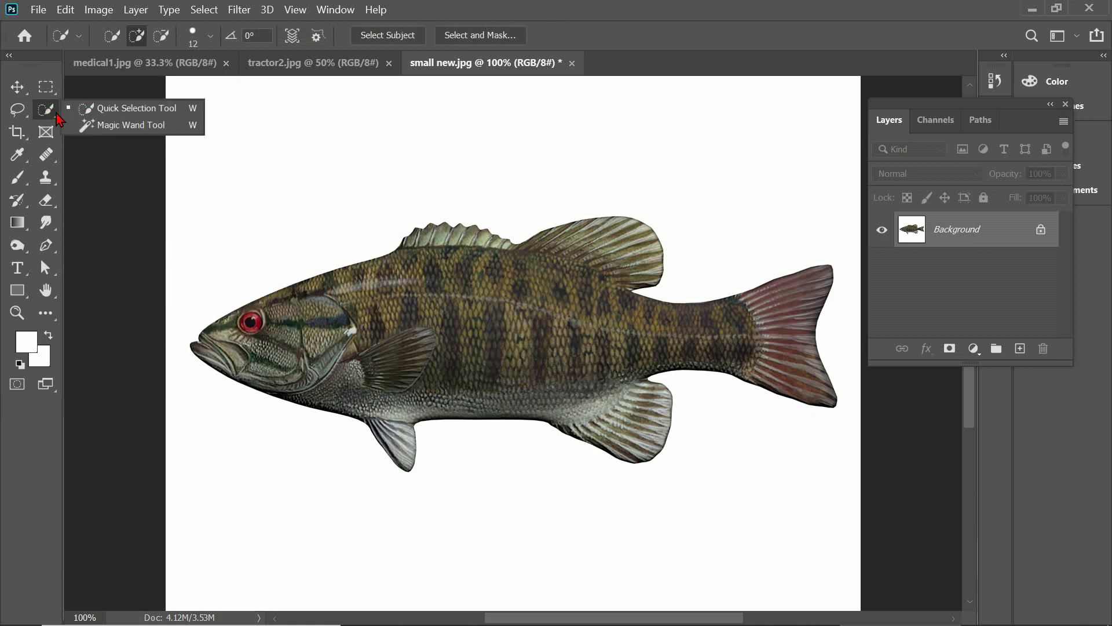
left_click(95, 124)
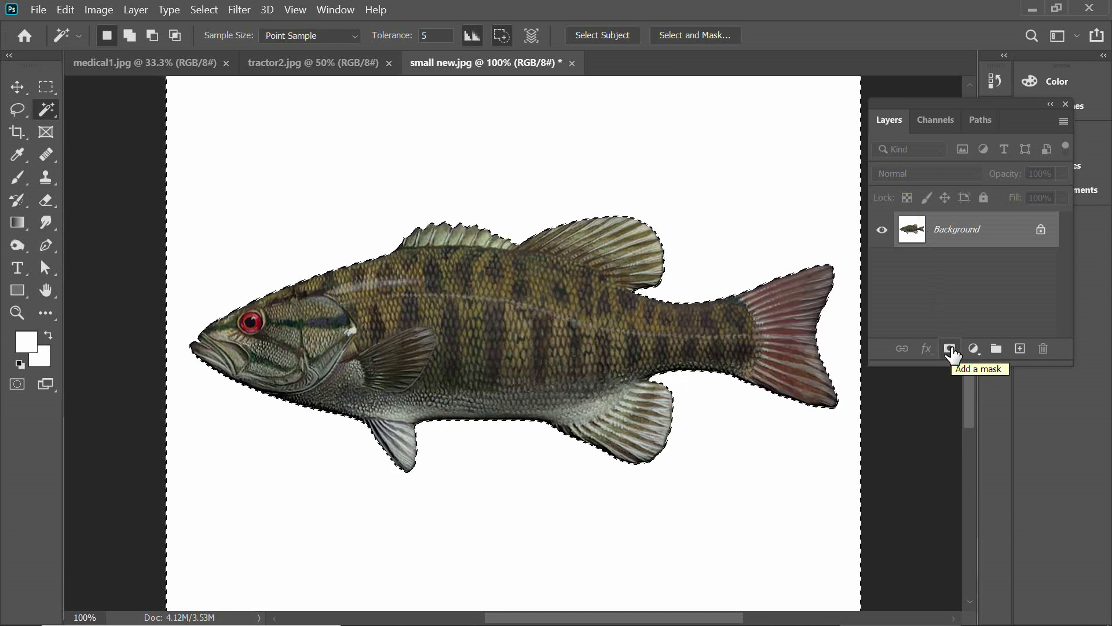
- Add a layer mask from the selection, undo it, and reapply it so only the bass shows
left_click(950, 349)
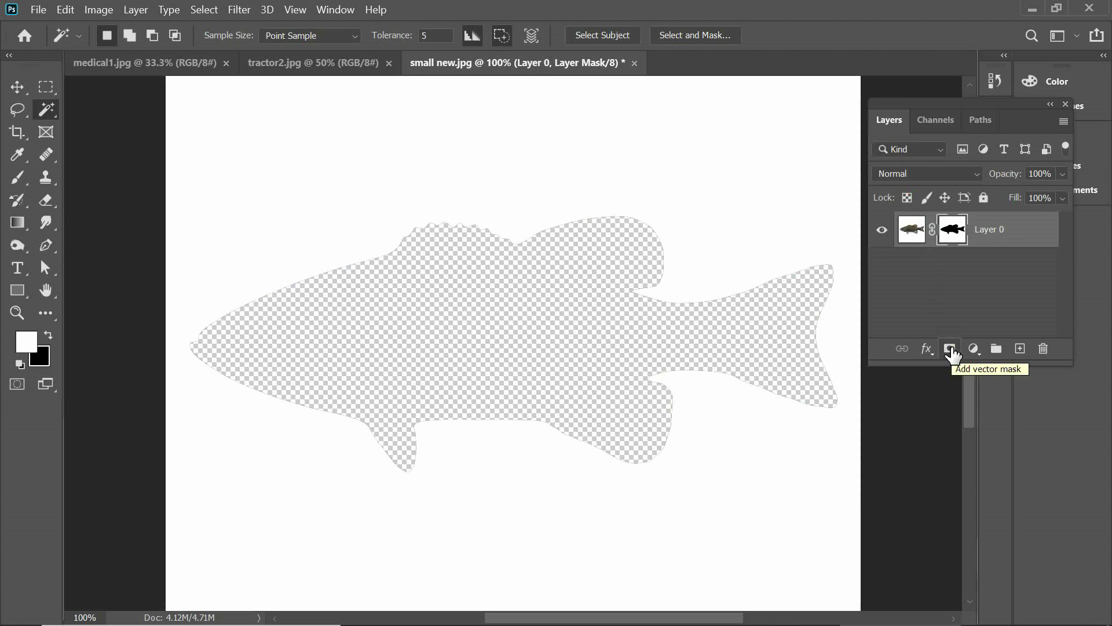
key("ctrl+z")
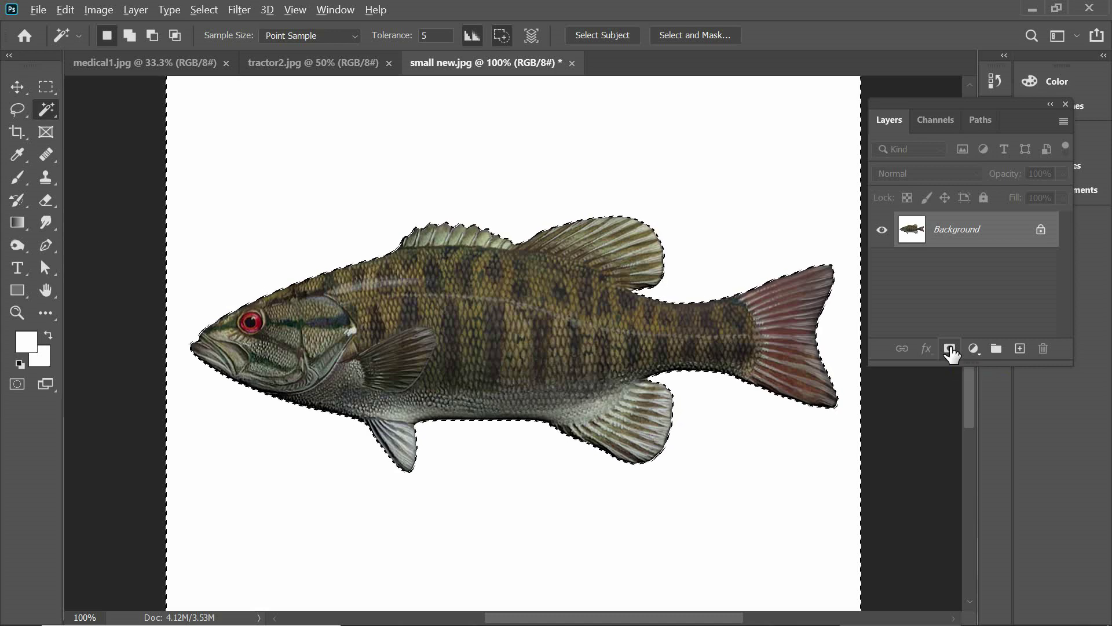
left_click(950, 349)
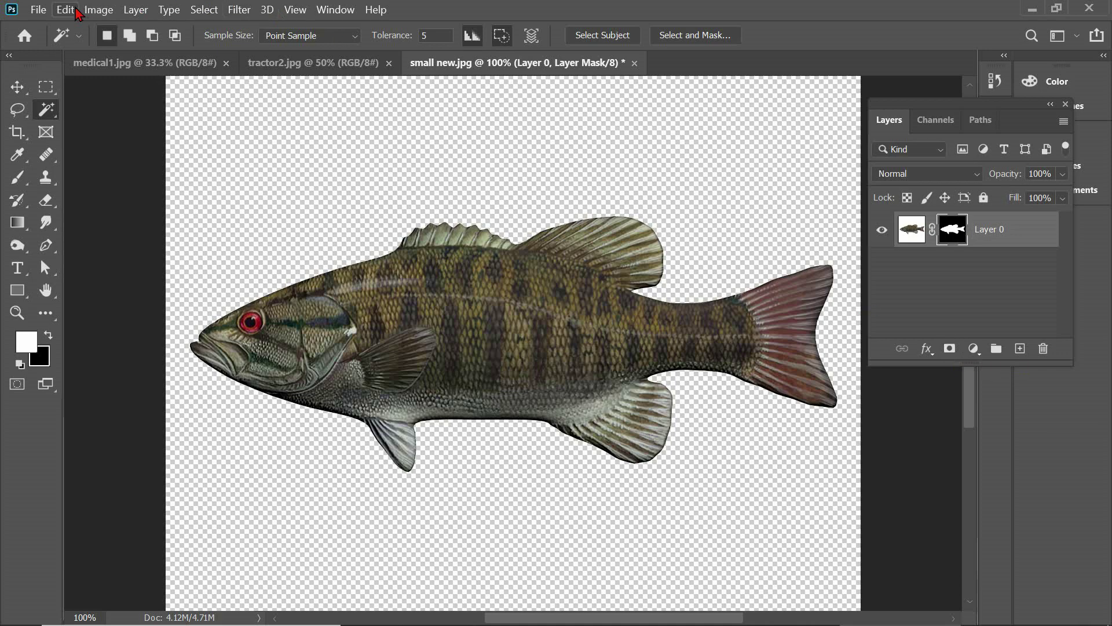
- Save the masked fish as Photoshop PDF 'small new.pdf', replacing the old file, then go to Illustrator
left_click(36, 10)
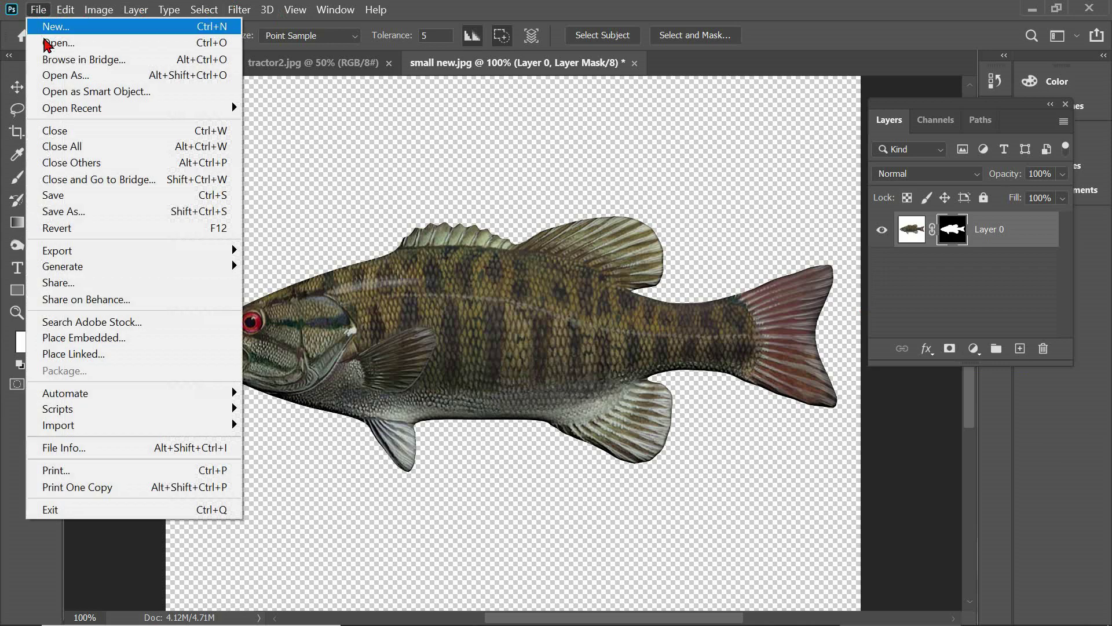
left_click(95, 214)
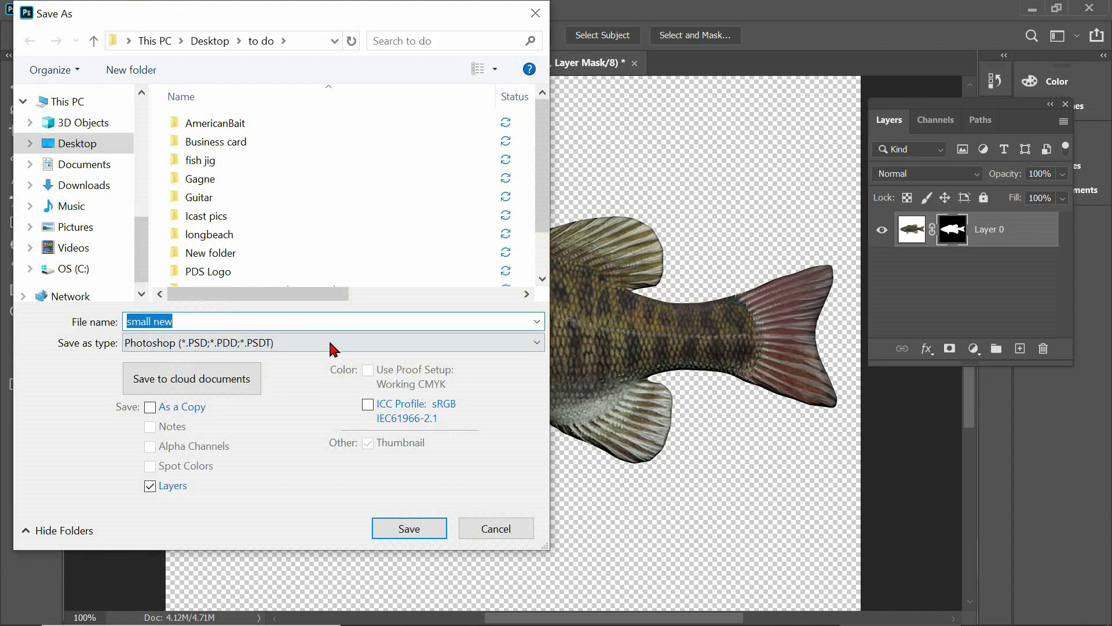
left_click(536, 343)
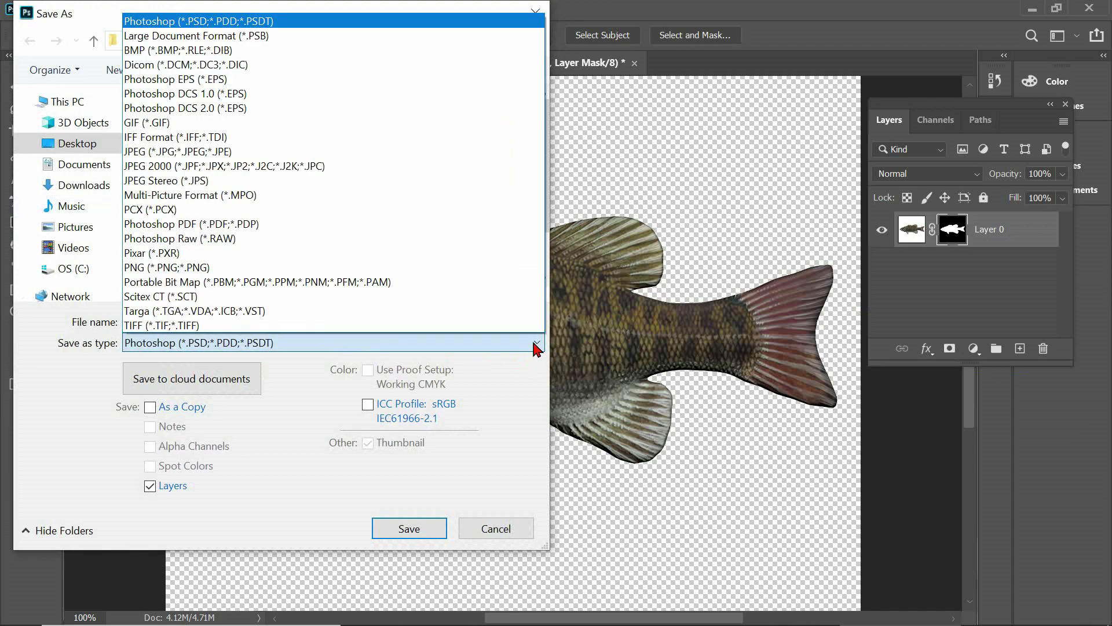
left_click(284, 224)
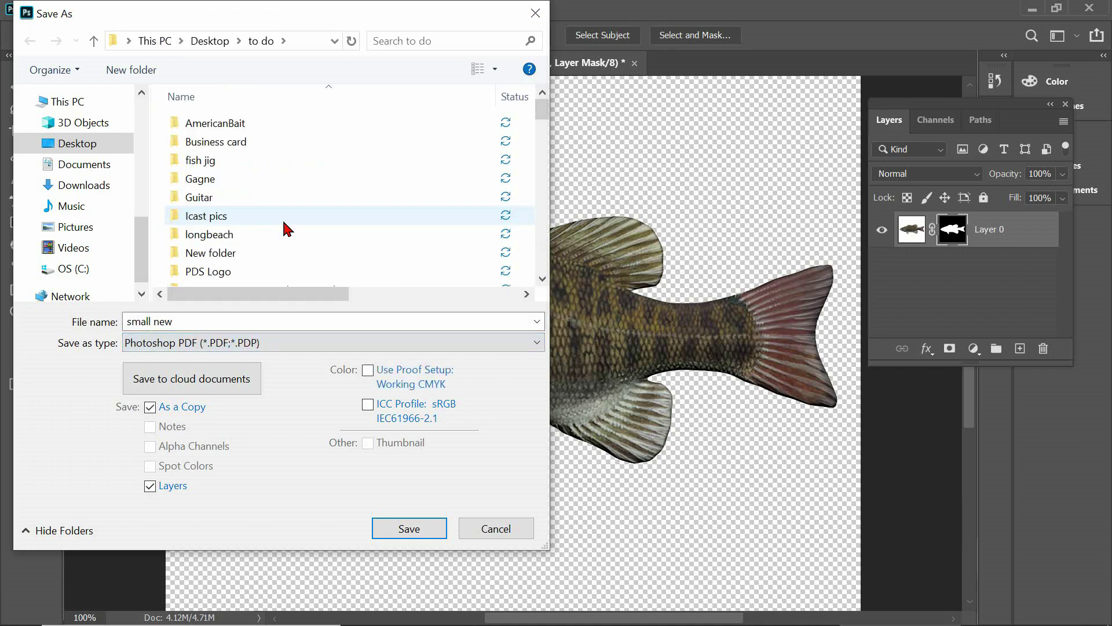
left_click(407, 529)
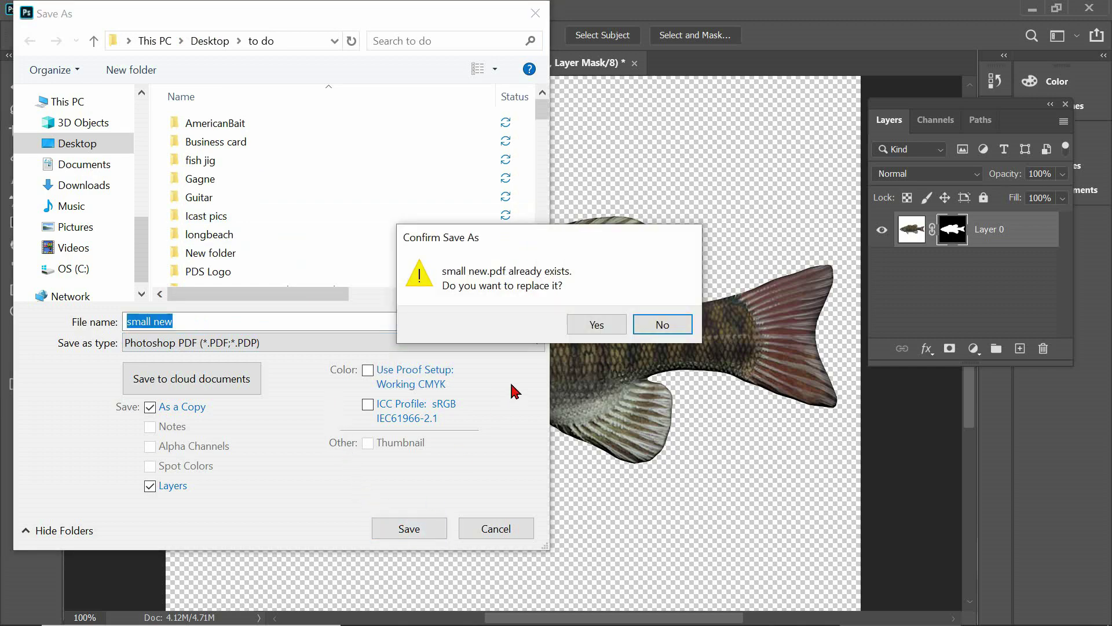
left_click(587, 329)
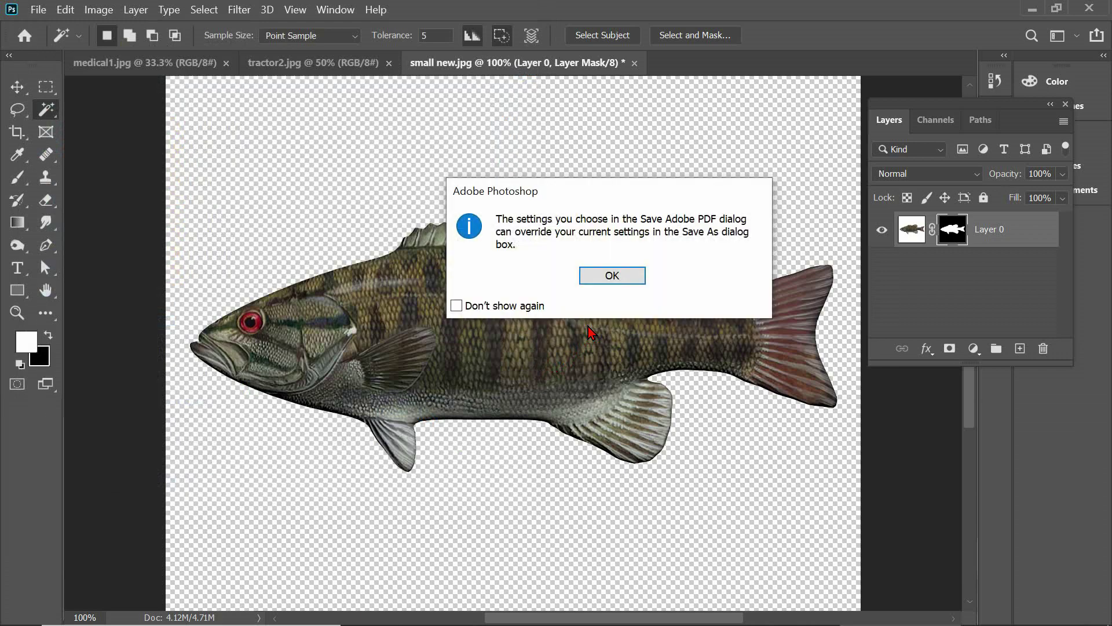
left_click(599, 280)
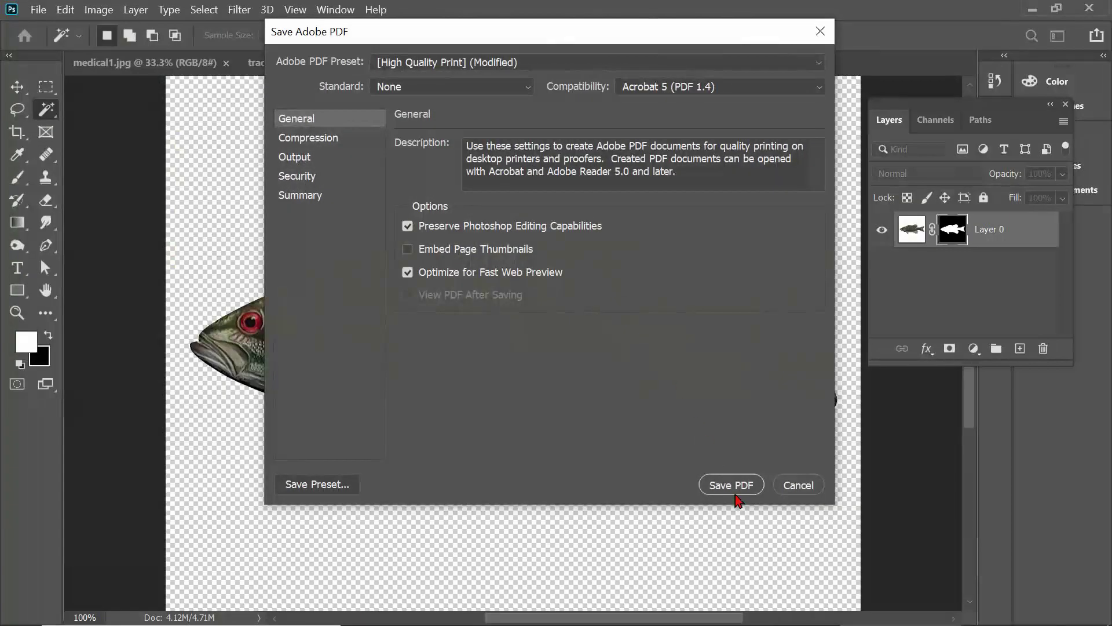
left_click(733, 486)
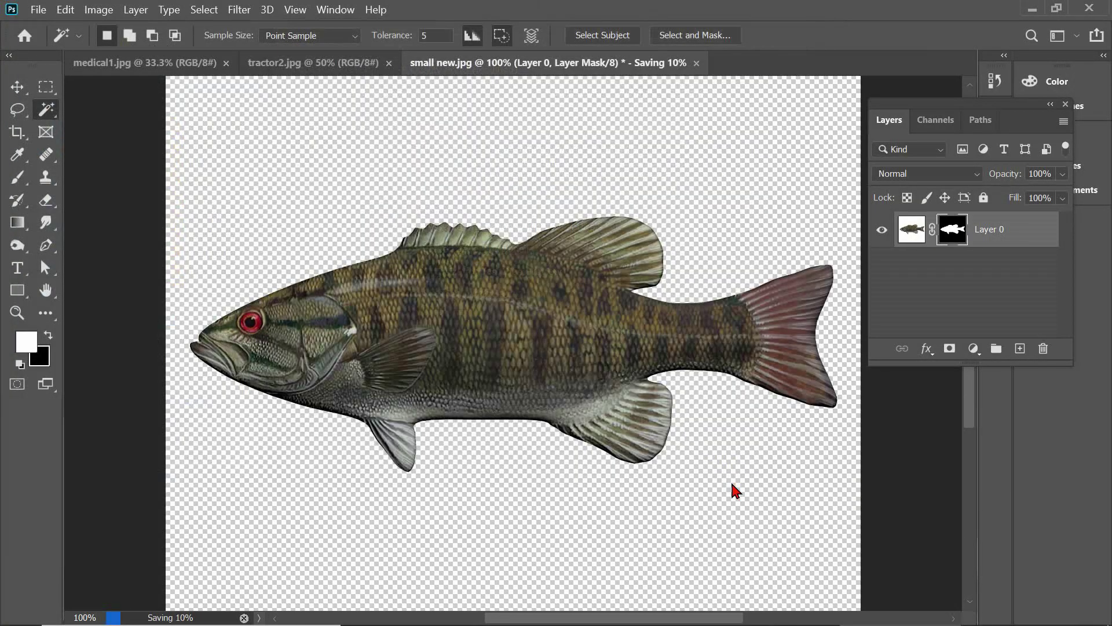
key("alt+Tab")
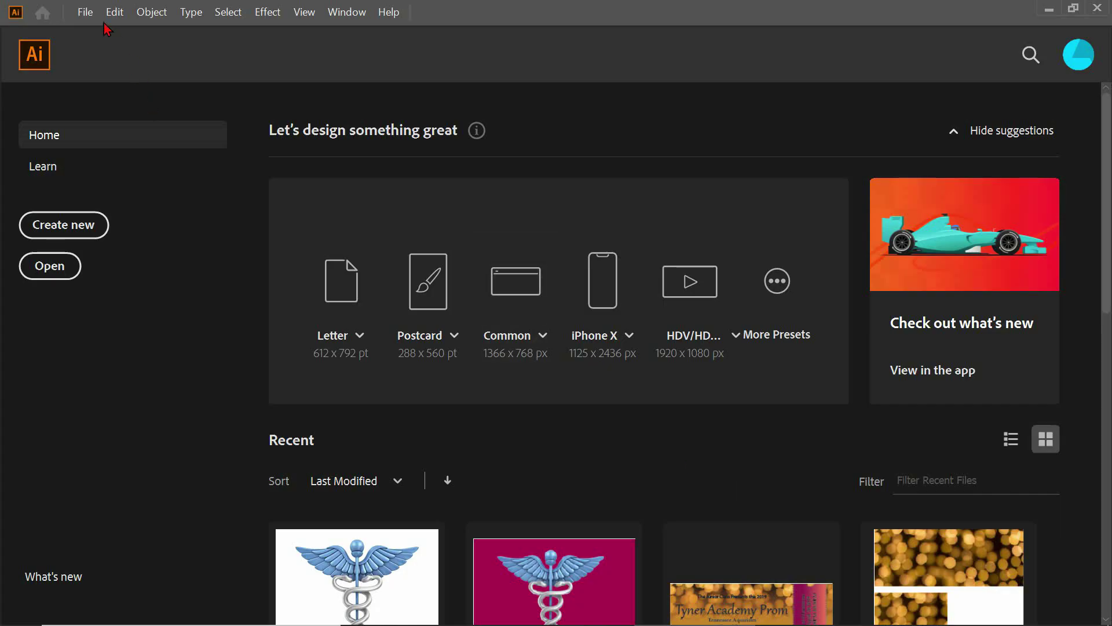
- Open small new.pdf from Illustrator's recent files and scroll to centre the artboard
left_click(86, 13)
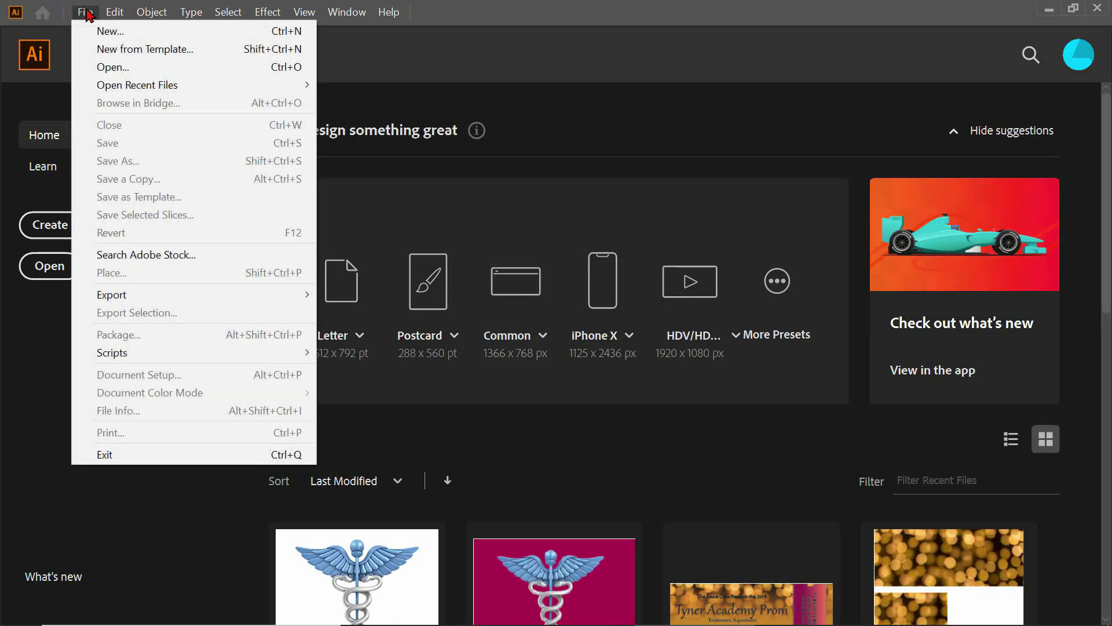
mouse_move(290, 85)
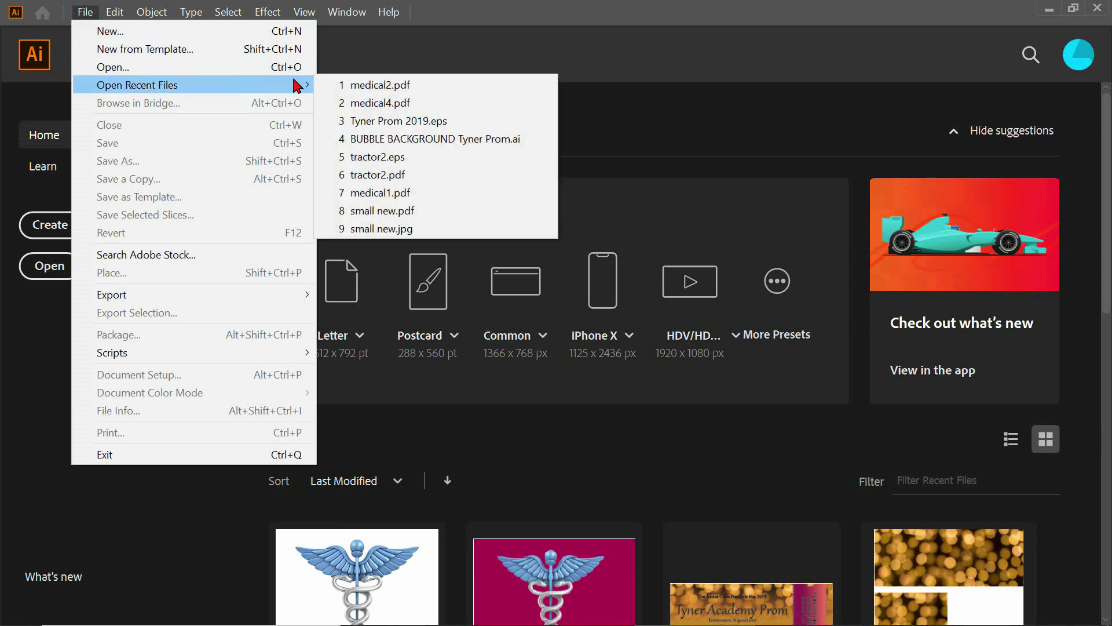
left_click(365, 212)
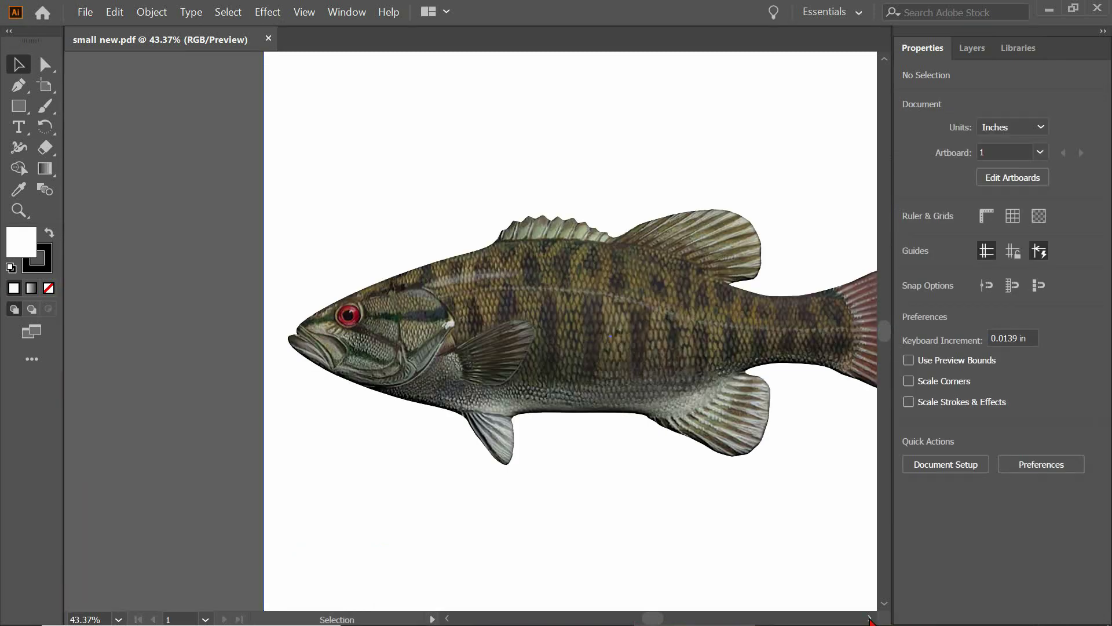
left_click(869, 618)
left_click(869, 618)
left_click(868, 619)
left_click(868, 618)
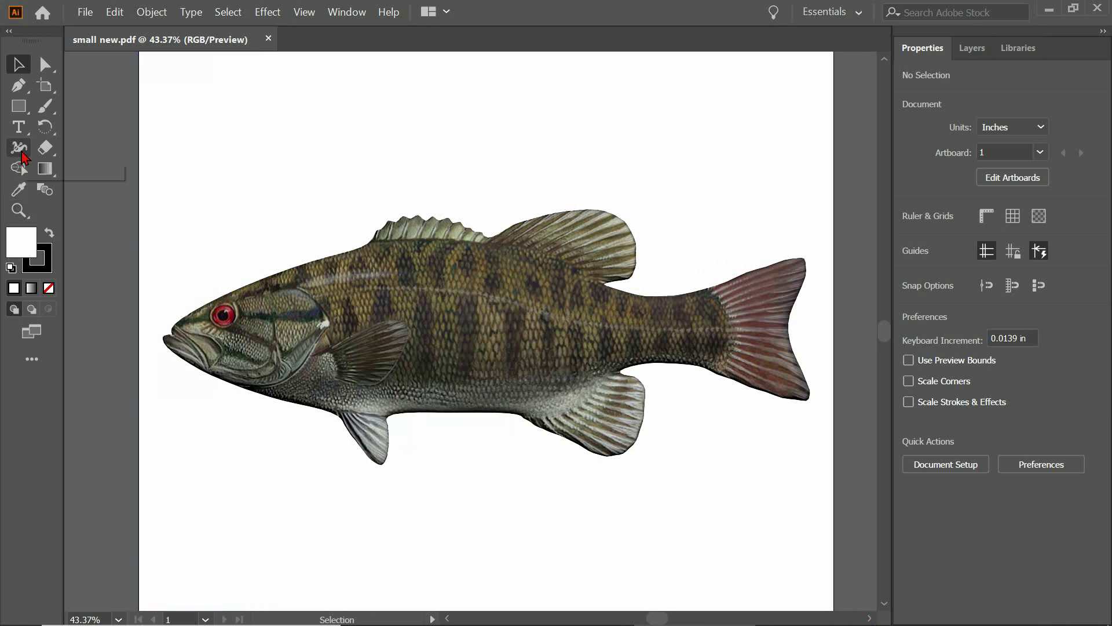
- Draw a rectangle covering the whole artboard and fill it with red F21127
left_click(19, 106)
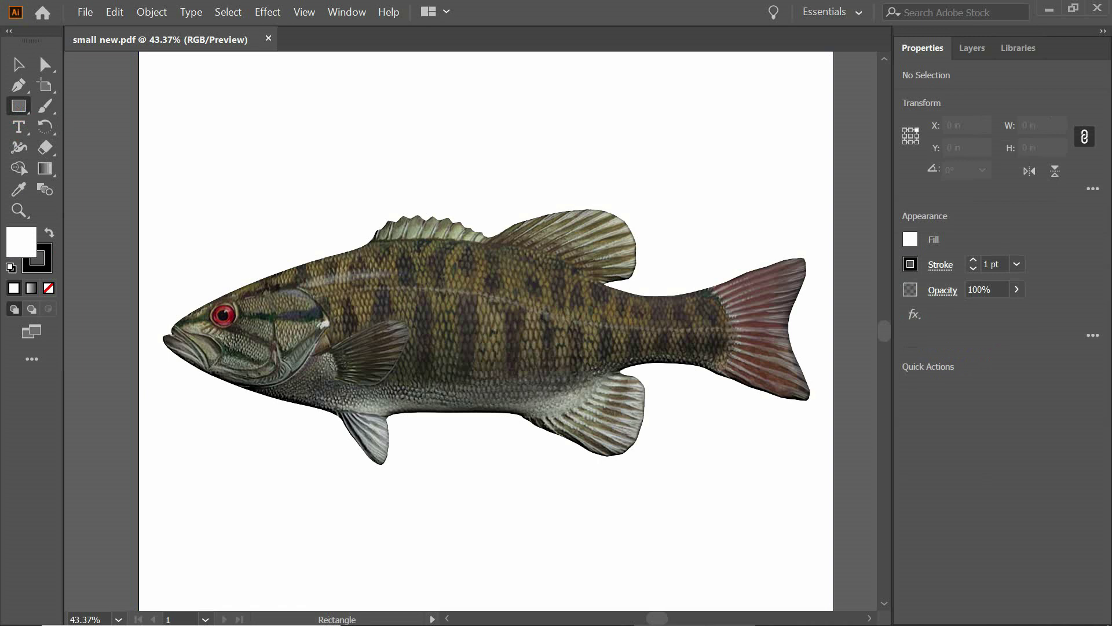
mouse_move(104, 114)
left_mouse_down()
mouse_move(492, 349)
mouse_move(848, 518)
left_mouse_up()
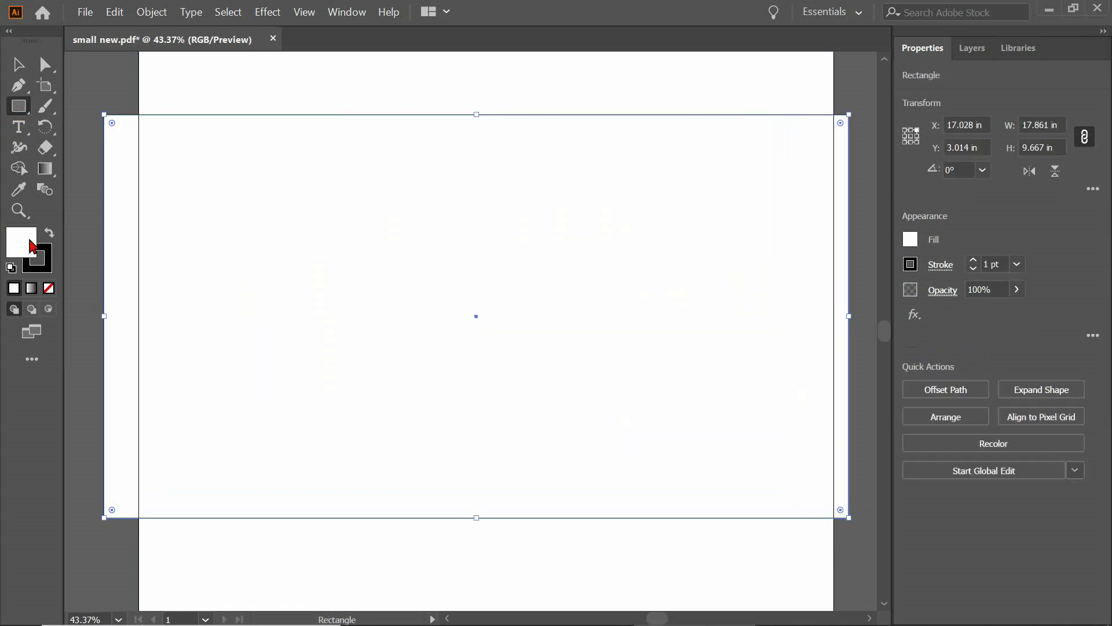
double_click(30, 242)
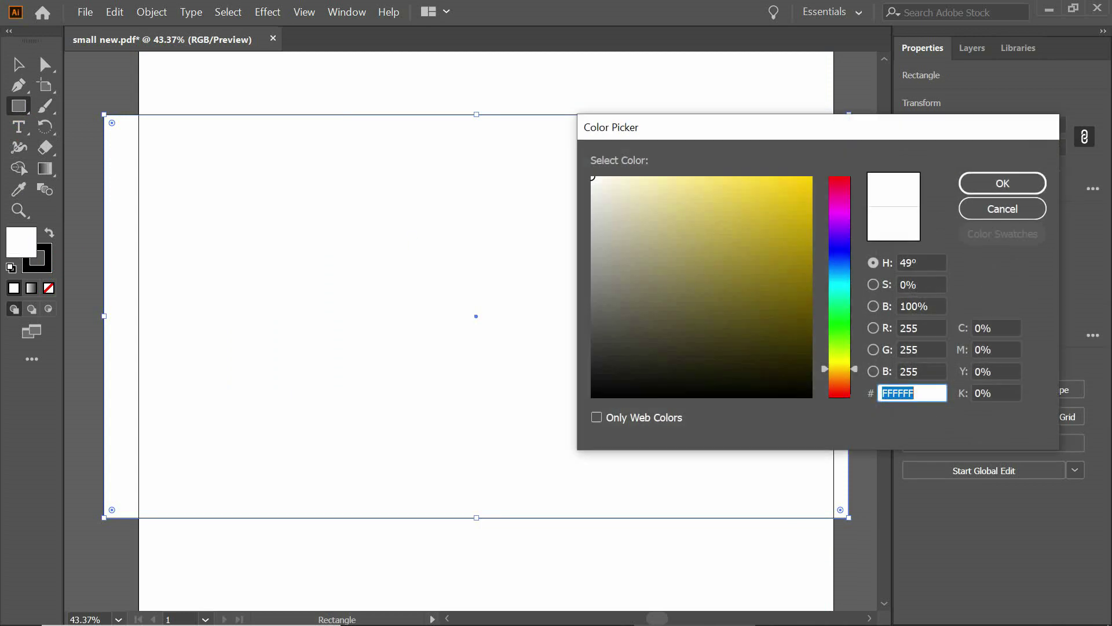
left_click(837, 181)
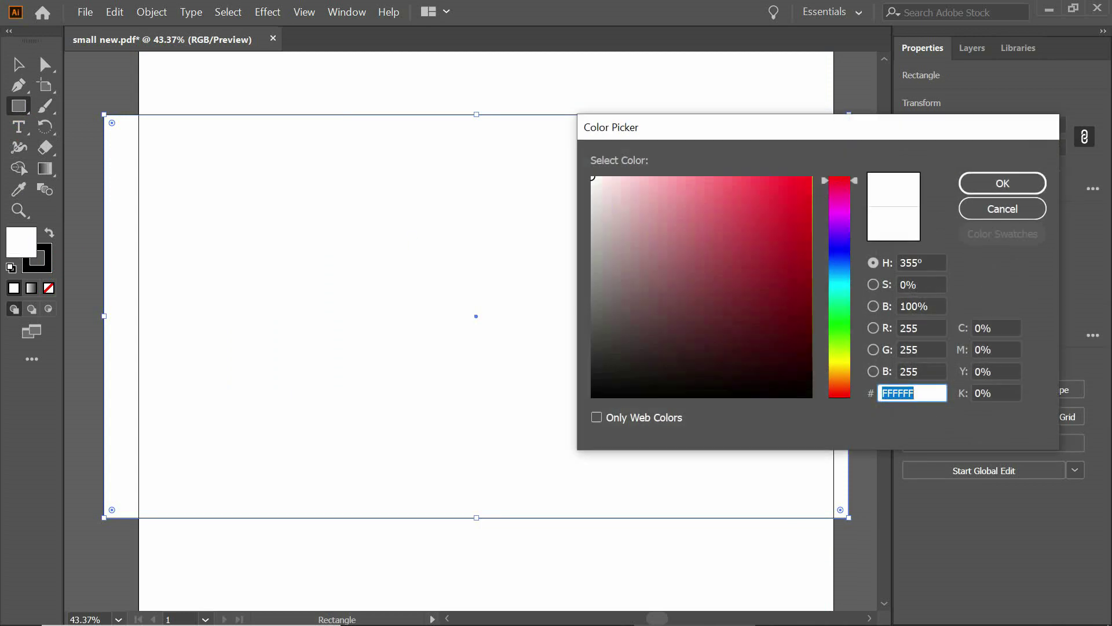
left_click(797, 187)
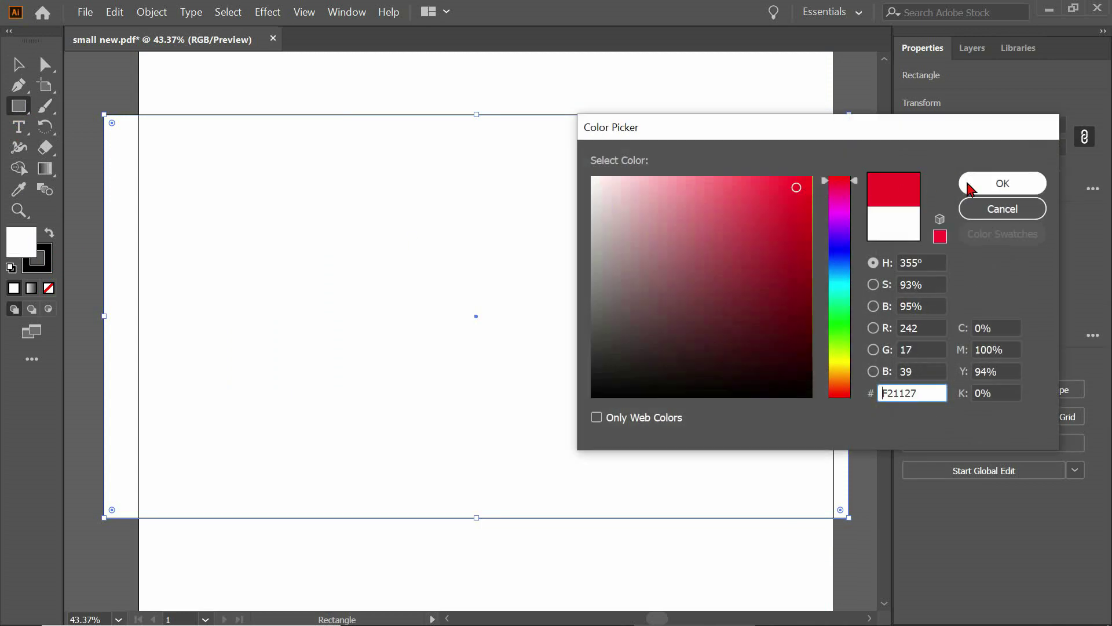
left_click(985, 183)
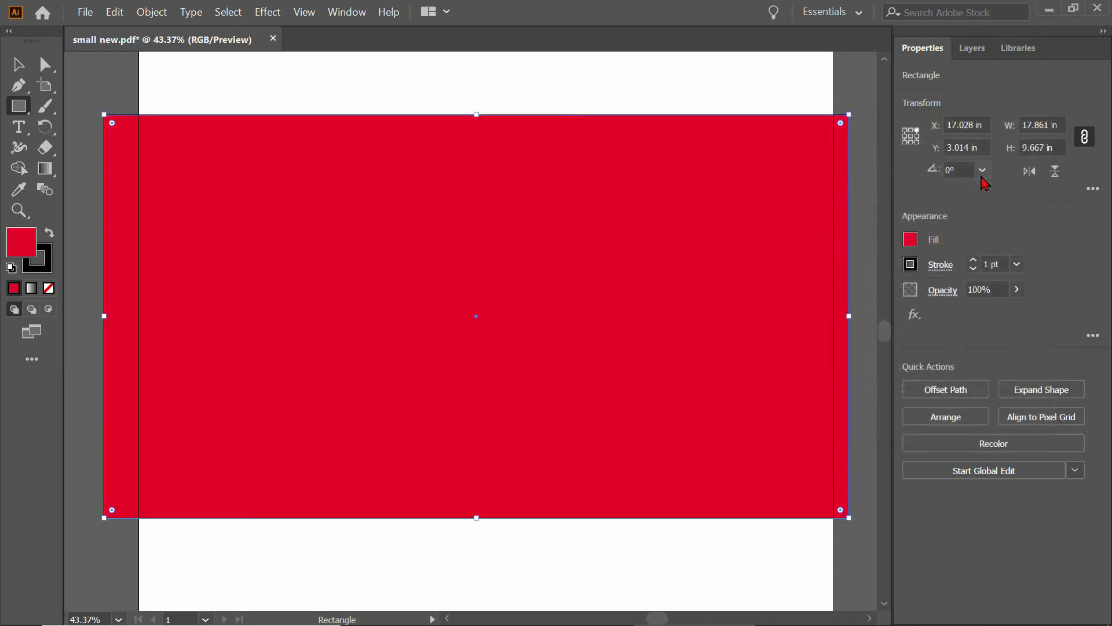
- Send the red rectangle to the back, behind the fish
left_click(161, 17)
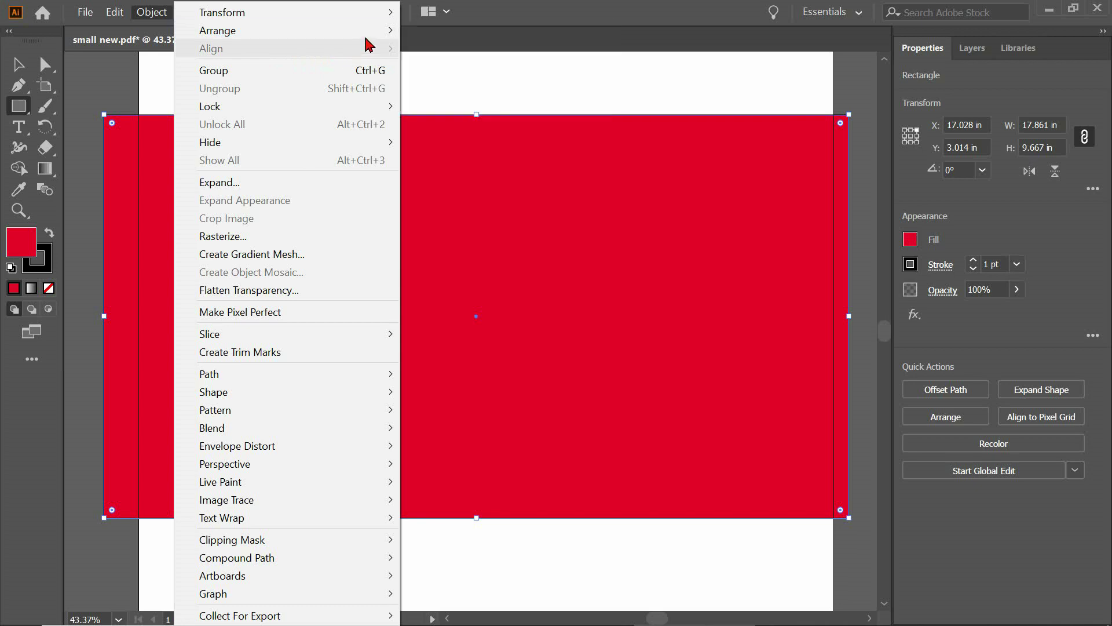
mouse_move(370, 36)
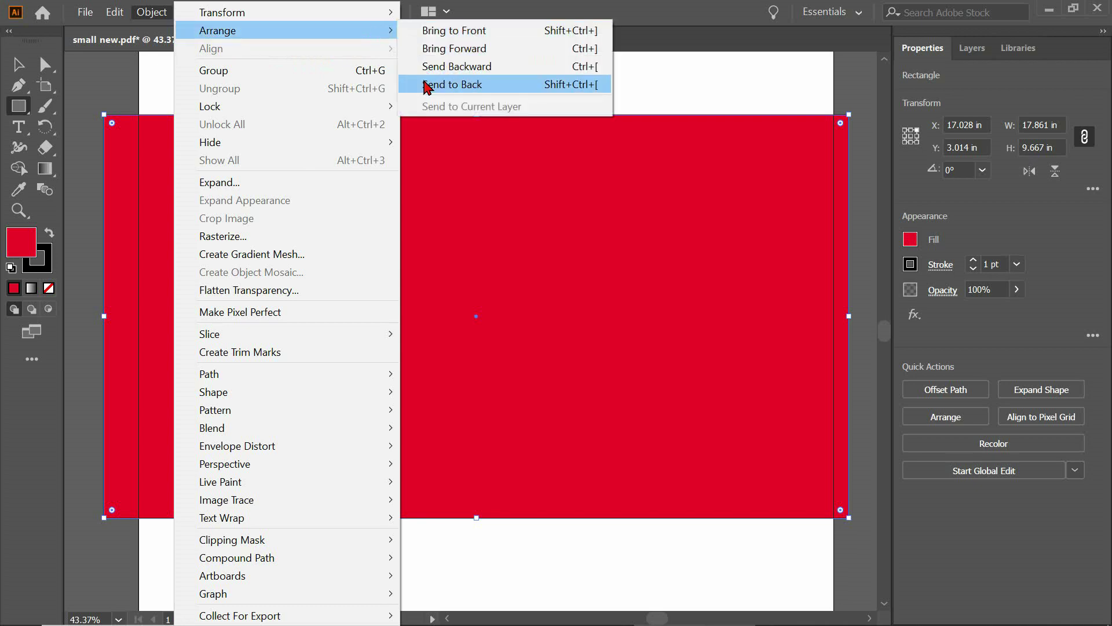
left_click(426, 85)
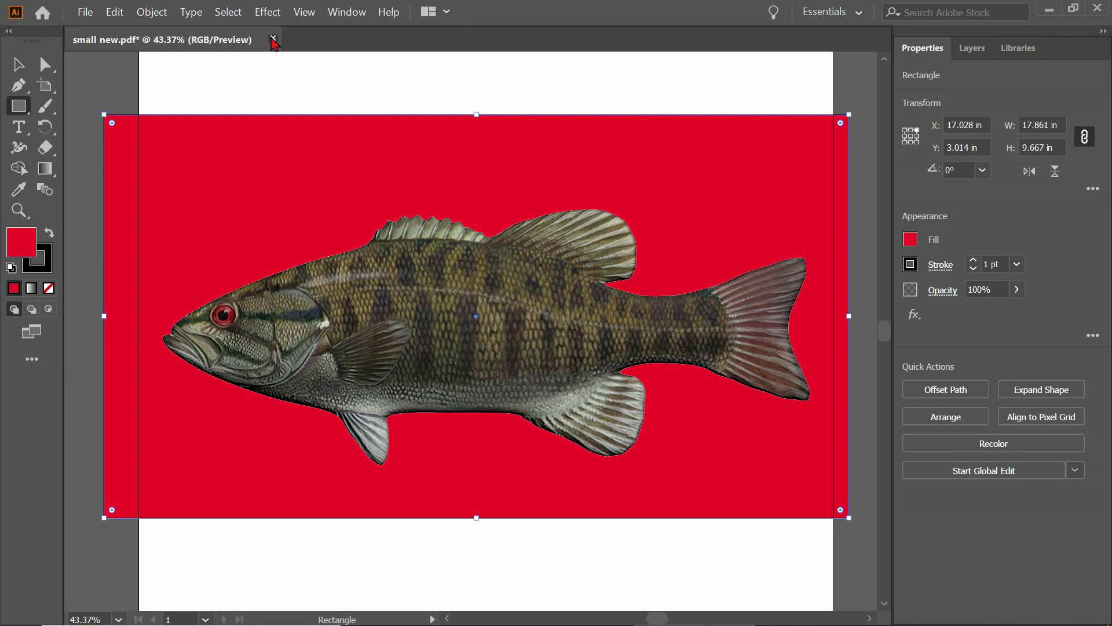
- Close the Illustrator document without saving and bring up tractor2.jpg in Photoshop
left_click(272, 39)
left_click(635, 345)
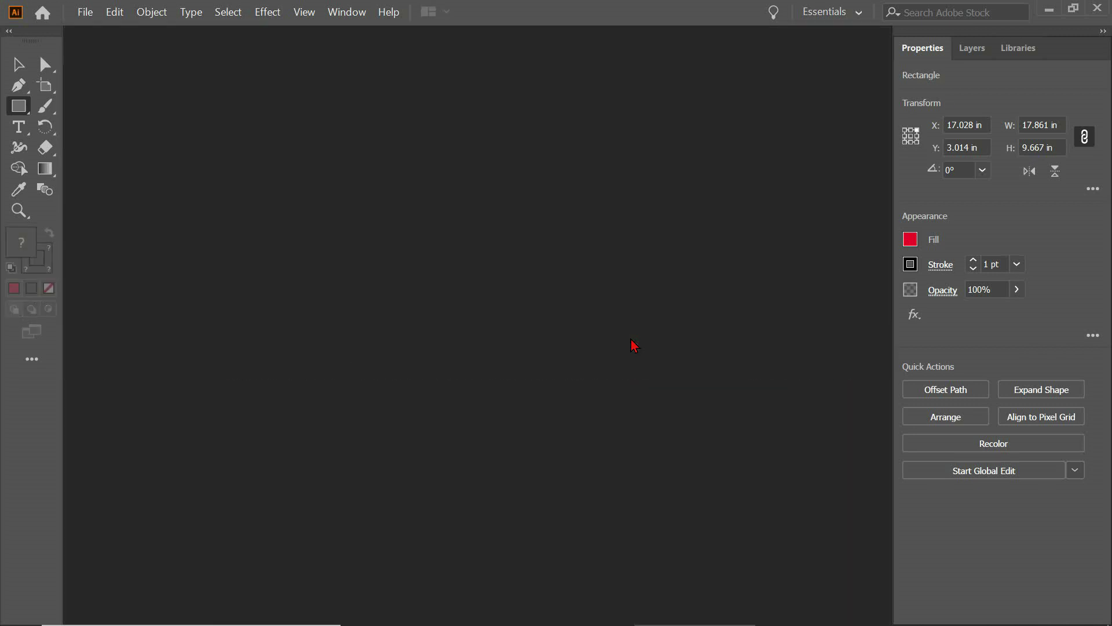
key("alt+Tab")
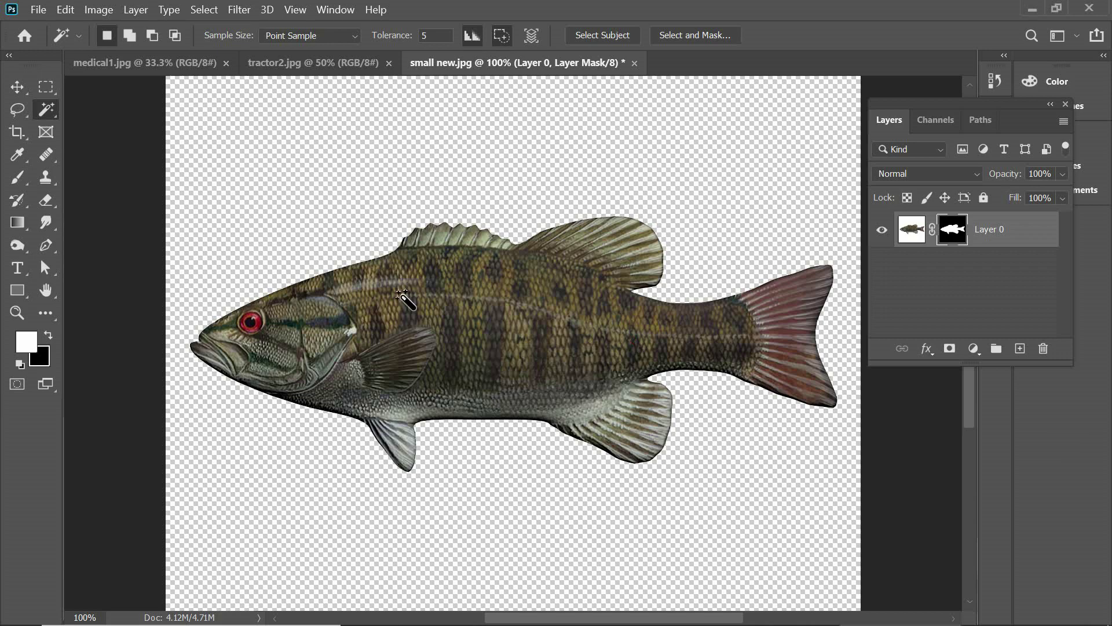
left_click(337, 68)
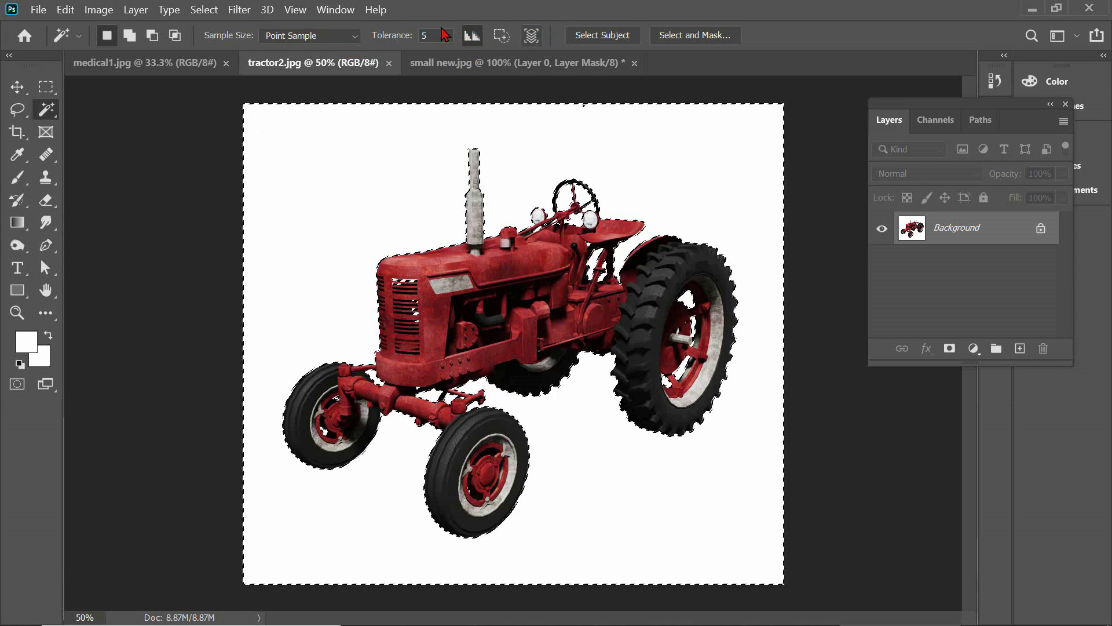
left_click(354, 36)
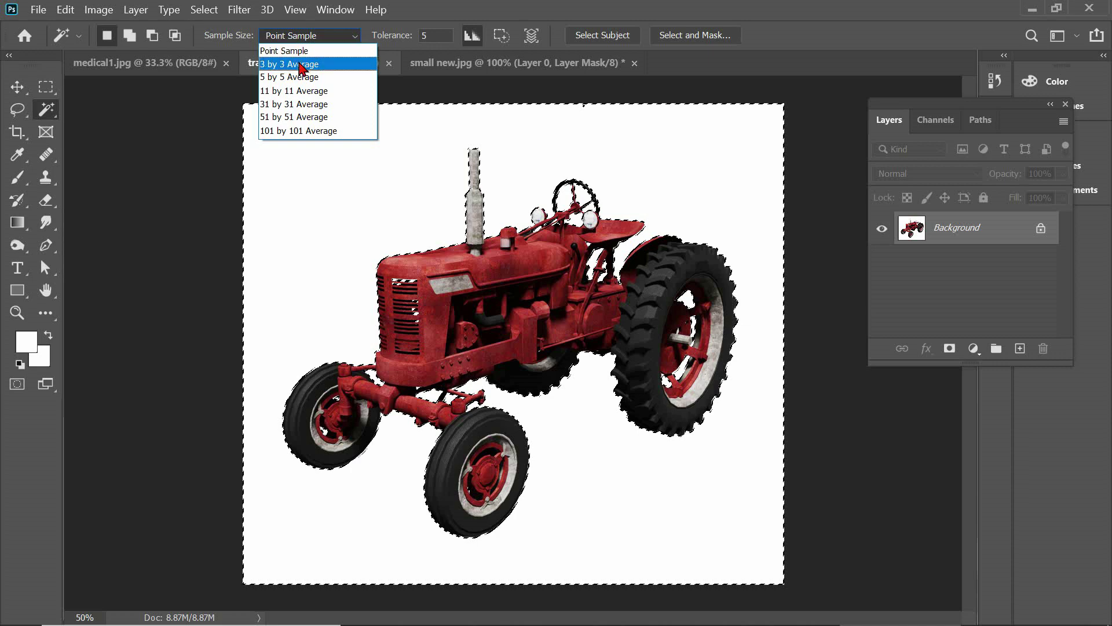
left_click(307, 37)
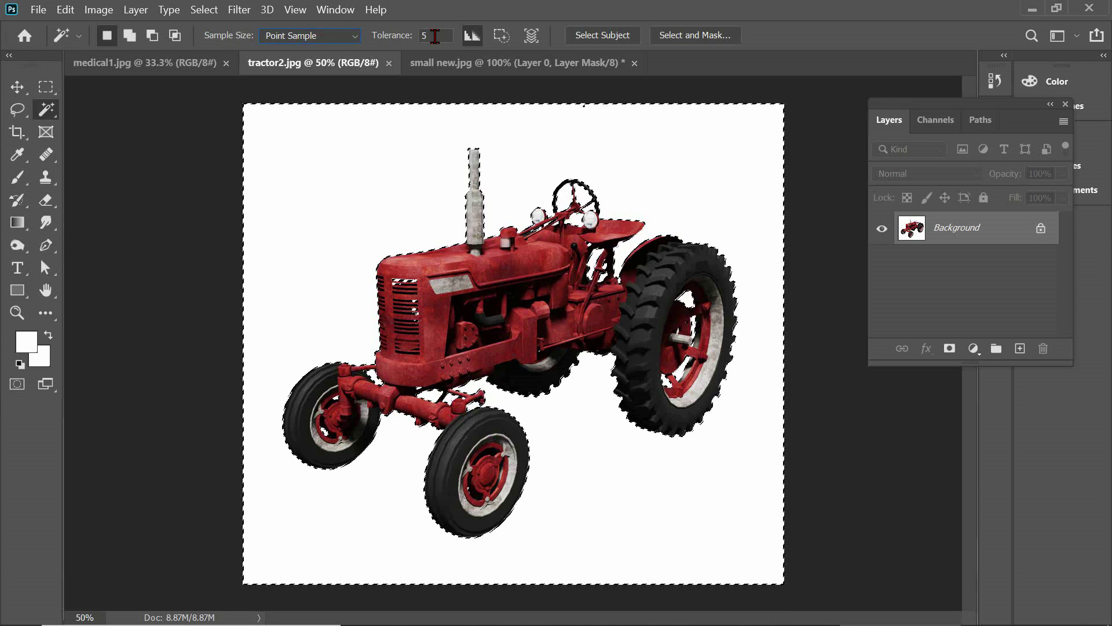
- Set the Magic Wand tolerance to 0 and reselect the tractor's white background
left_click(435, 36)
type("0")
left_click(207, 203)
left_click(341, 176)
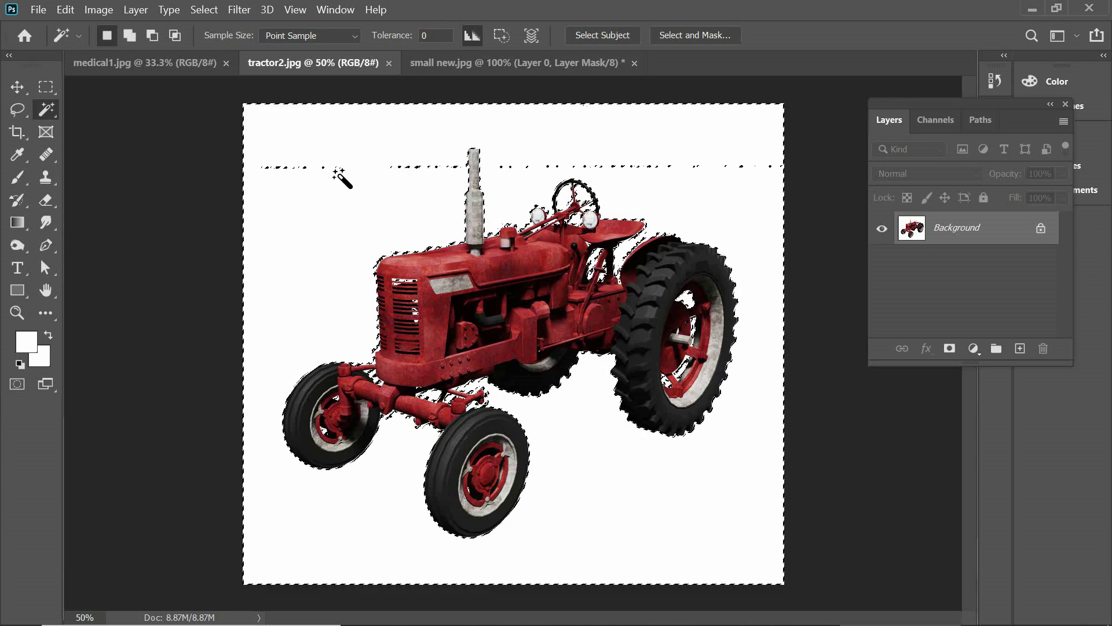
key("ctrl+d")
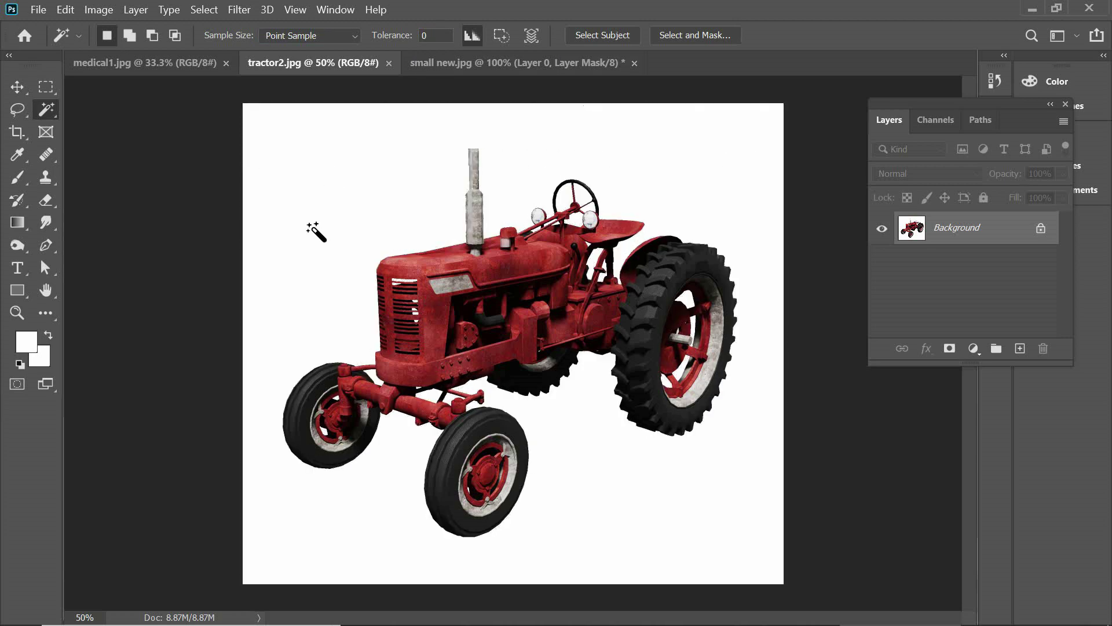
left_click(316, 232)
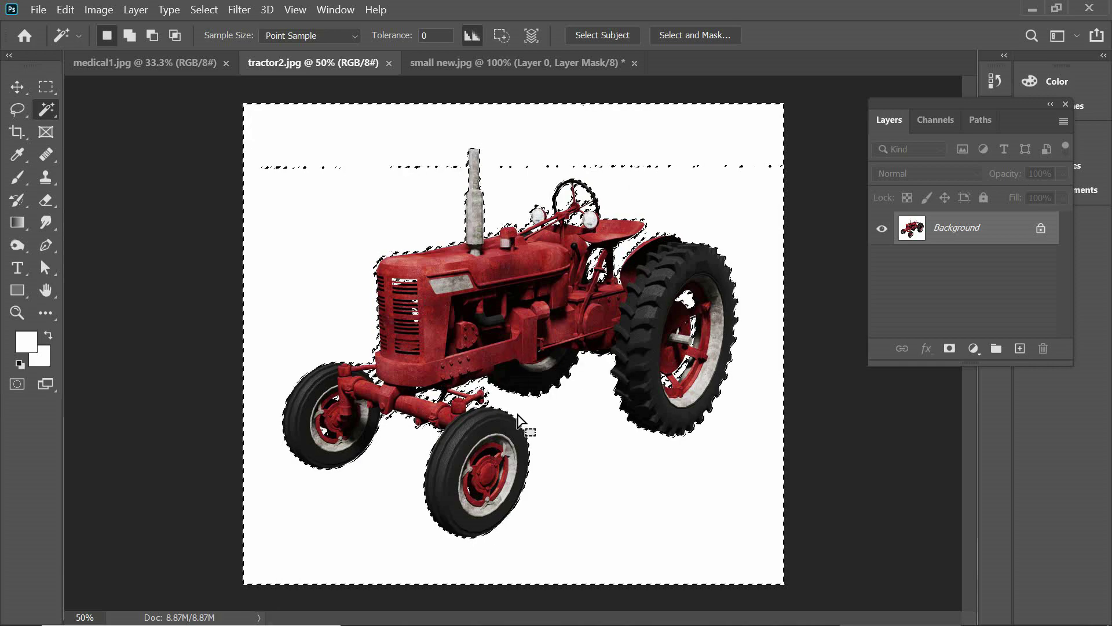
- Inspect the selection edges at 100%, then raise the tolerance to 40
key("ctrl+plus")
key("ctrl+plus")
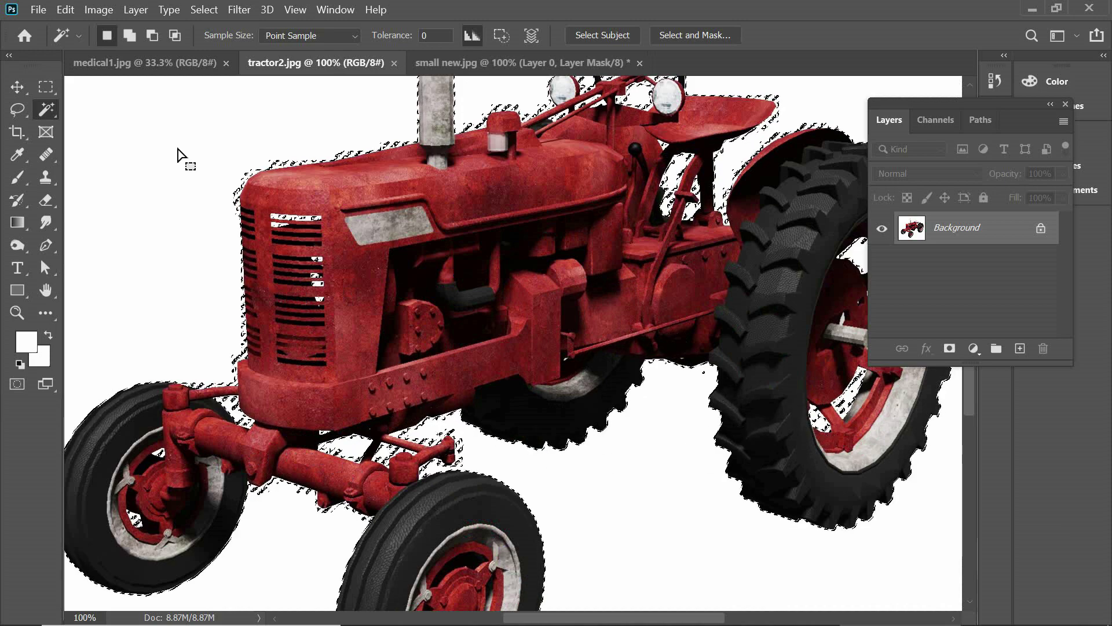
left_click(429, 36)
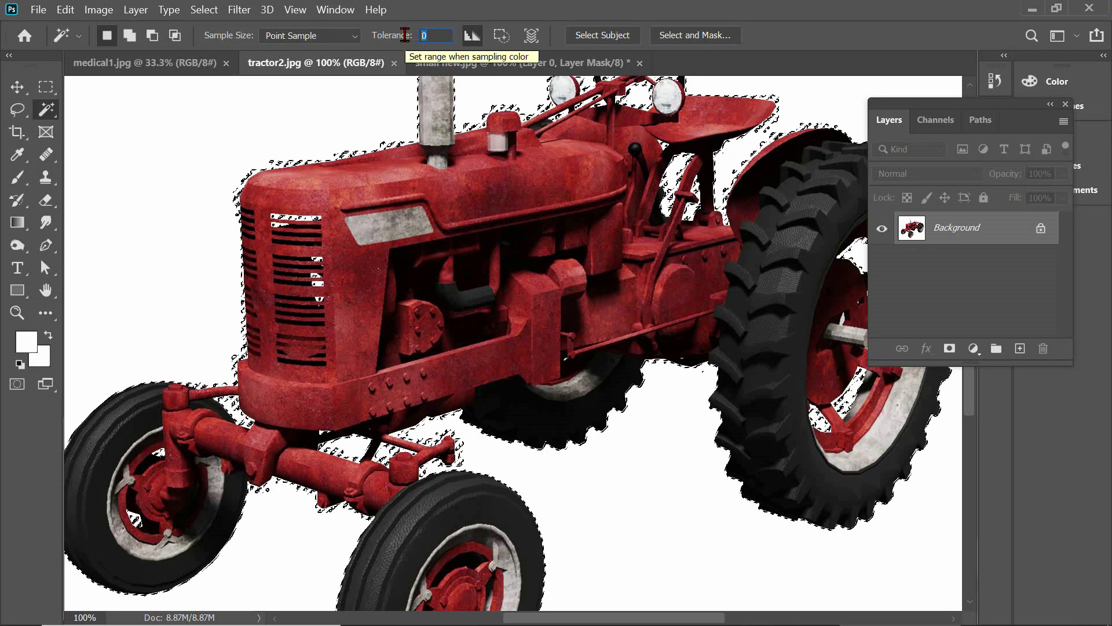
type("40")
key("Return")
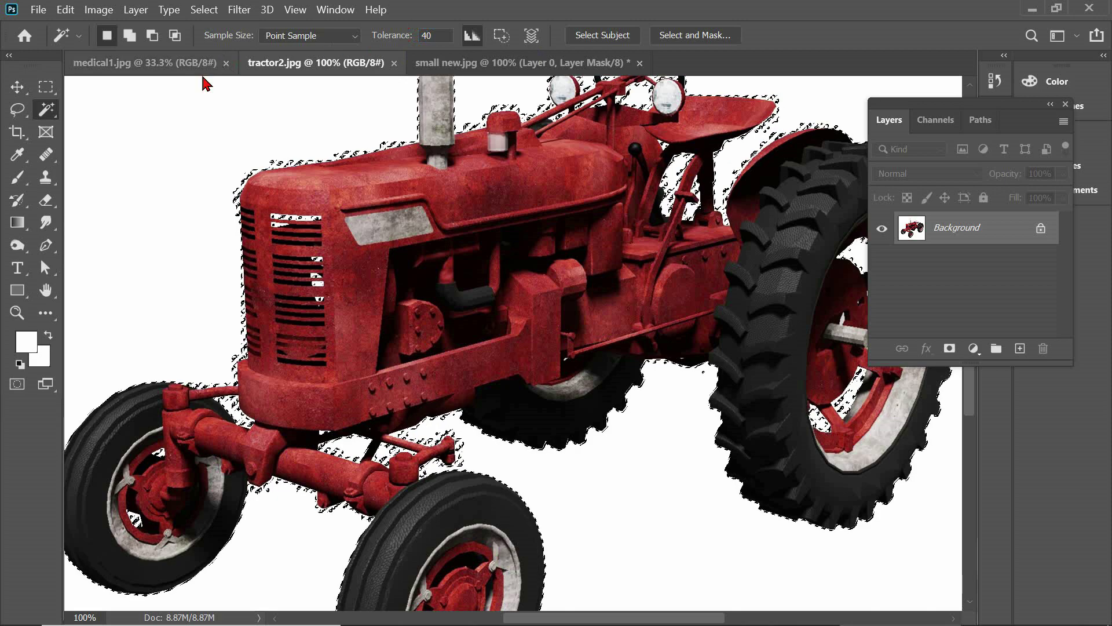
- Reselect the tractor's white background at tolerance 40 and zoom in to check the edges
key("ctrl+minus")
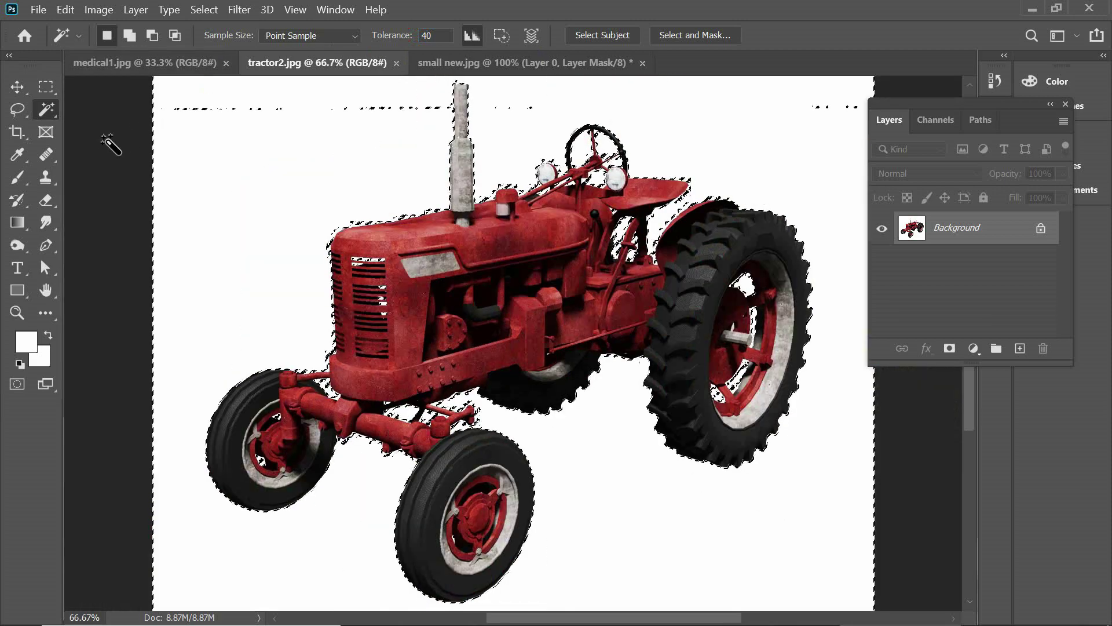
left_click(106, 146)
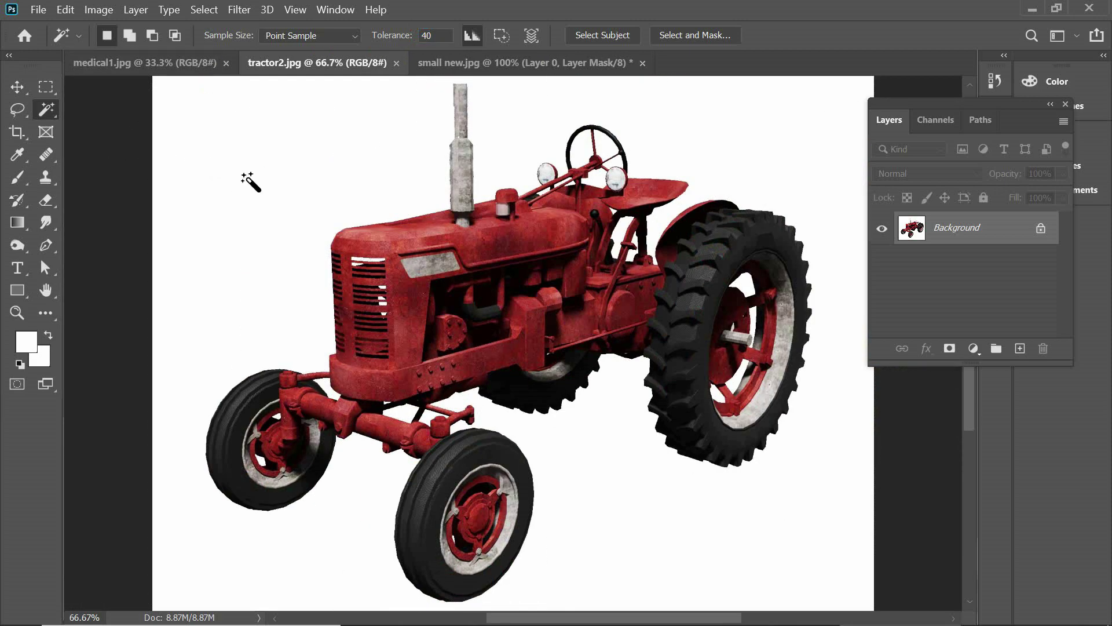
left_click(245, 176)
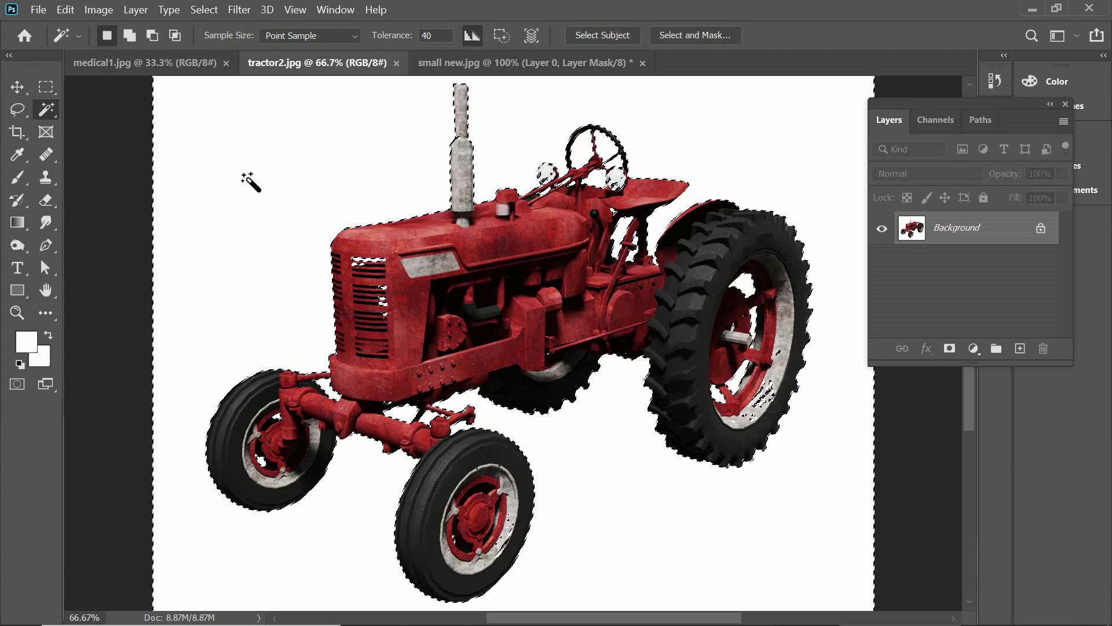
key("ctrl+plus")
key("ctrl+plus")
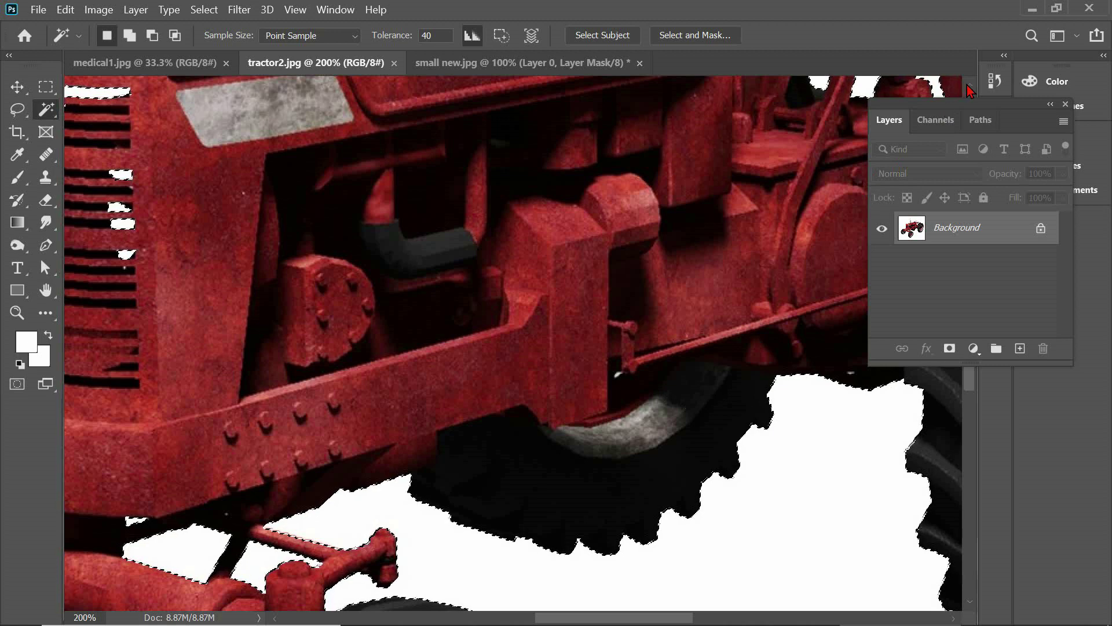
scroll(969, 90, "up", 1)
scroll(969, 89, "up", 2)
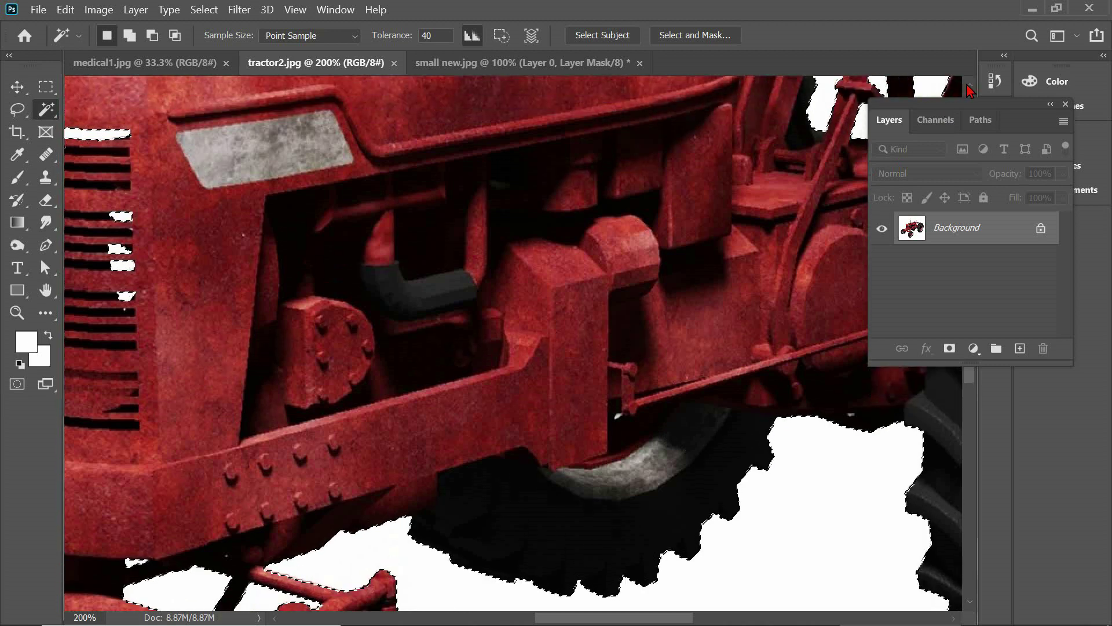
scroll(970, 90, "up", 10)
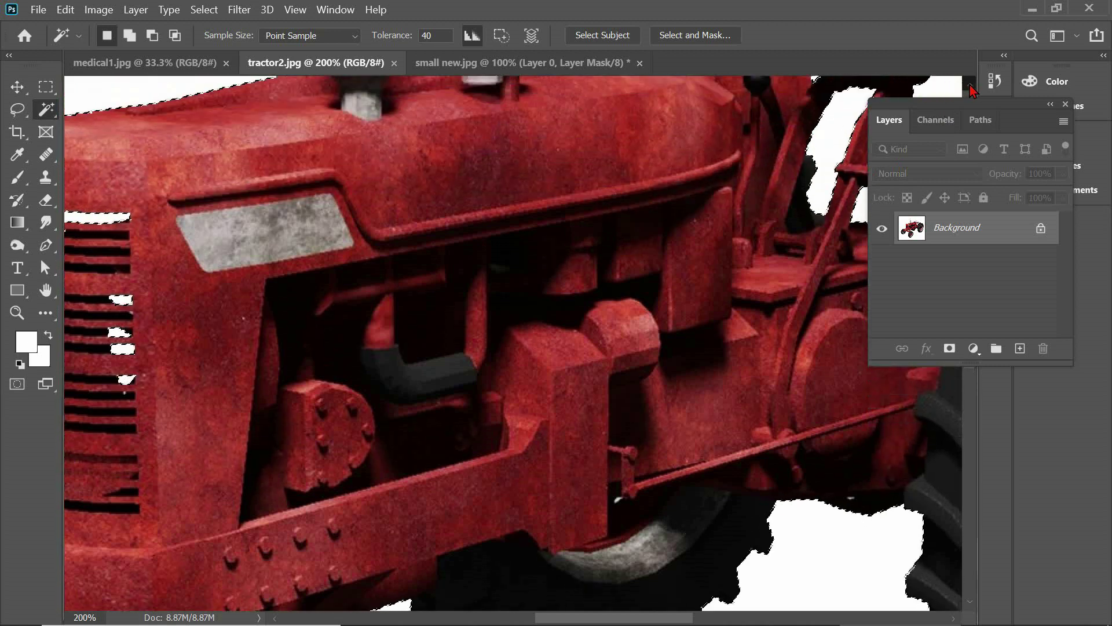
scroll(970, 90, "up", 6)
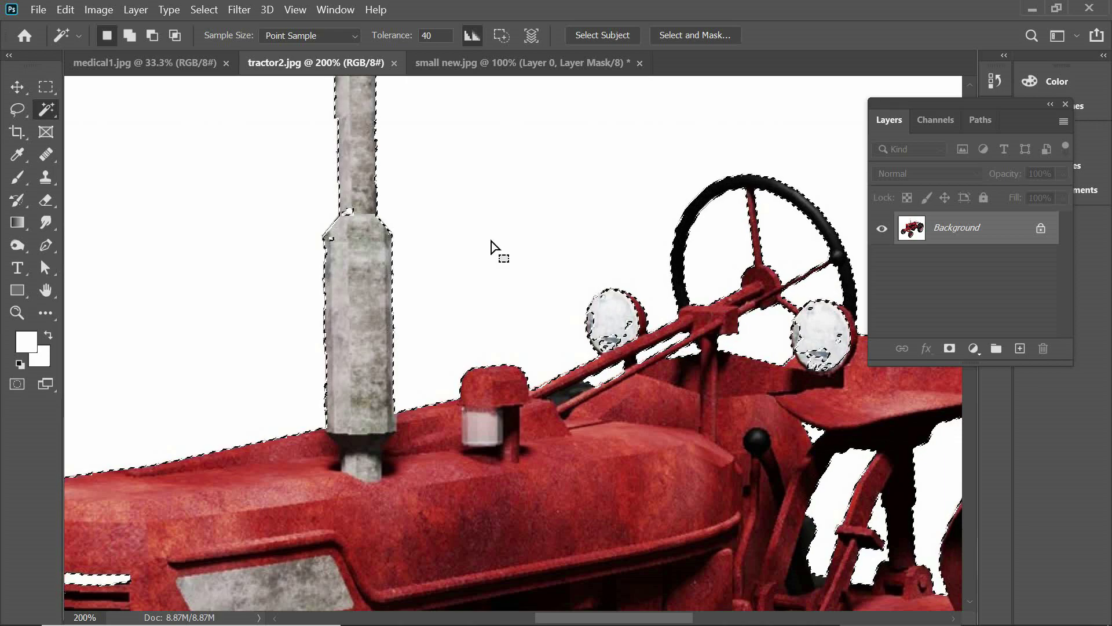
- Reselect the tractor's white background with the Magic Wand at Tolerance 10, then lower Tolerance to 7
left_click(435, 36)
type("10")
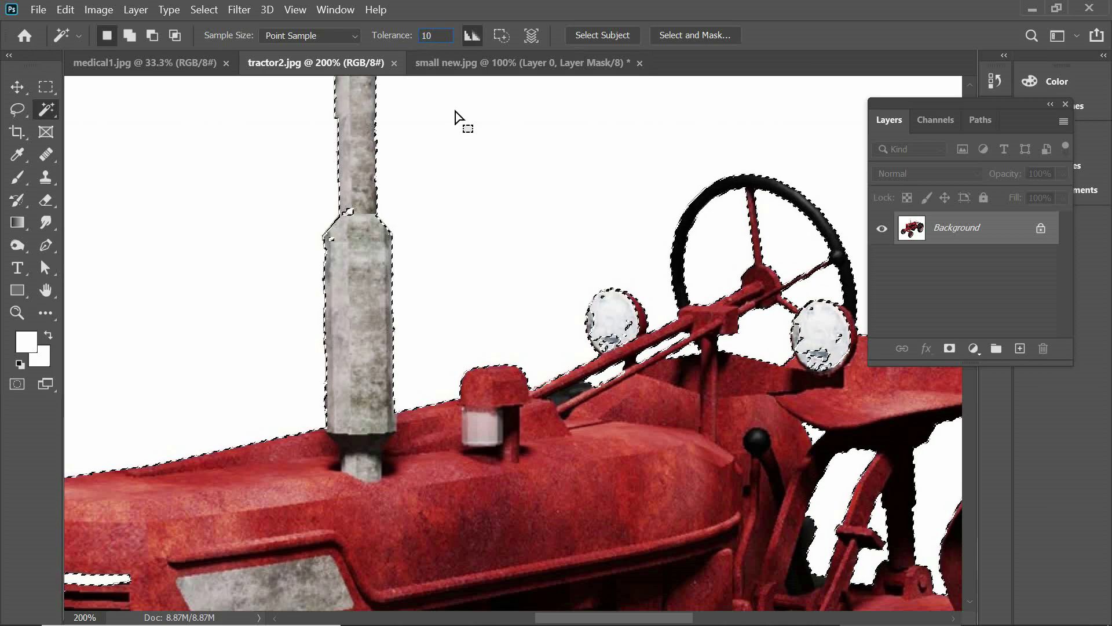
key("ctrl+minus")
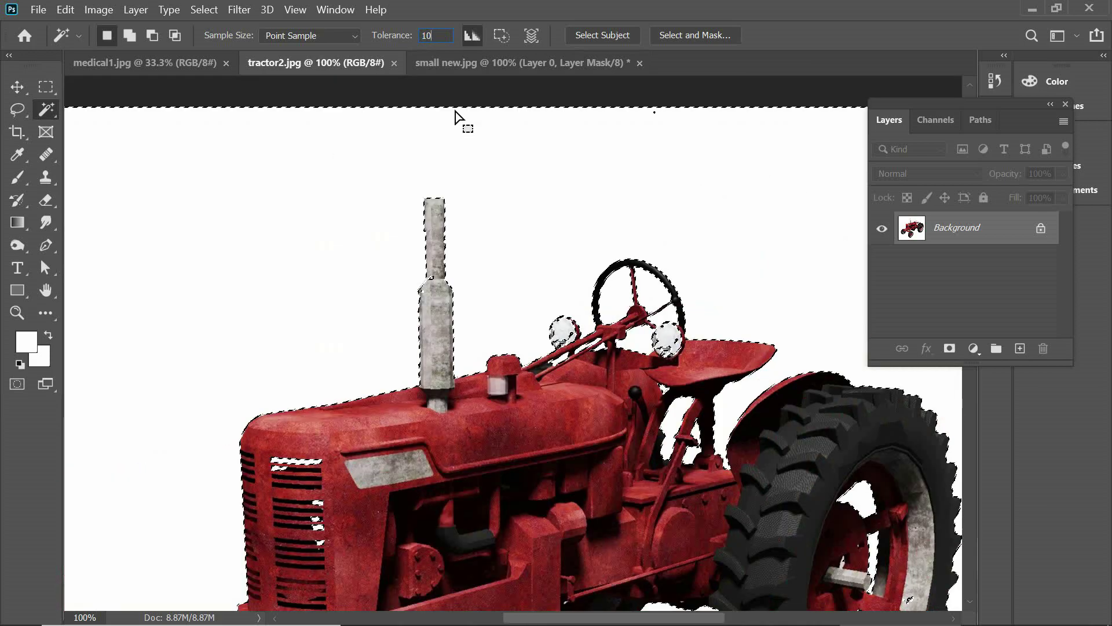
key("ctrl+d")
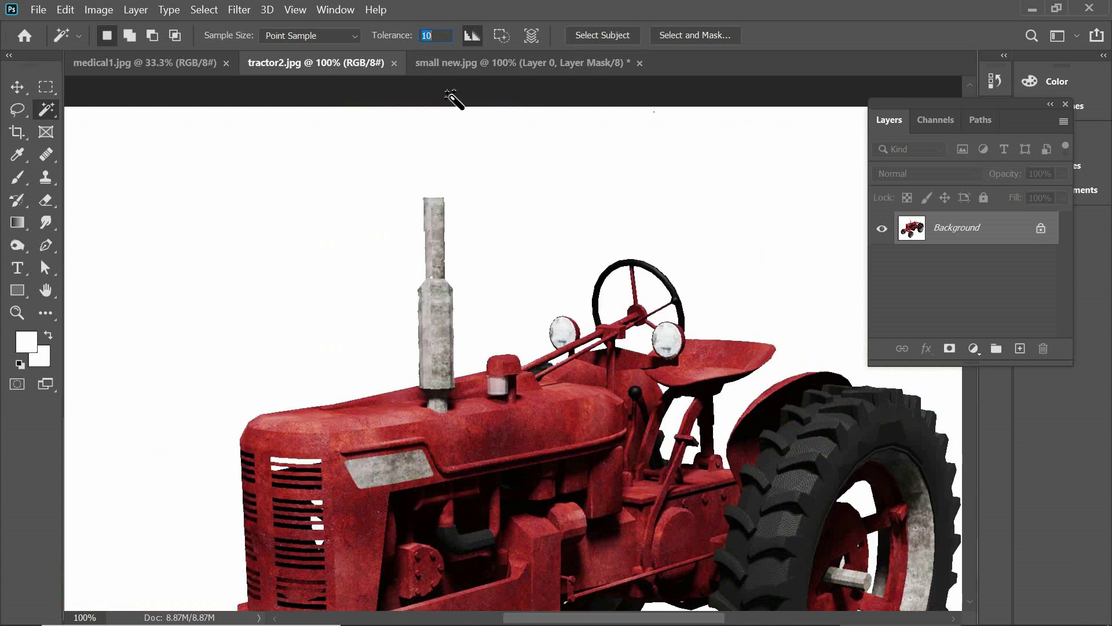
left_click(501, 169)
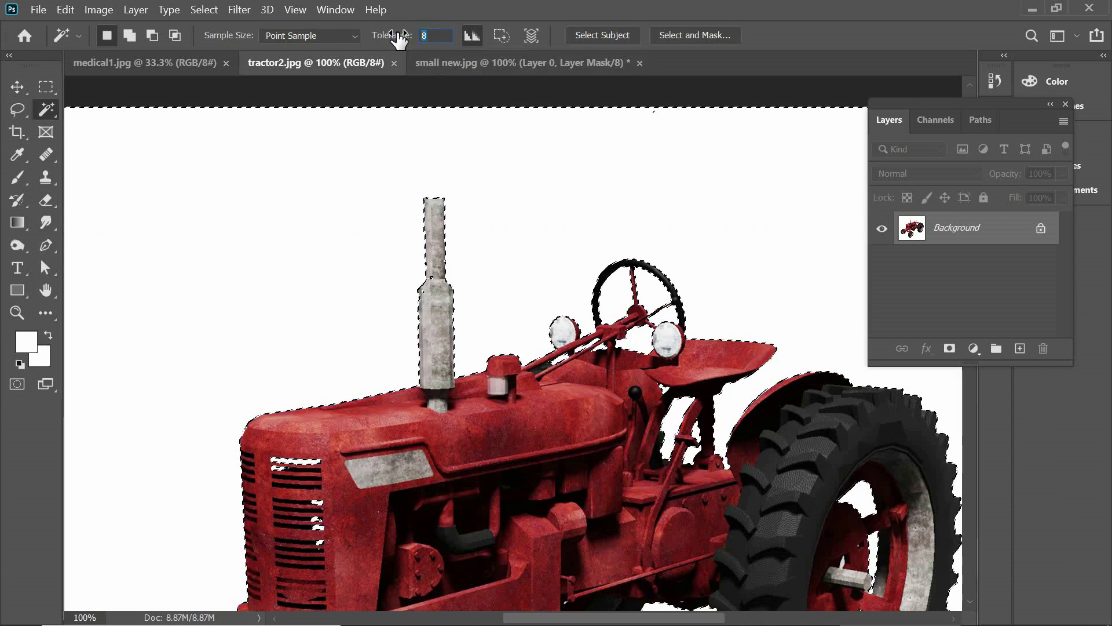
type("7")
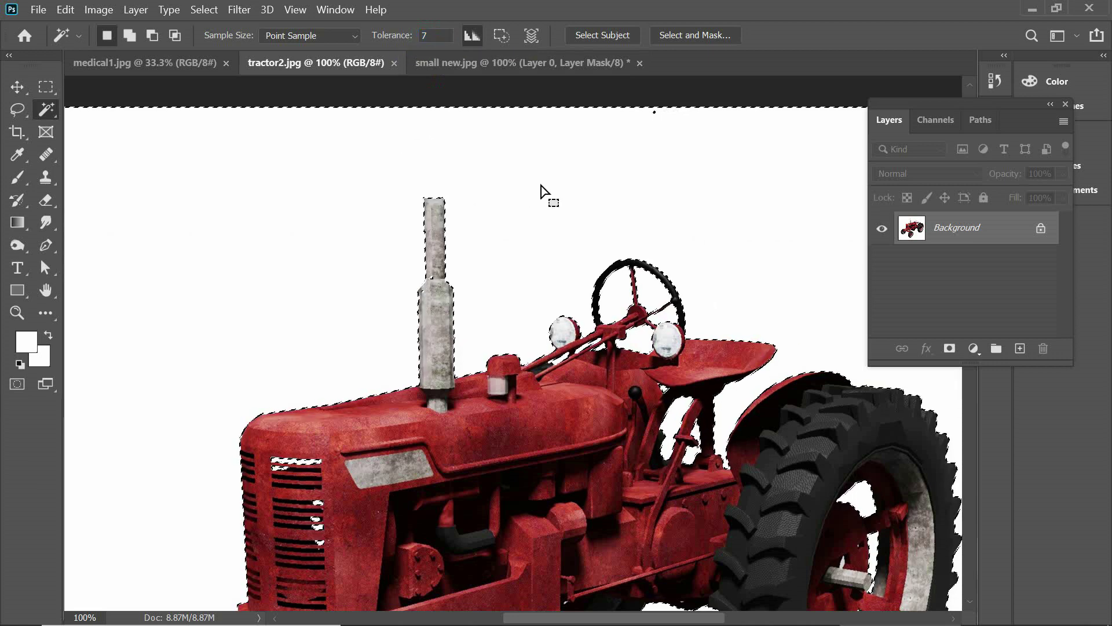
- Bring the whole tractor into view and add a layer mask that hides its white background
key("ctrl+minus")
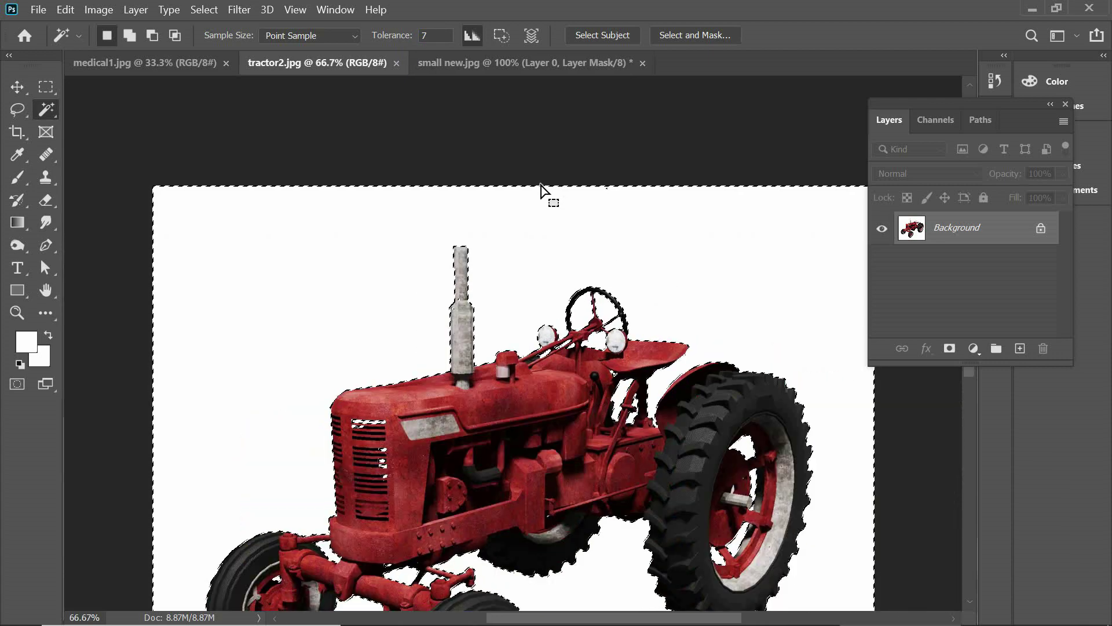
left_click(969, 604)
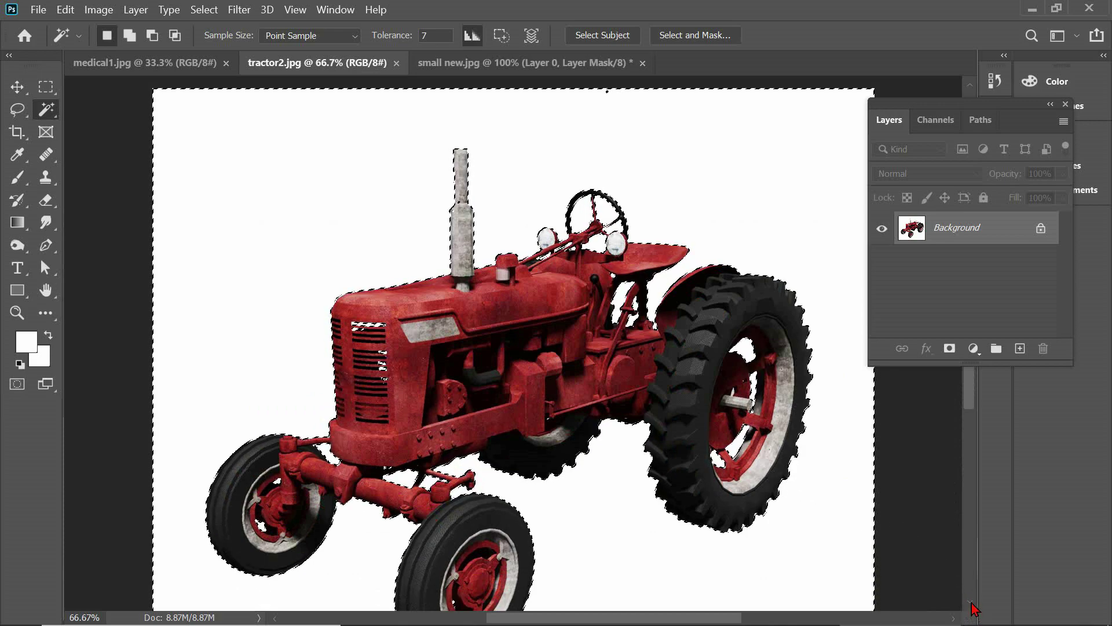
left_click(970, 603)
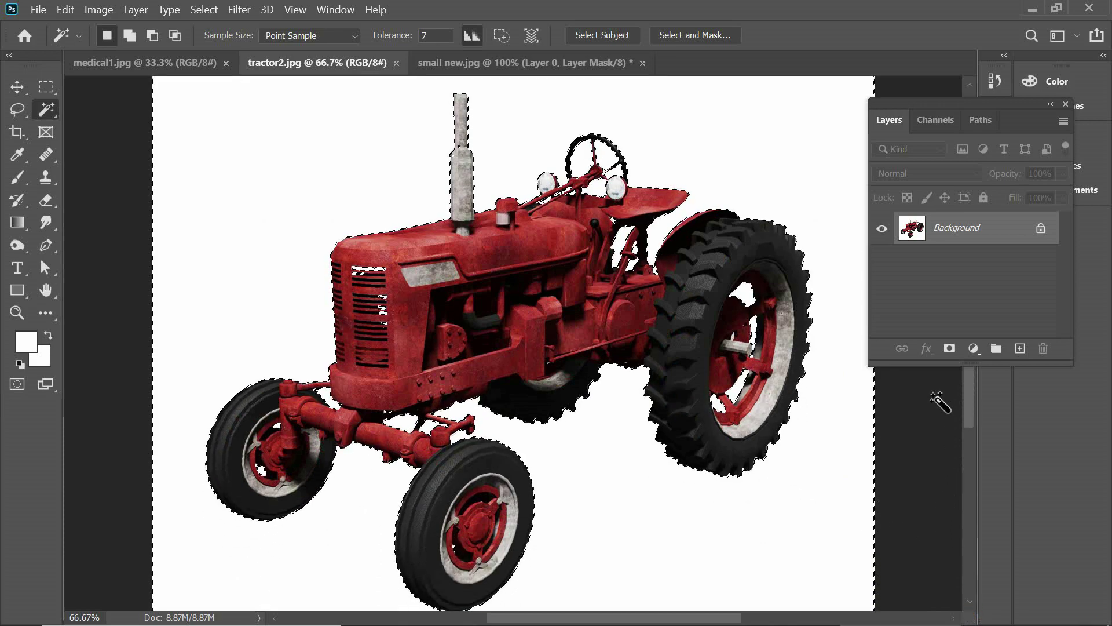
left_click(949, 349)
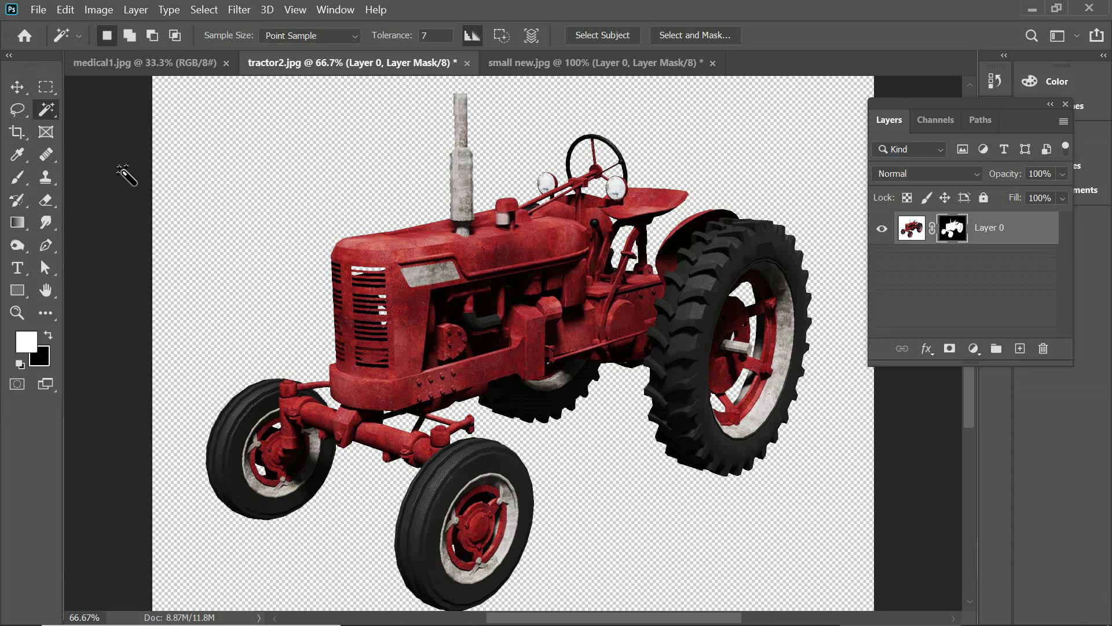
- Save the masked image as Photoshop PDF tractor2, replacing the existing tractor2.pdf
key("alt+f")
key("a")
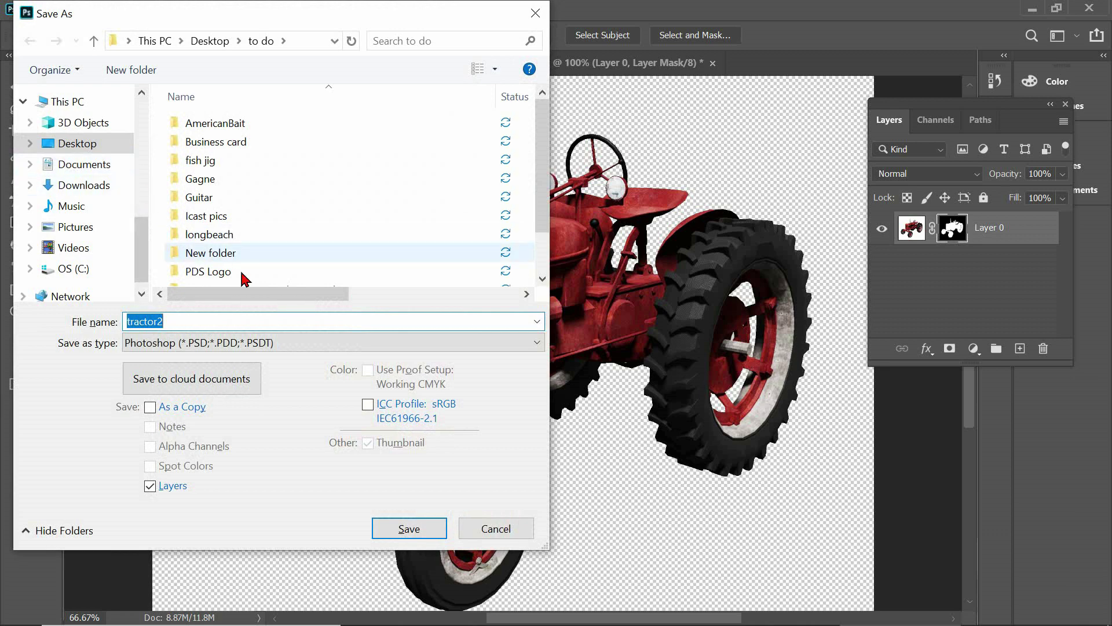
left_click(537, 343)
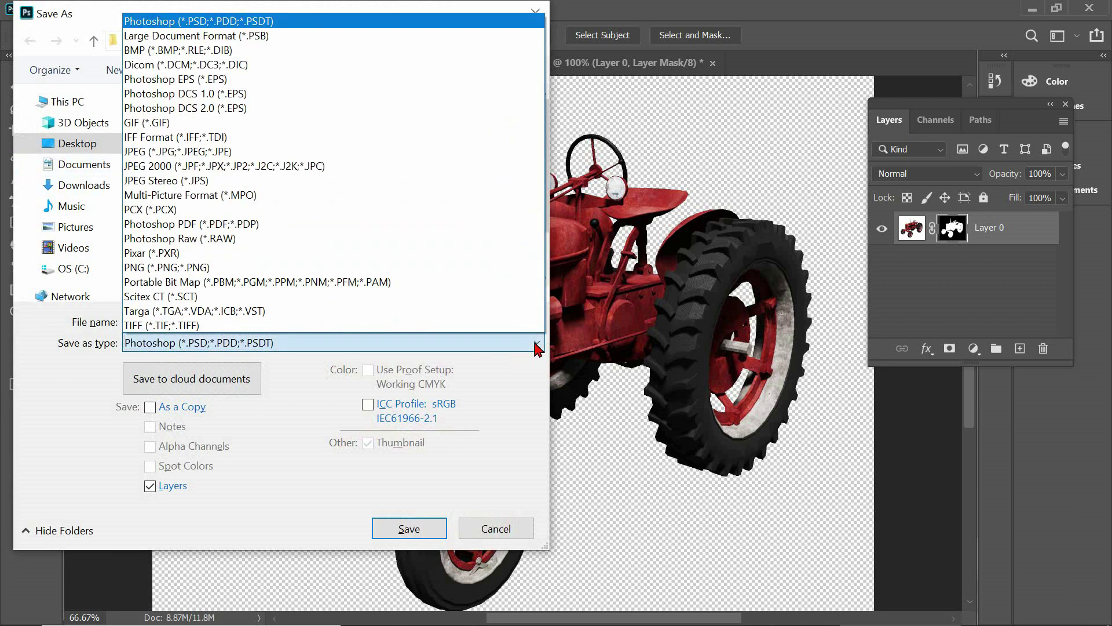
left_click(251, 225)
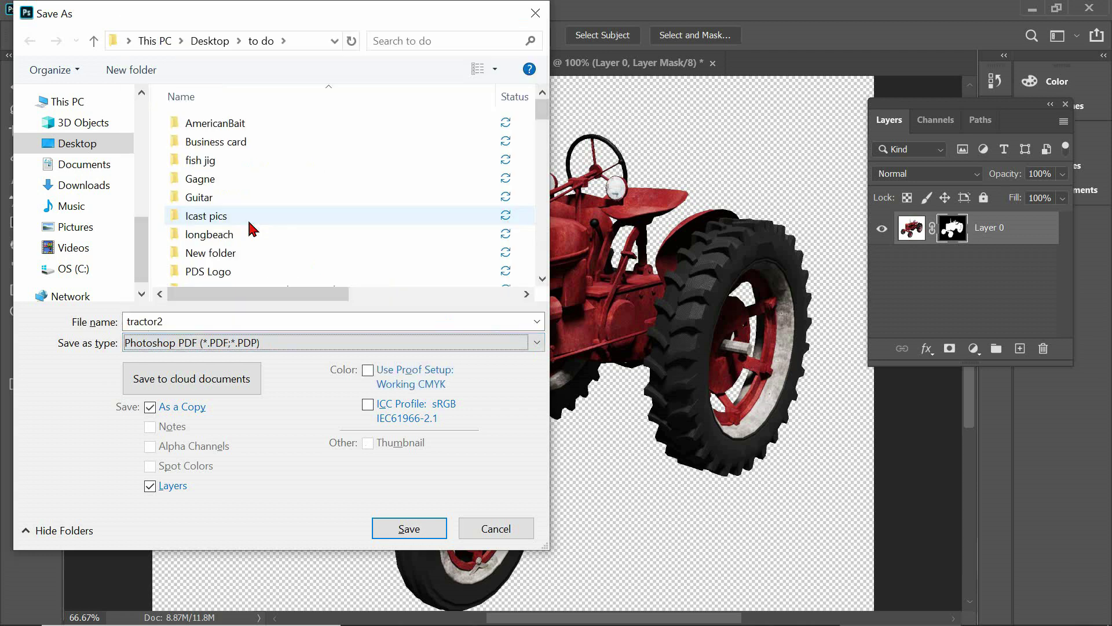
left_click(408, 529)
left_click(588, 323)
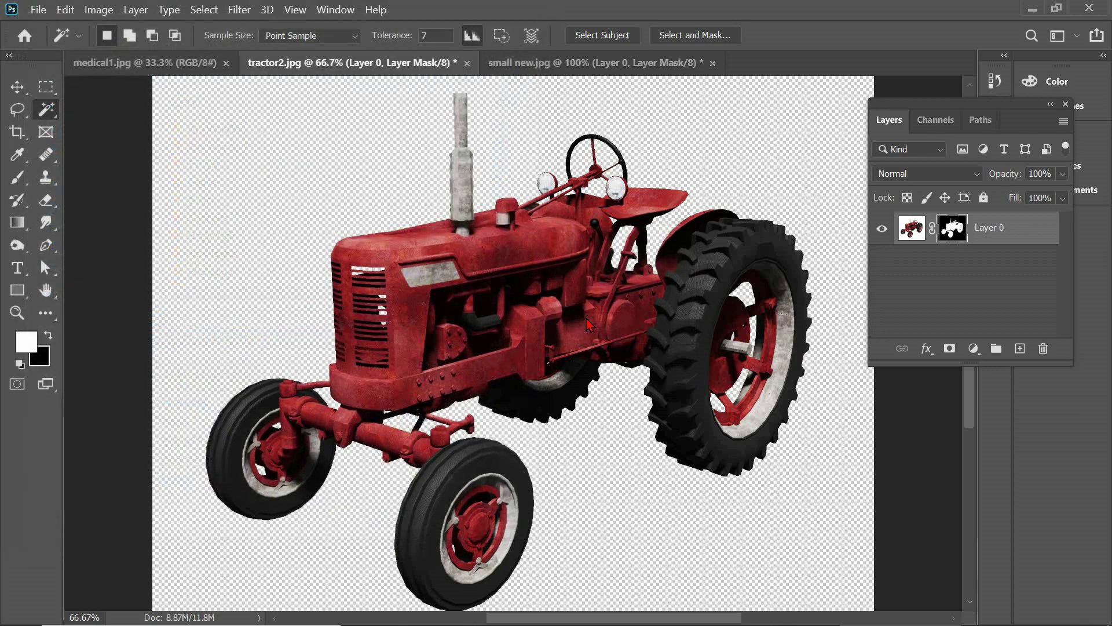
left_click(604, 288)
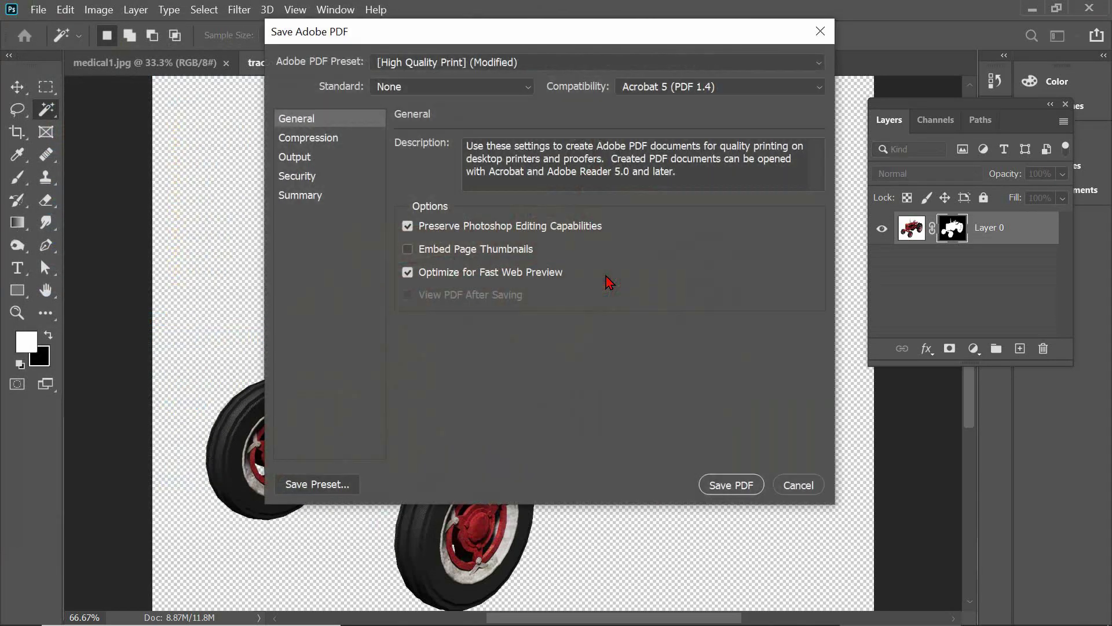
left_click(727, 490)
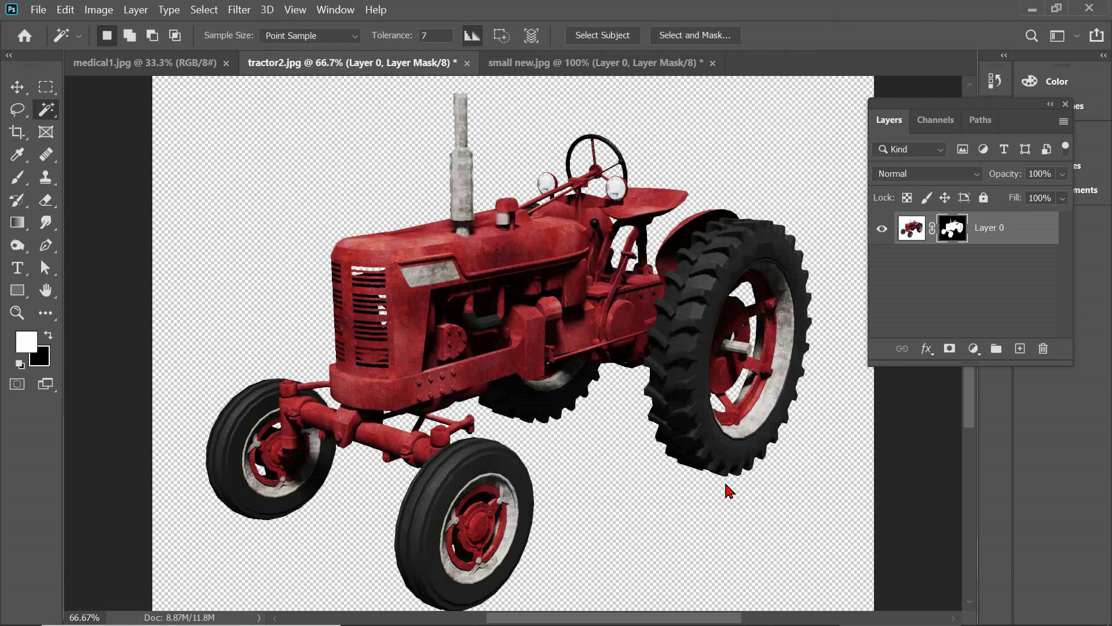
- In Illustrator, open tractor2.pdf from the recent files and fit the page in view
key("alt+Tab")
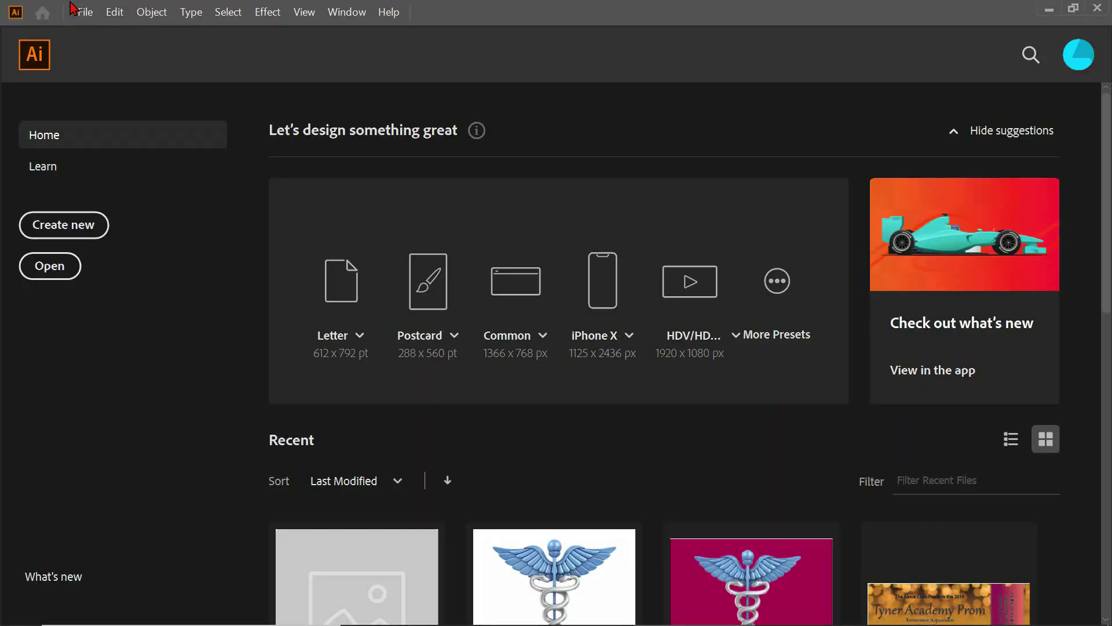
left_click(83, 13)
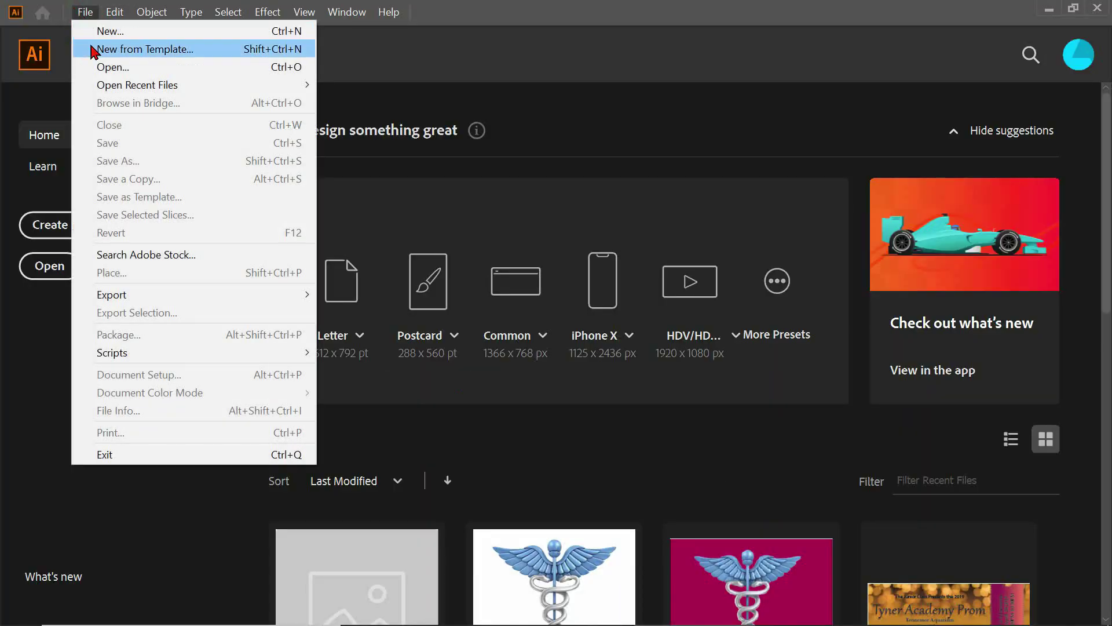
mouse_move(303, 85)
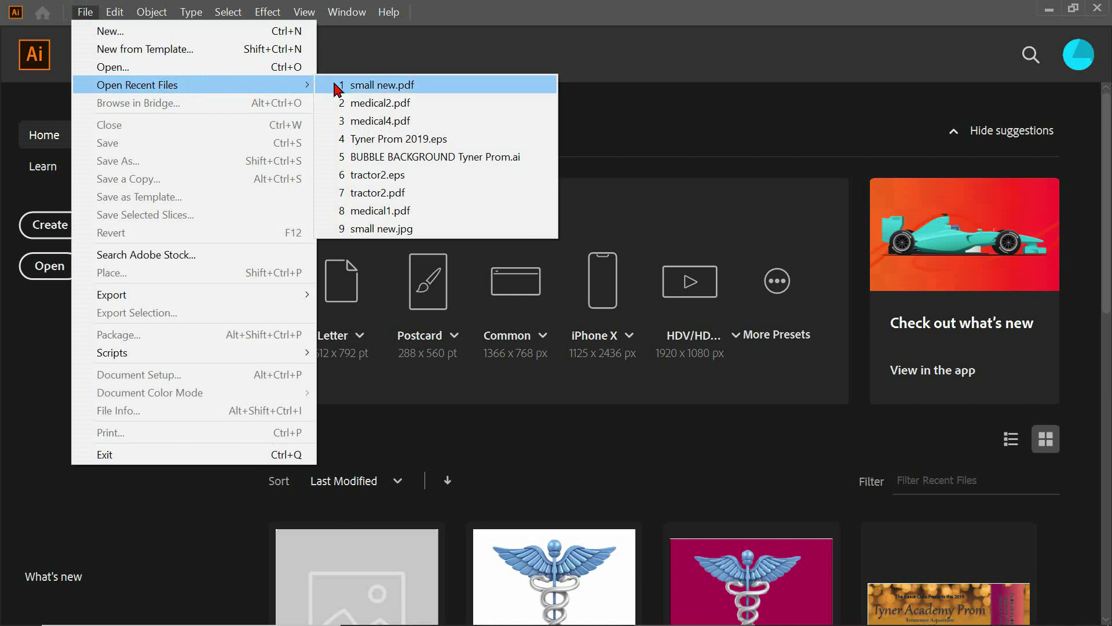
left_click(366, 193)
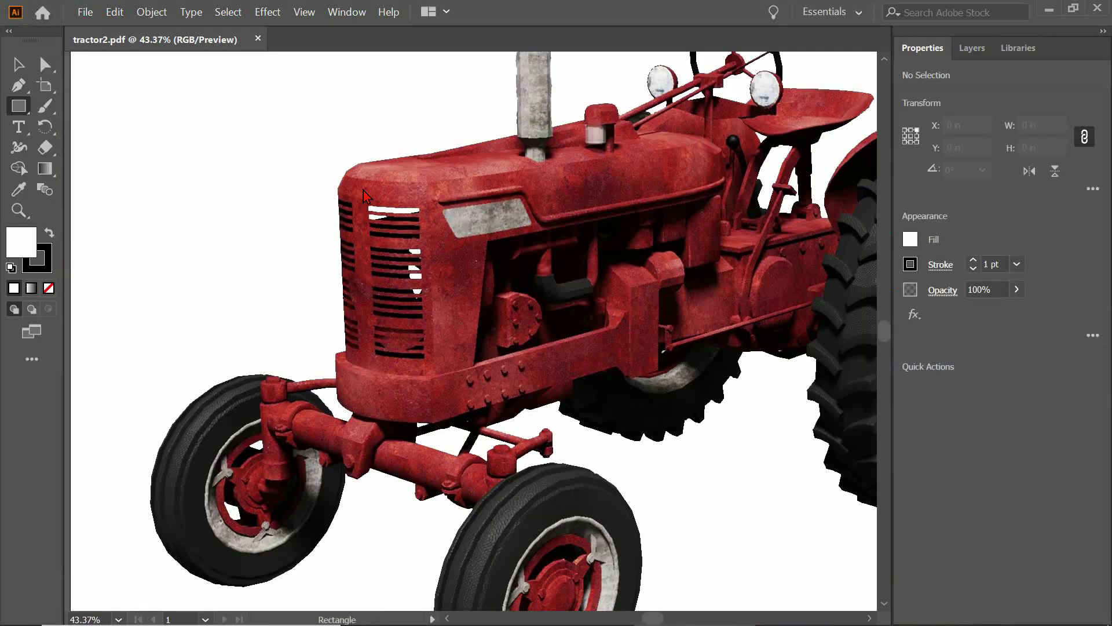
key("ctrl+0")
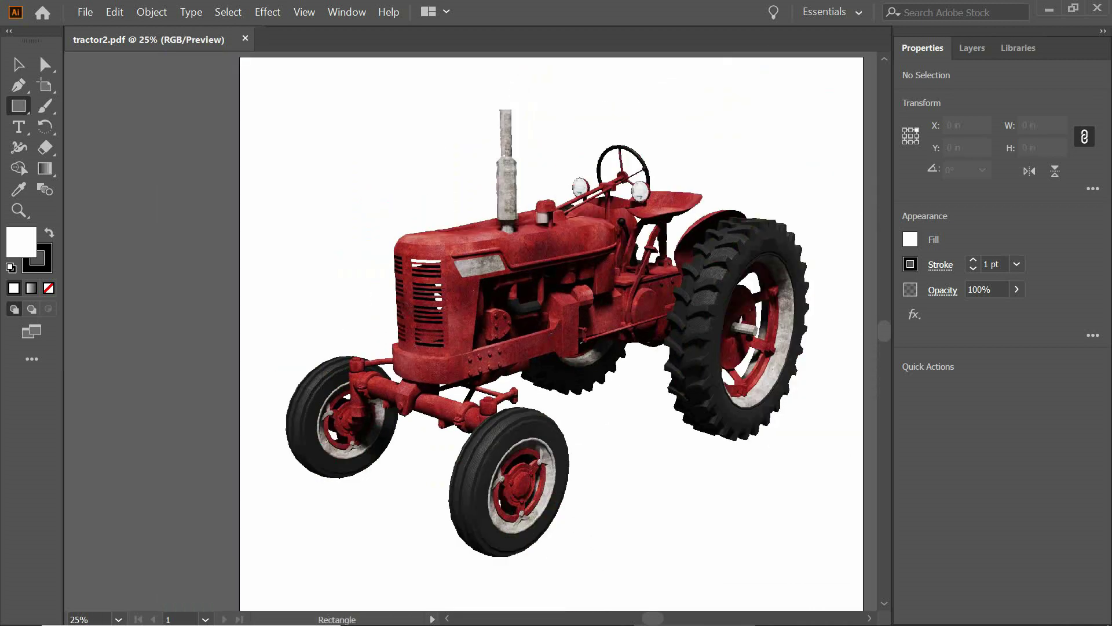
- Paste the magenta rectangle and stretch its corners to cover the whole artboard
key("ctrl")
key("ctrl+v")
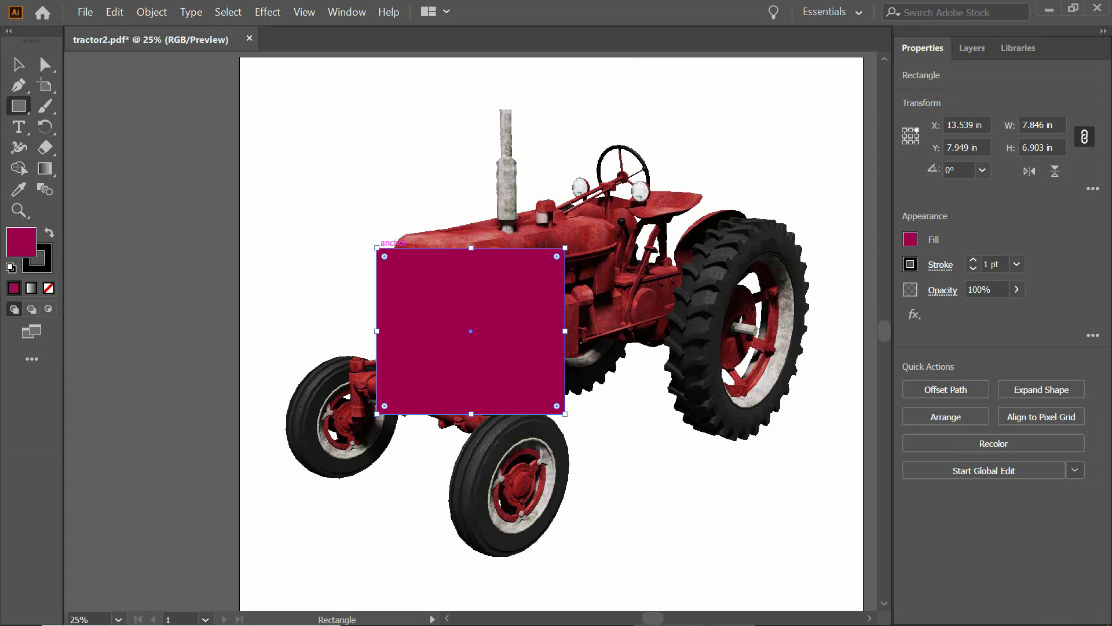
left_click_drag(377, 248, 244, 78)
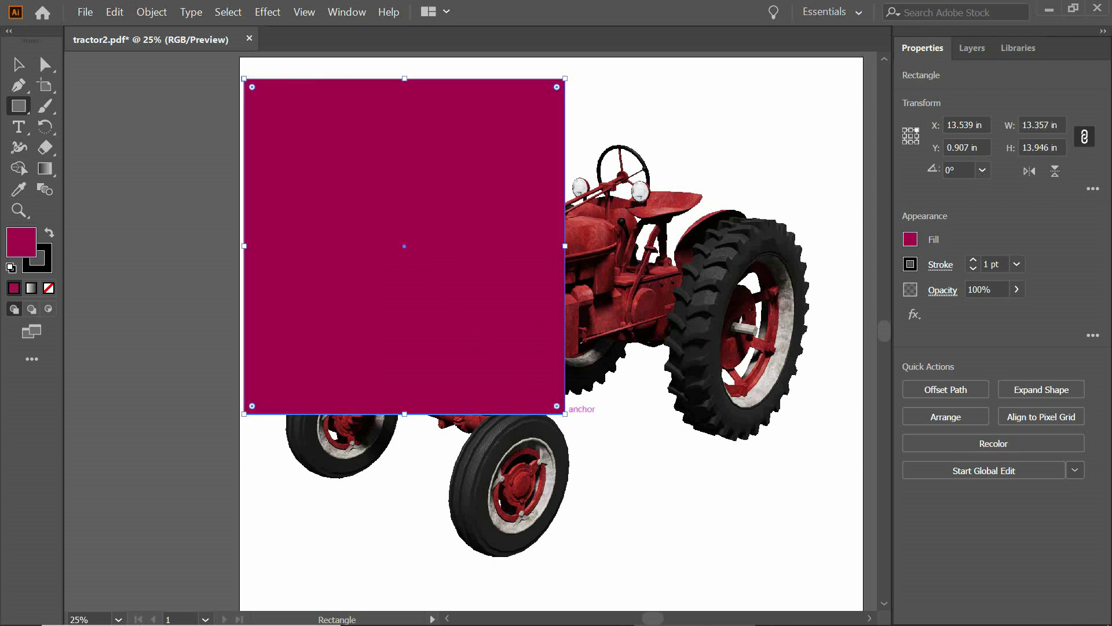
left_click_drag(565, 413, 830, 584)
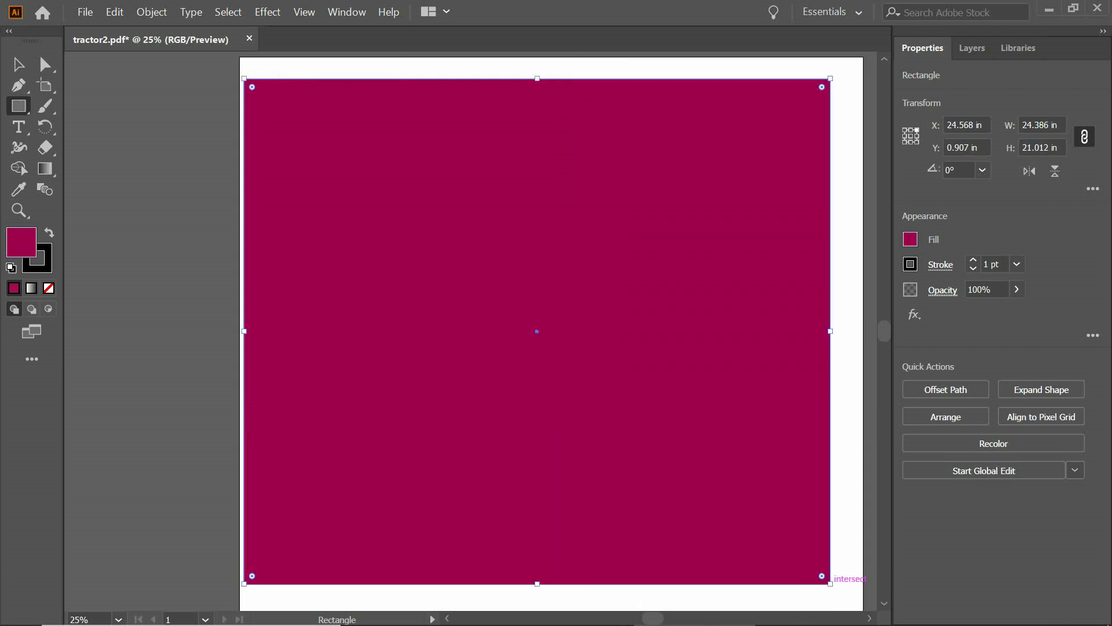
- Change the rectangle's fill to dark green 116838 in the Color Picker
double_click(26, 245)
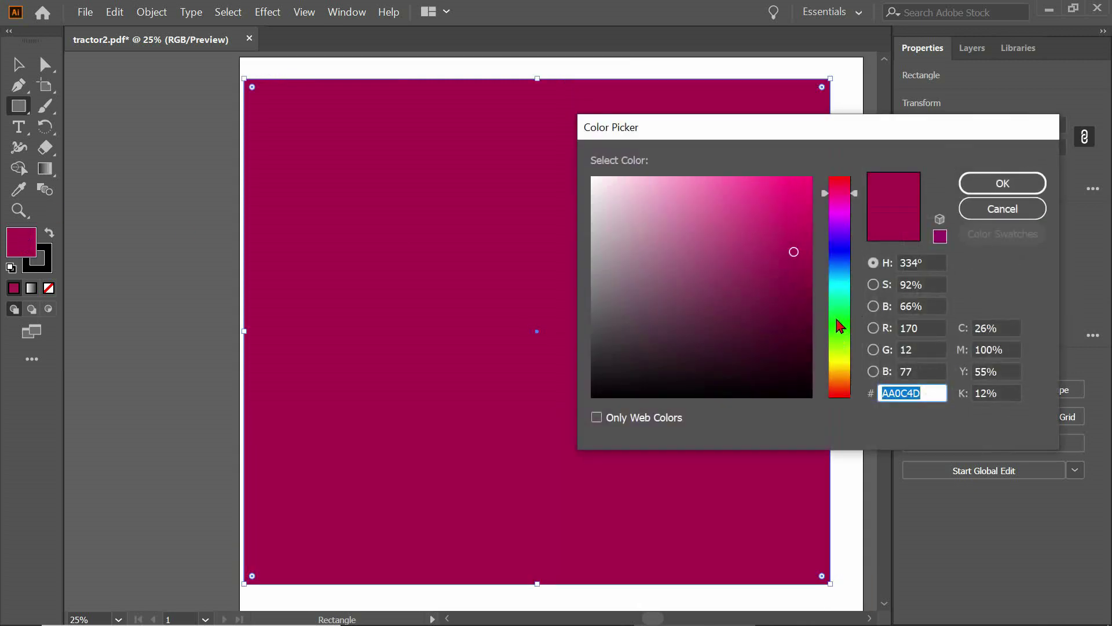
left_click(836, 307)
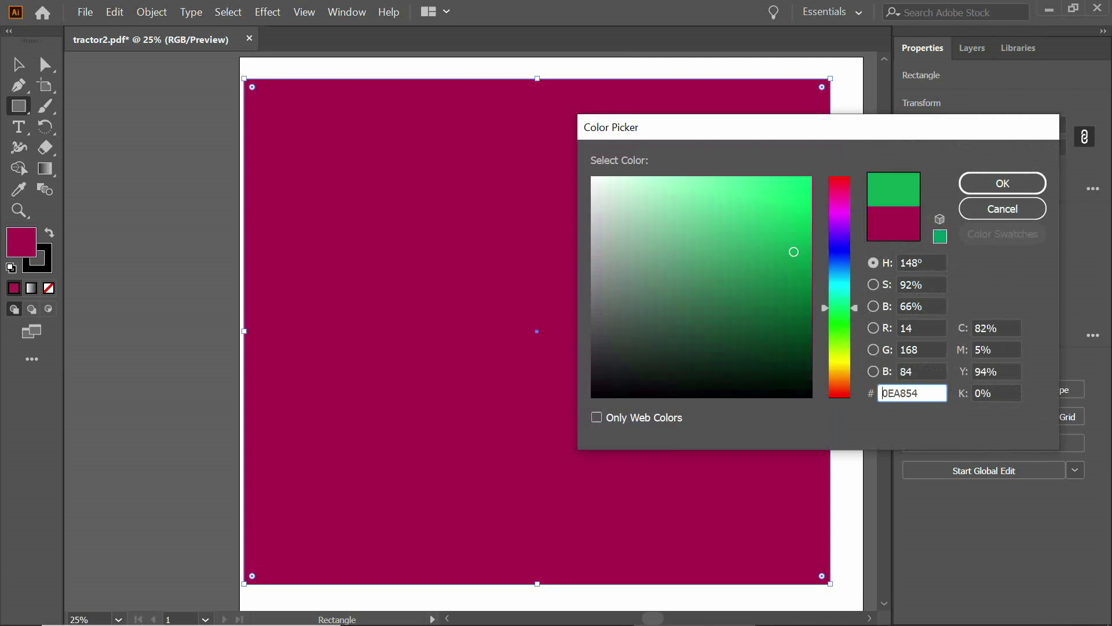
left_click(776, 307)
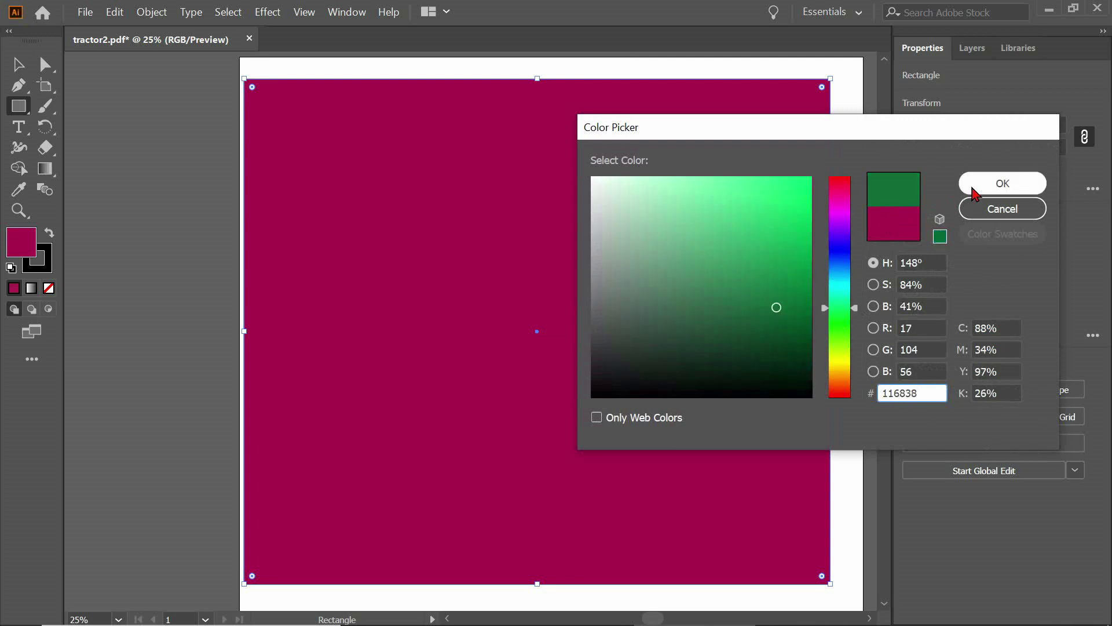
left_click(974, 192)
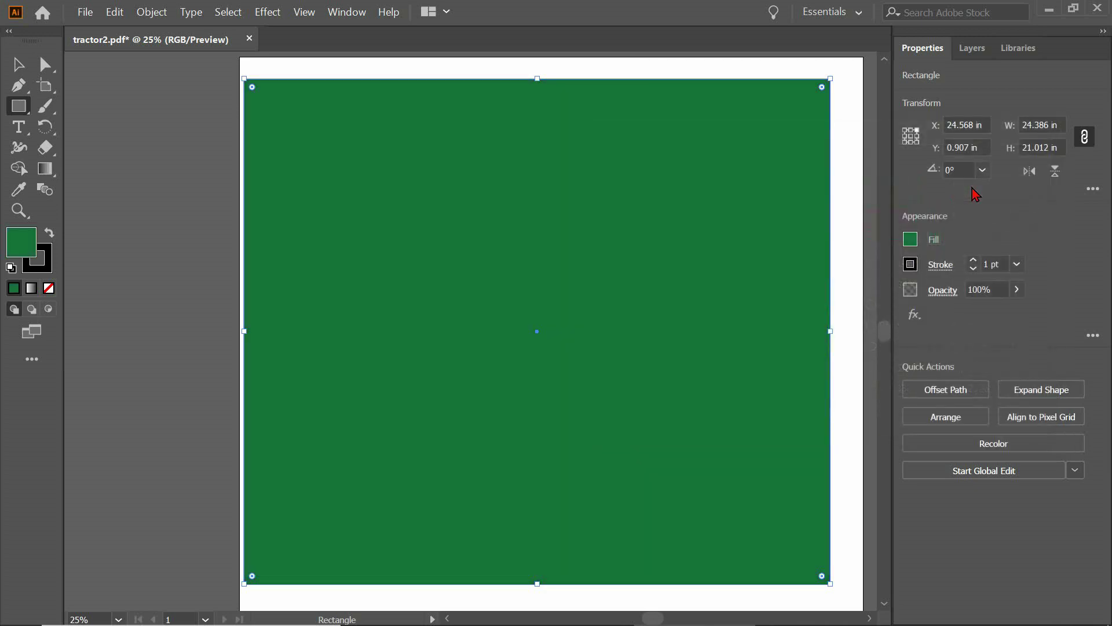
- Send the green rectangle behind the tractor, then close tractor2.pdf without saving
left_click(152, 13)
mouse_move(365, 35)
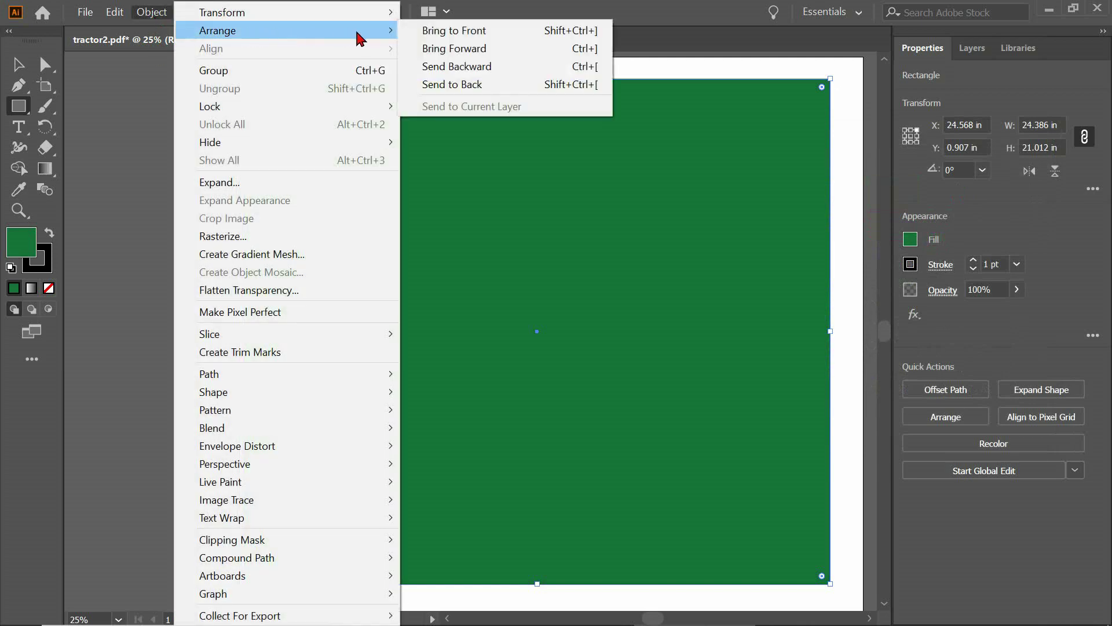
left_click(434, 84)
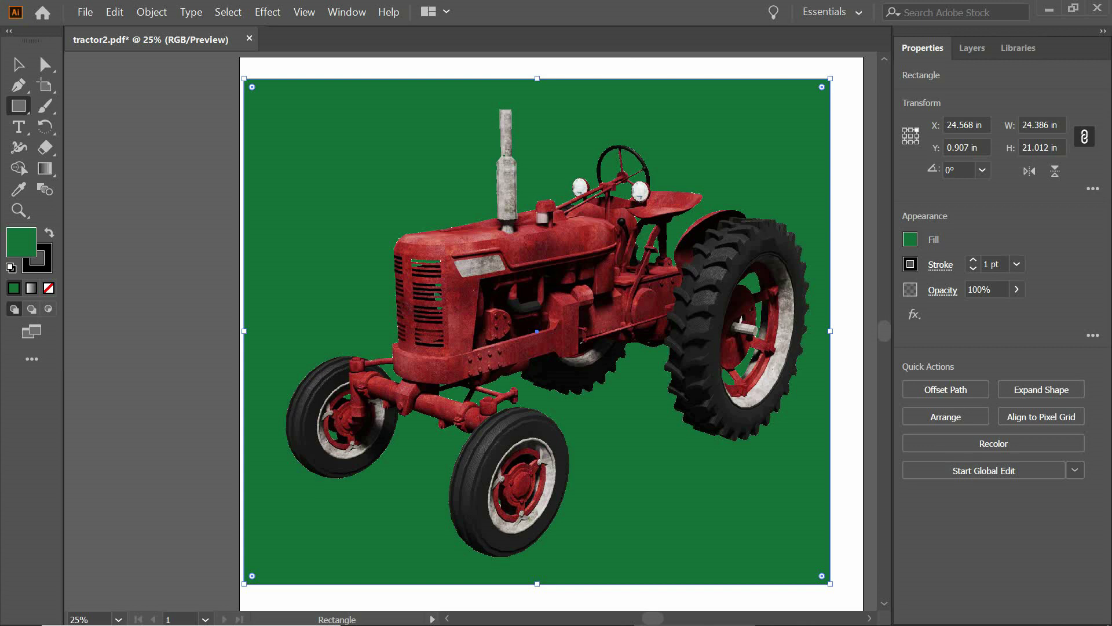
left_click(249, 38)
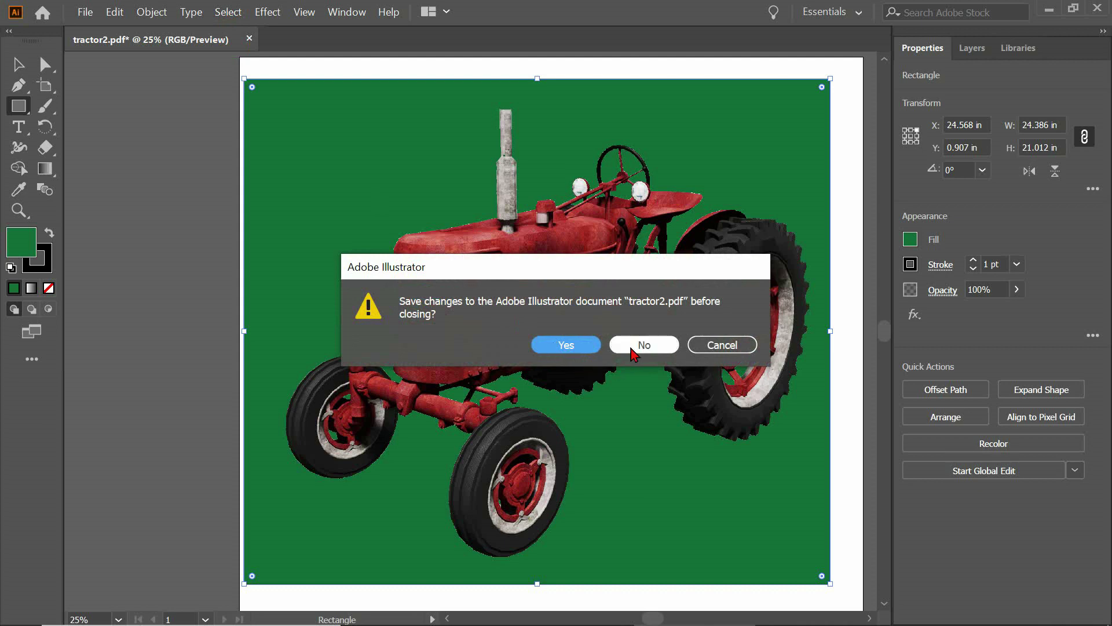
left_click(631, 344)
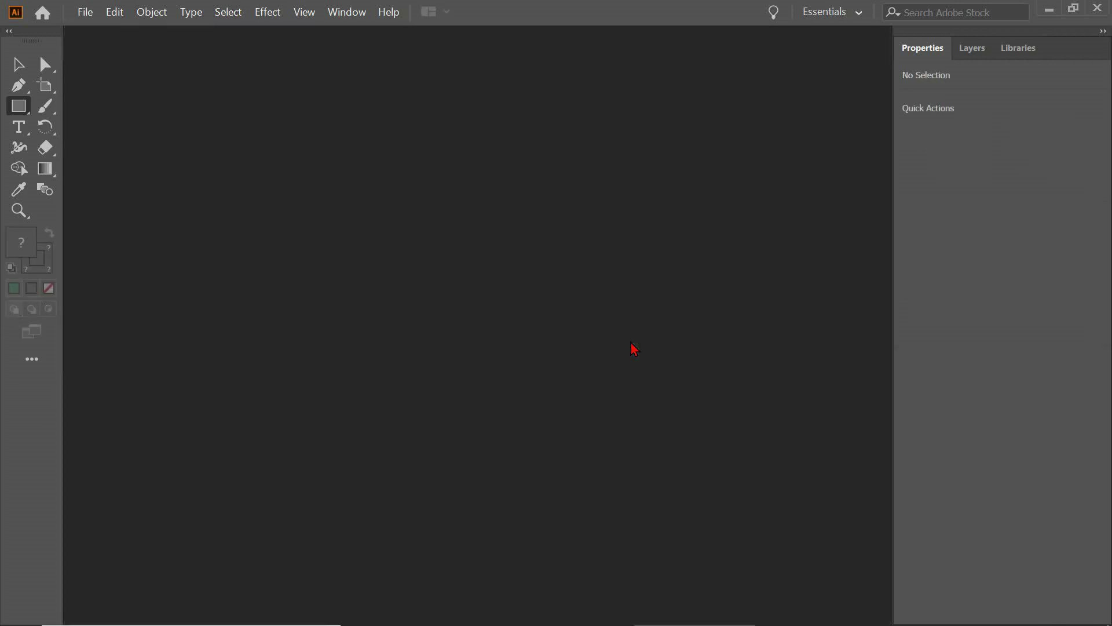
- Return to Photoshop and move through the new.jpg and tractor2.jpg tabs to medical1.jpg
key("alt+Tab")
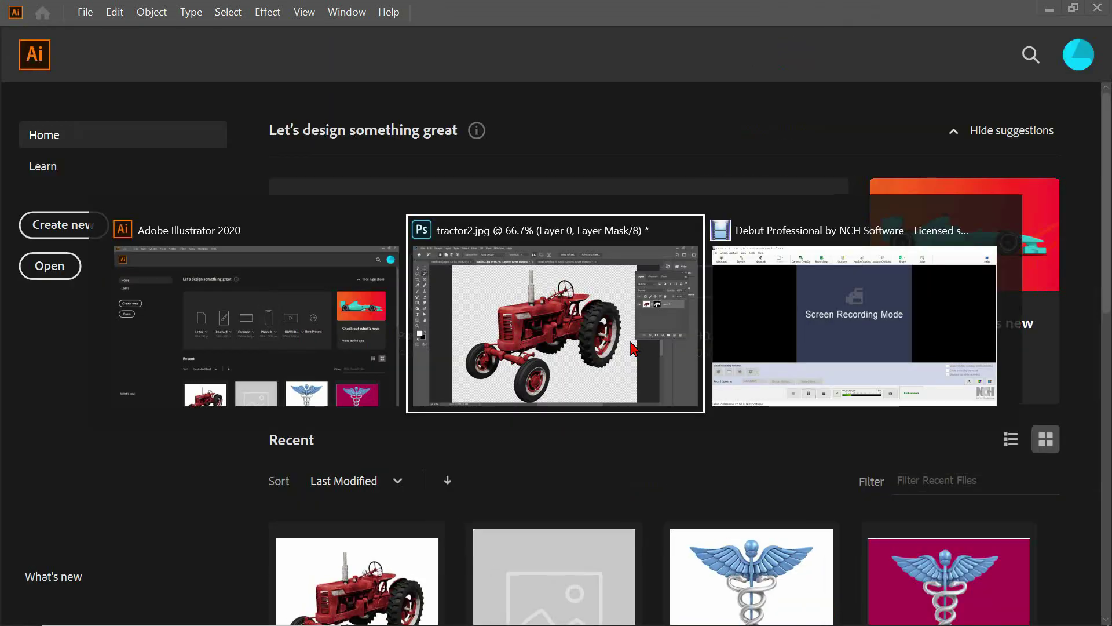
left_click(585, 65)
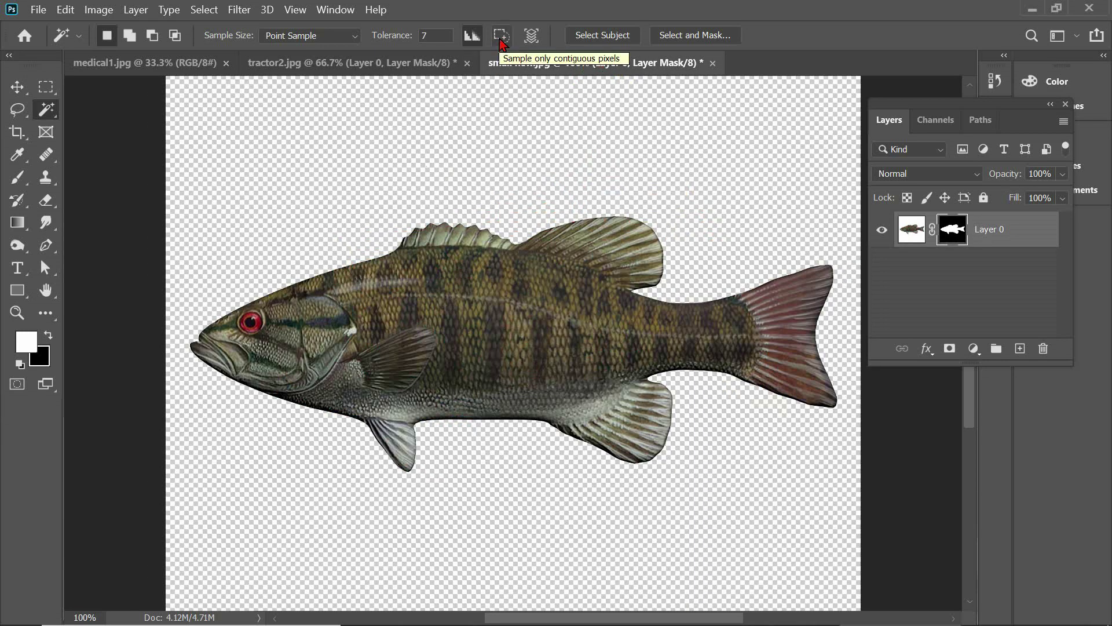
left_click(422, 64)
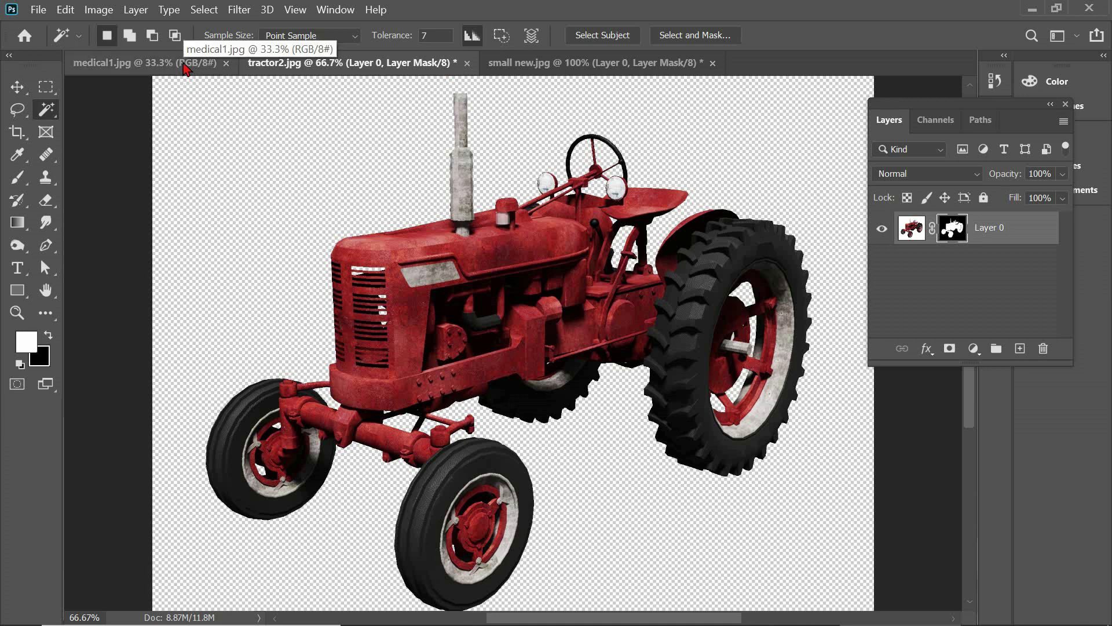
left_click(184, 65)
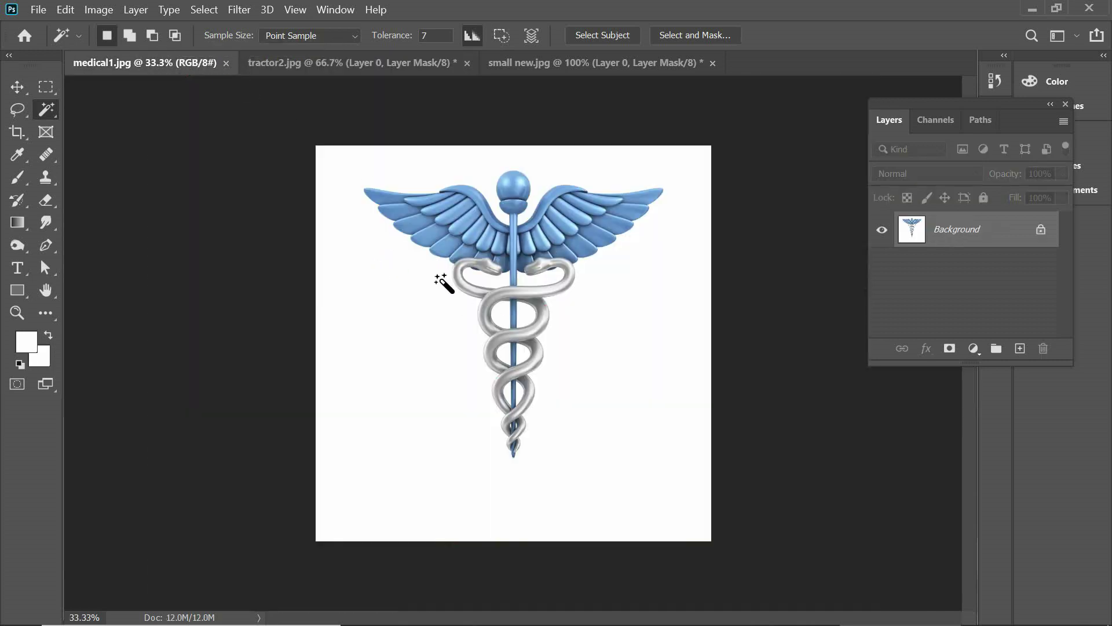
- Toggle Magic Wand Contiguous, select the white background around the caduceus, and zoom in
left_click(501, 36)
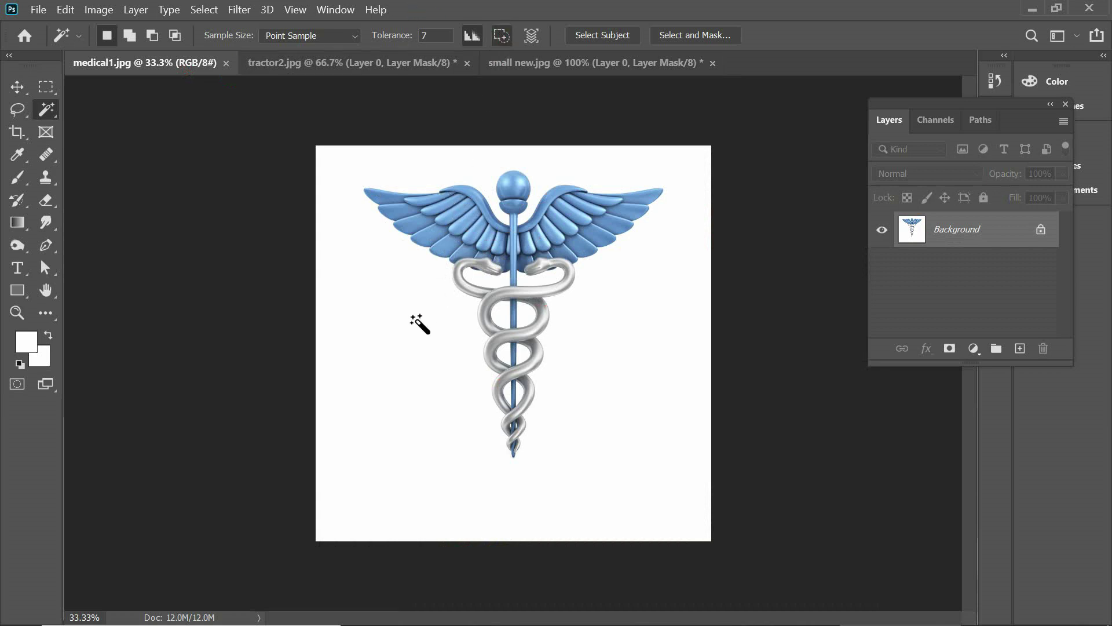
left_click(411, 320)
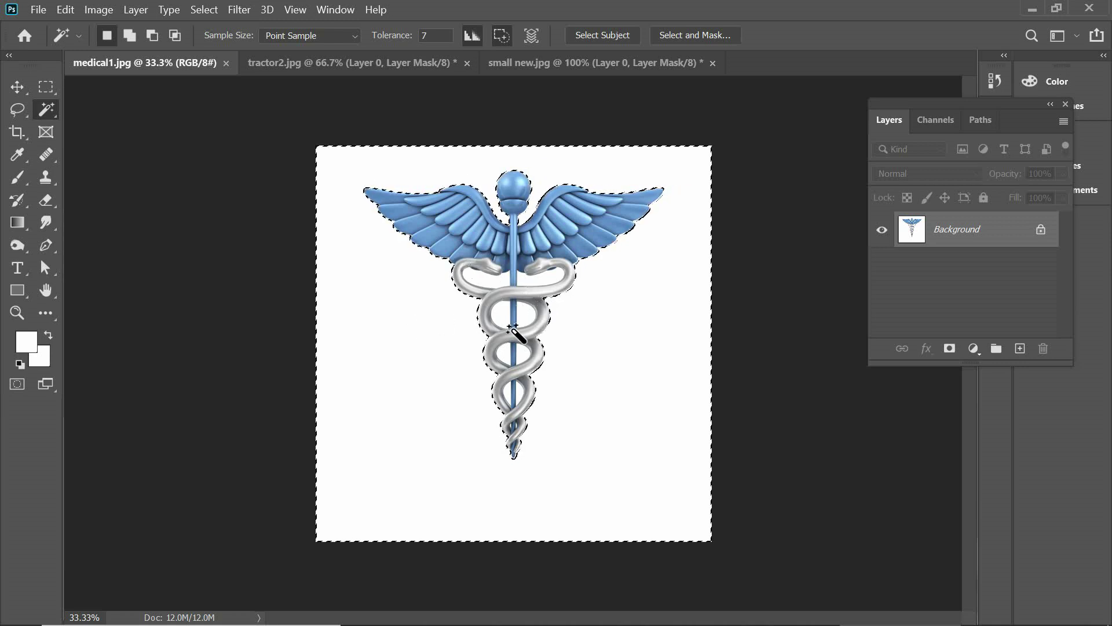
left_click(276, 298)
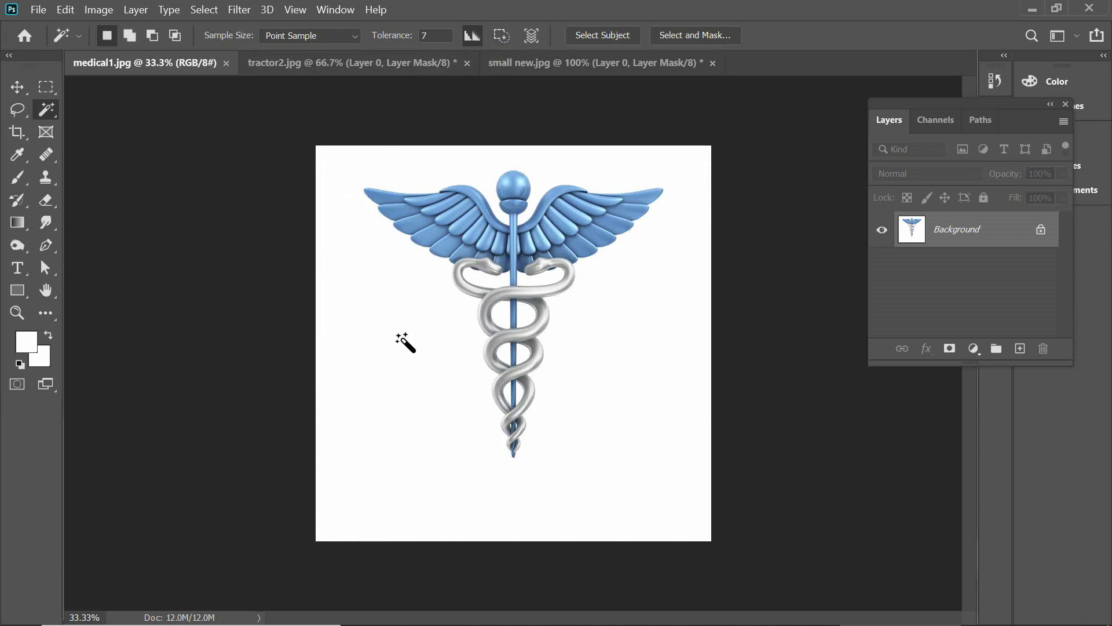
left_click(399, 336)
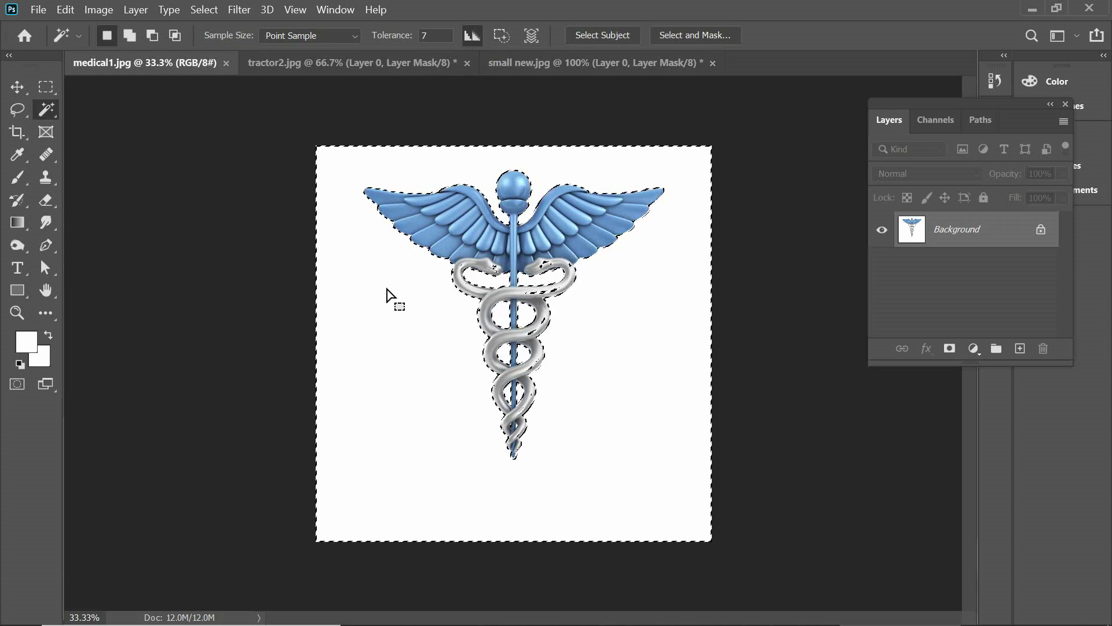
key("ctrl+plus")
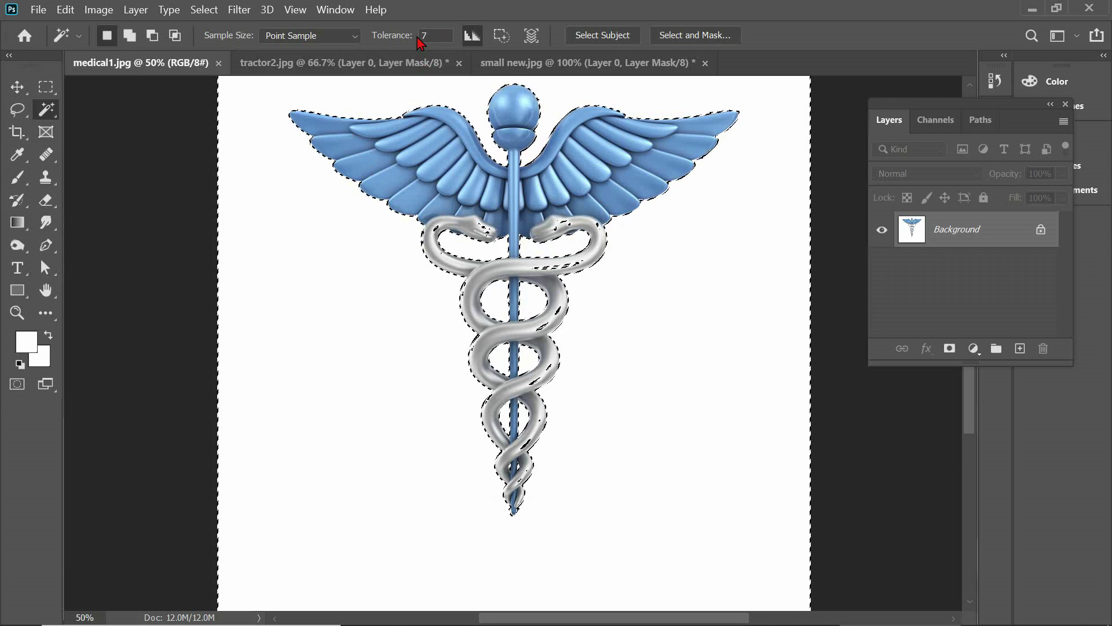
- Set Magic Wand Tolerance to 40 and click the caduceus background again
left_click_drag(434, 35, 411, 36)
type("40")
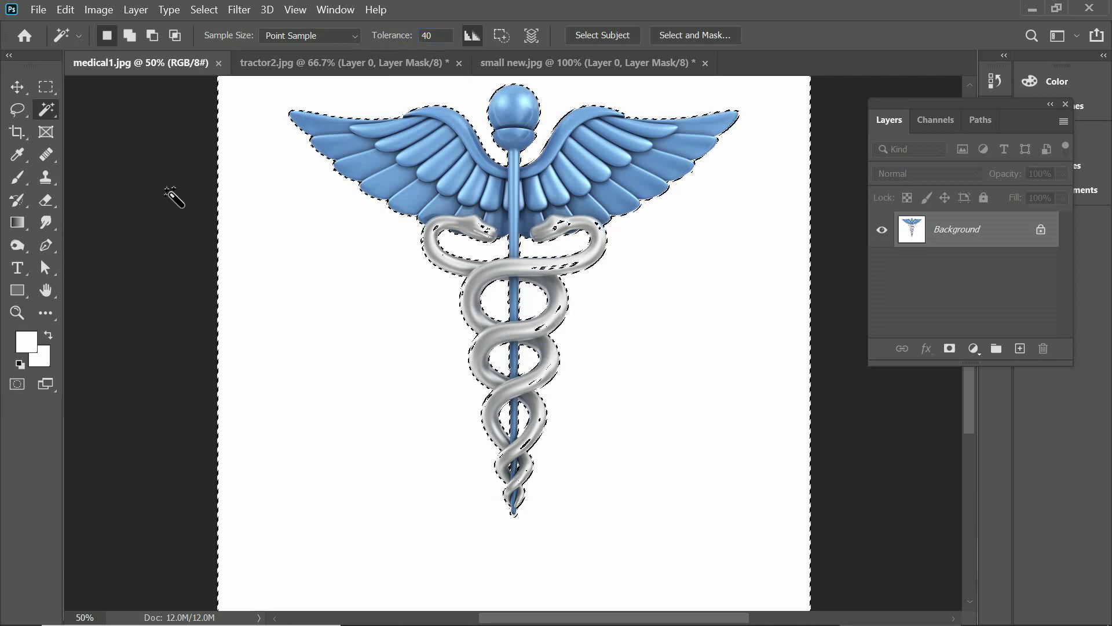
left_click(160, 199)
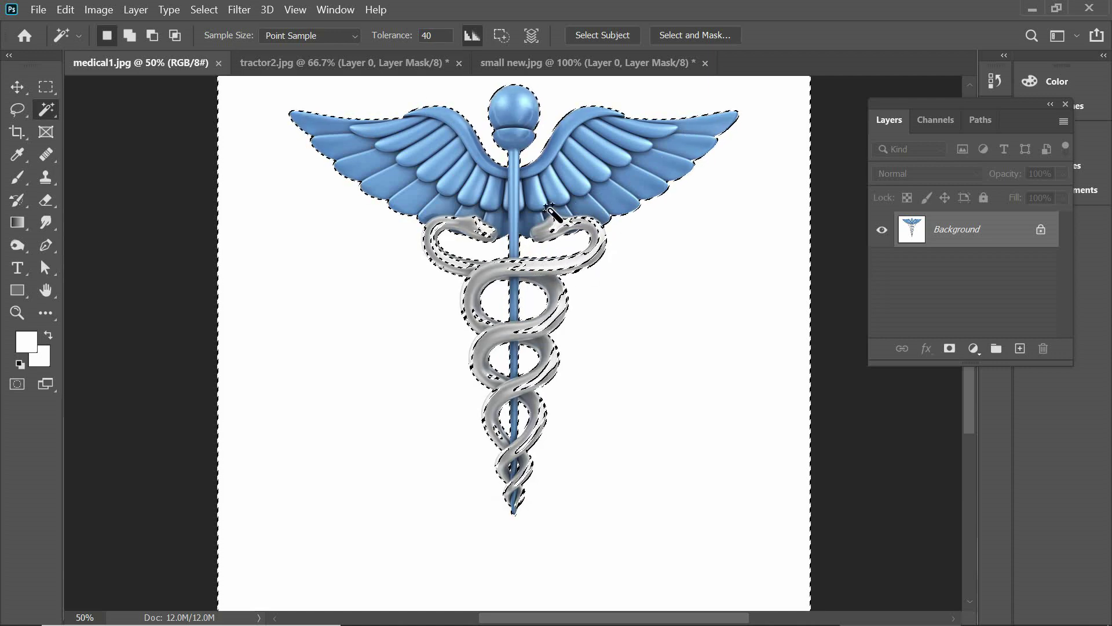
- Change the Magic Wand Tolerance to 1
left_click(428, 35)
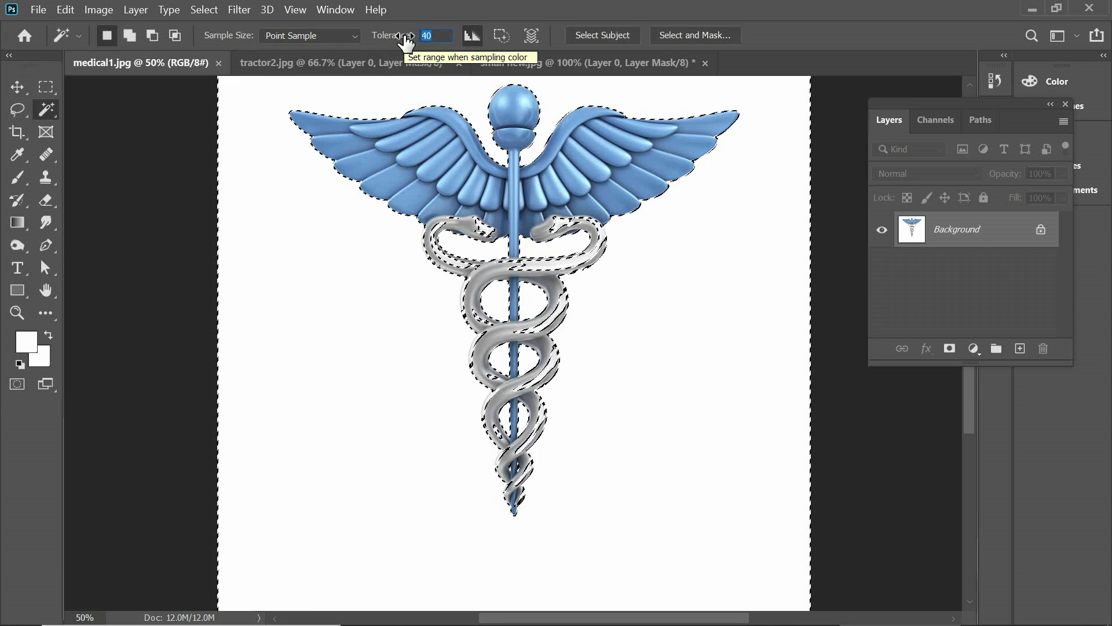
type("1")
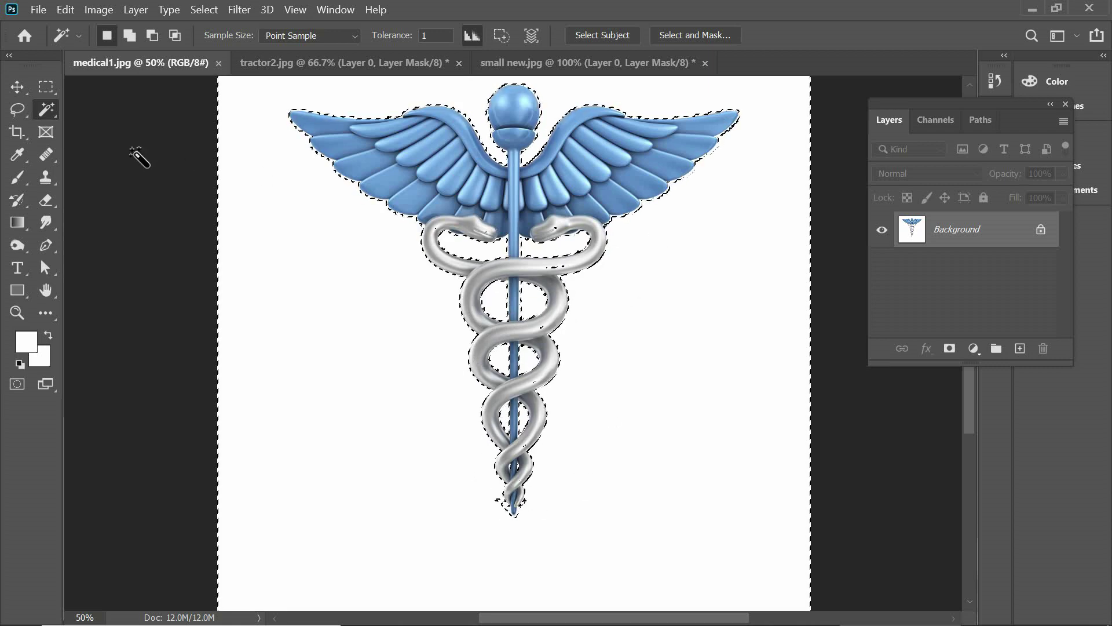
- Turn on Contiguous and set the Magic Wand Tolerance to 40
left_click(503, 39)
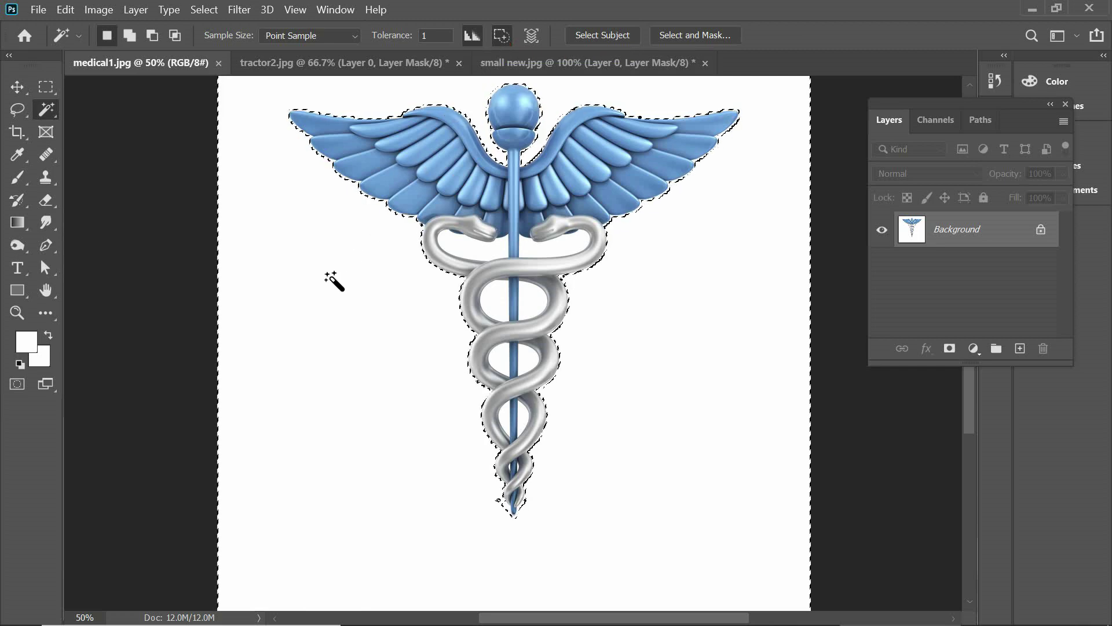
left_click(431, 35)
type("40")
key("Return")
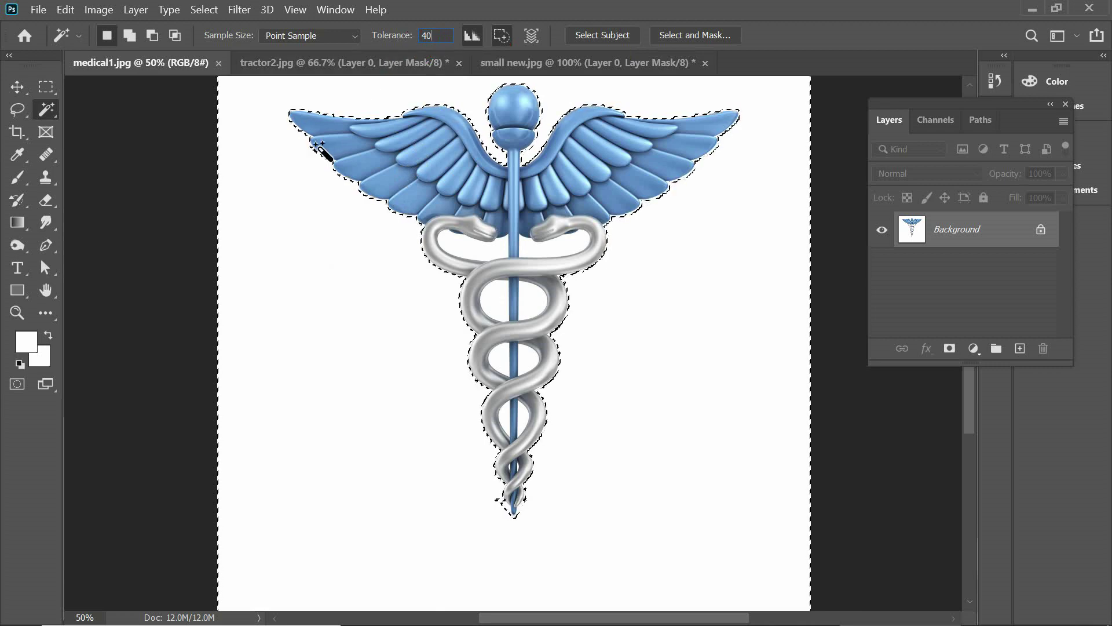
- Select the white background around the caduceus with the Magic Wand
left_click(304, 263)
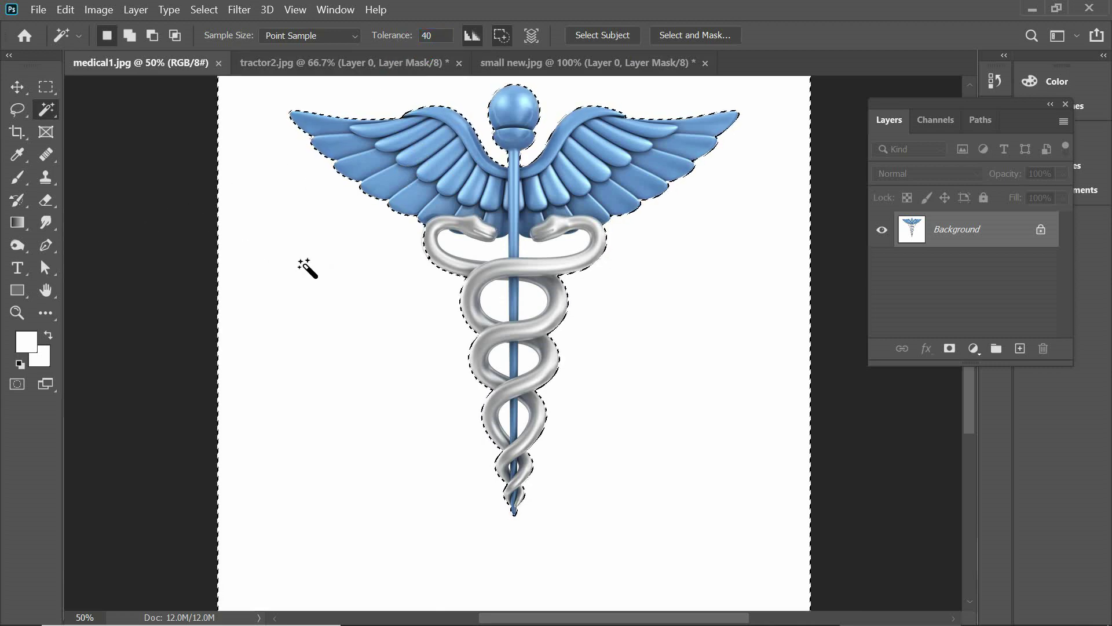
key("ctrl+plus")
key("ctrl+plus")
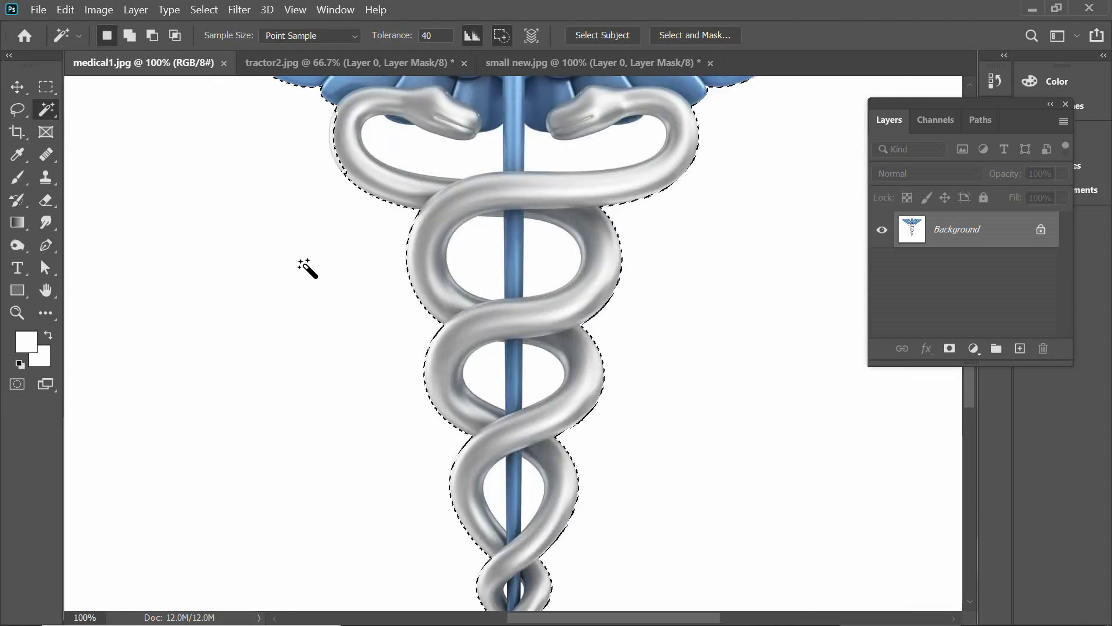
key("ctrl+minus")
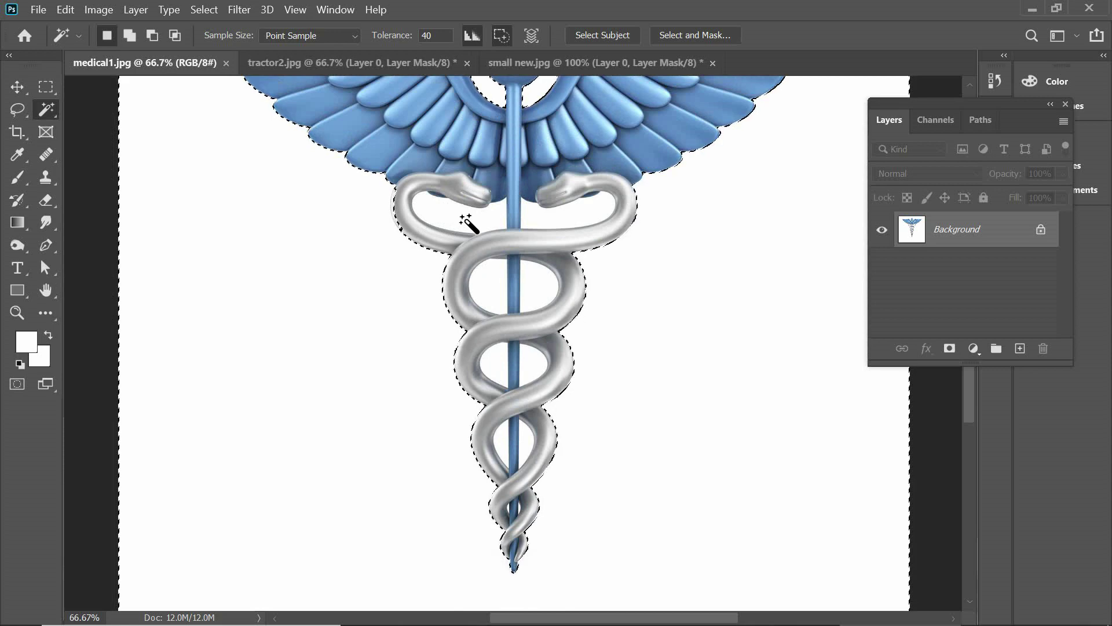
- Add the white holes inside the three snake loops to the selection
key("shift")
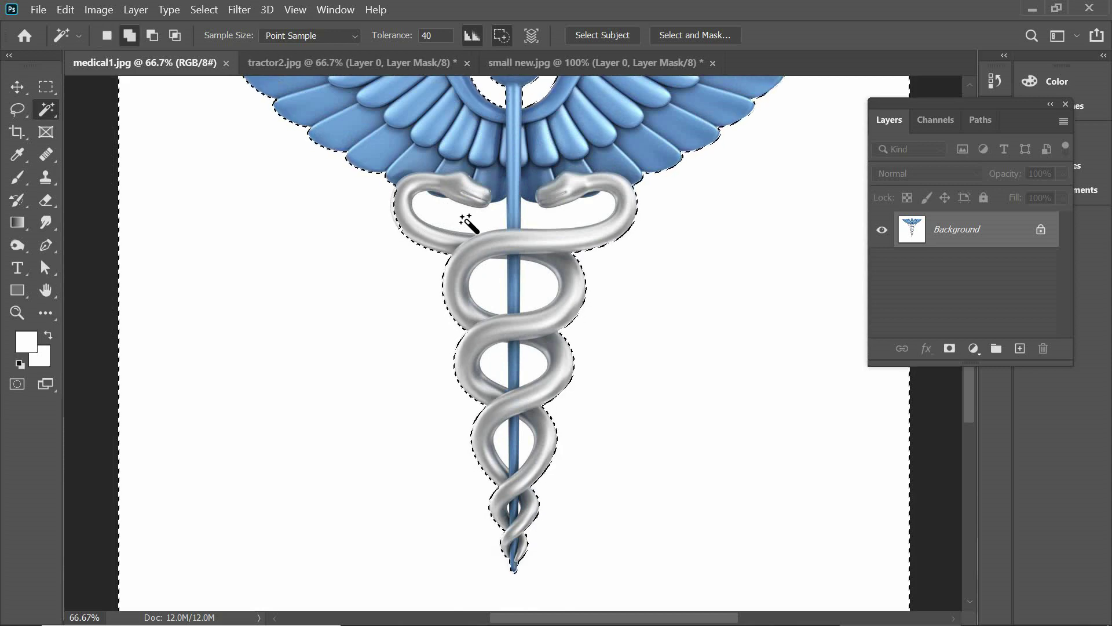
left_click(498, 219, "shift")
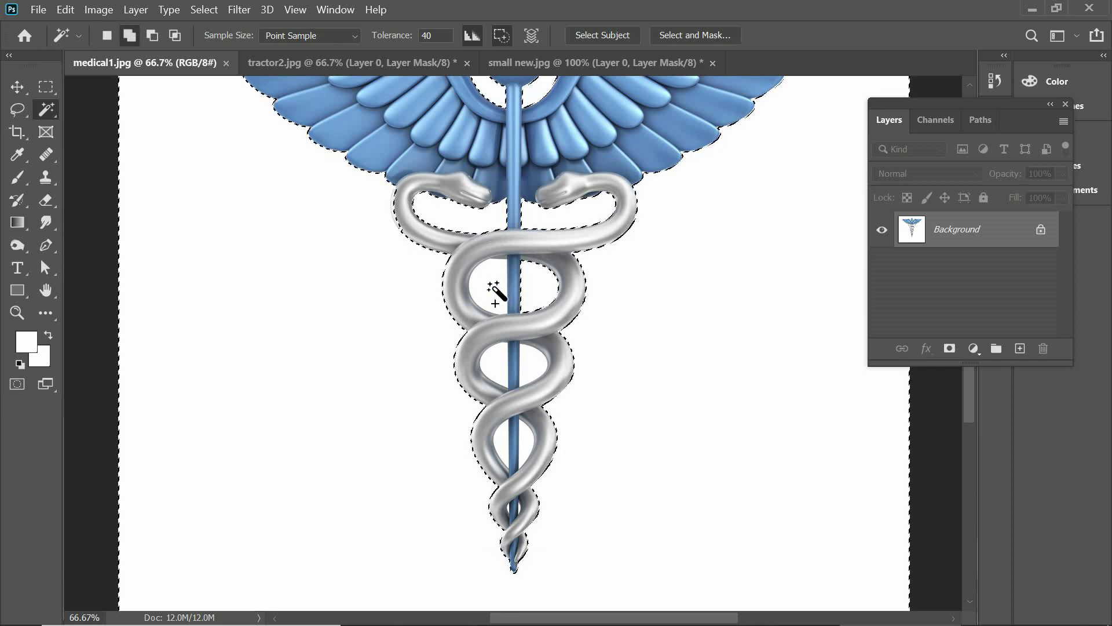
left_click(497, 293, "shift")
left_click(489, 362, "shift")
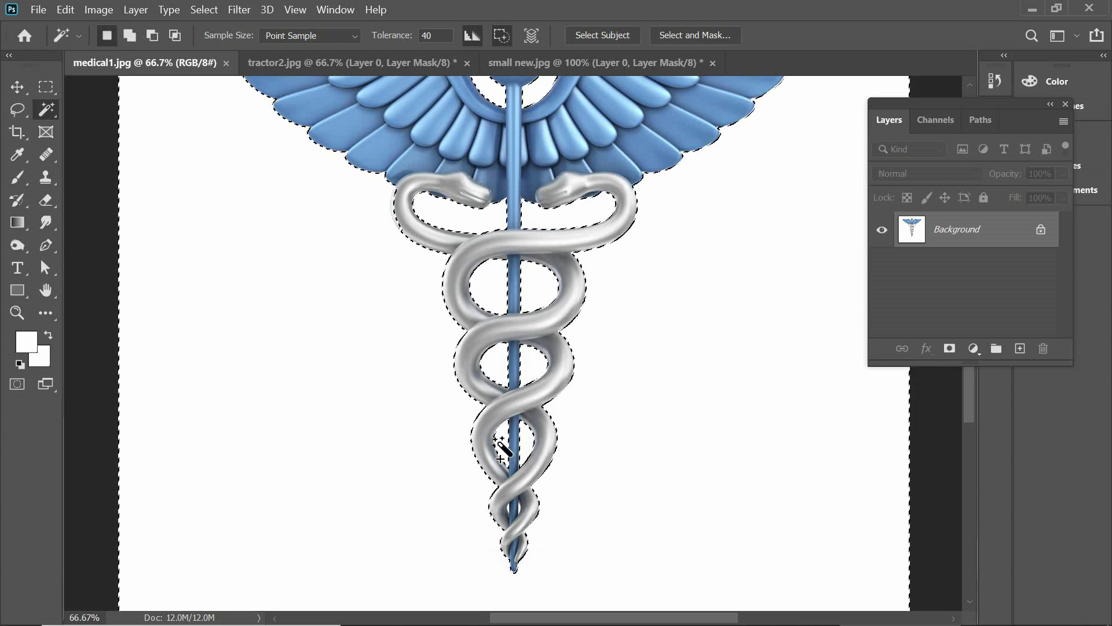
- Add the small white gaps left of the rod and by the lower right strand
key("ctrl+plus")
key("ctrl+plus")
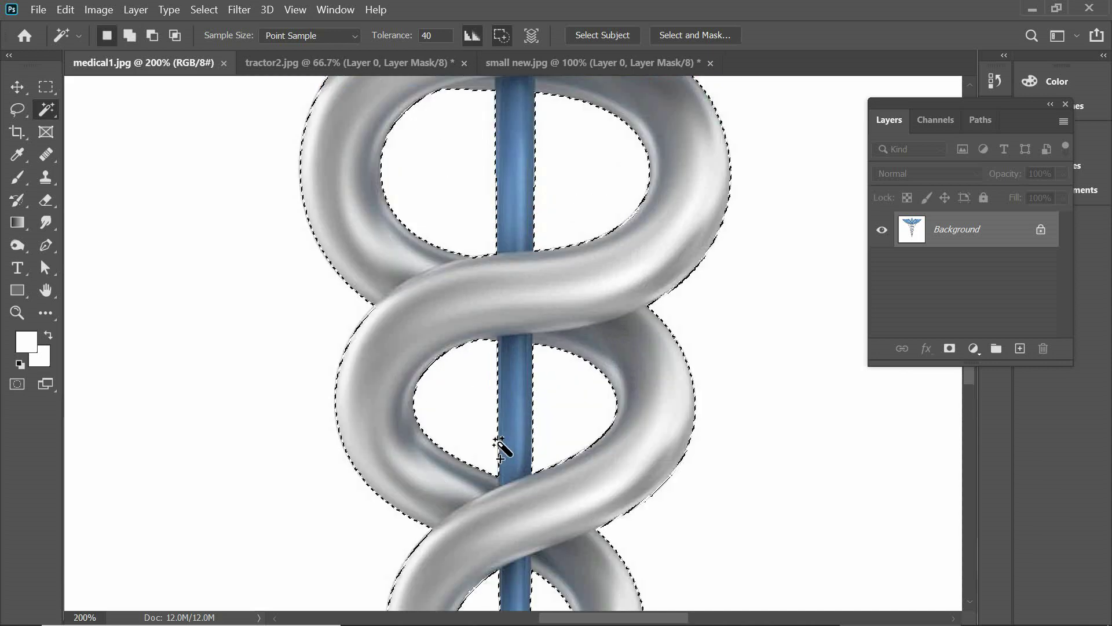
left_click(969, 603)
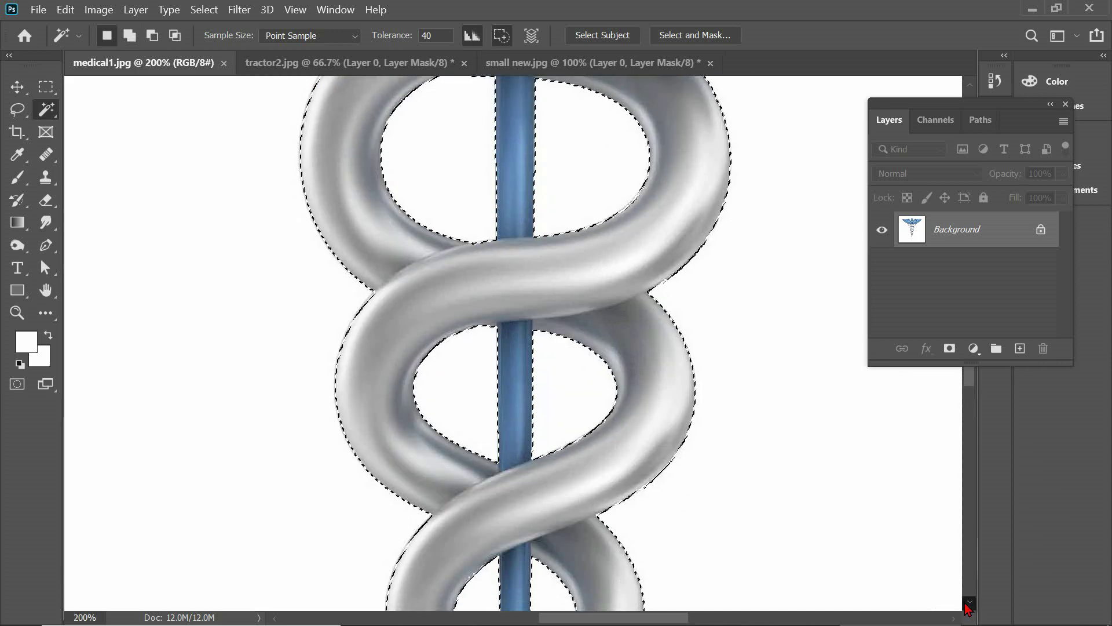
left_click_drag(969, 604, 968, 604)
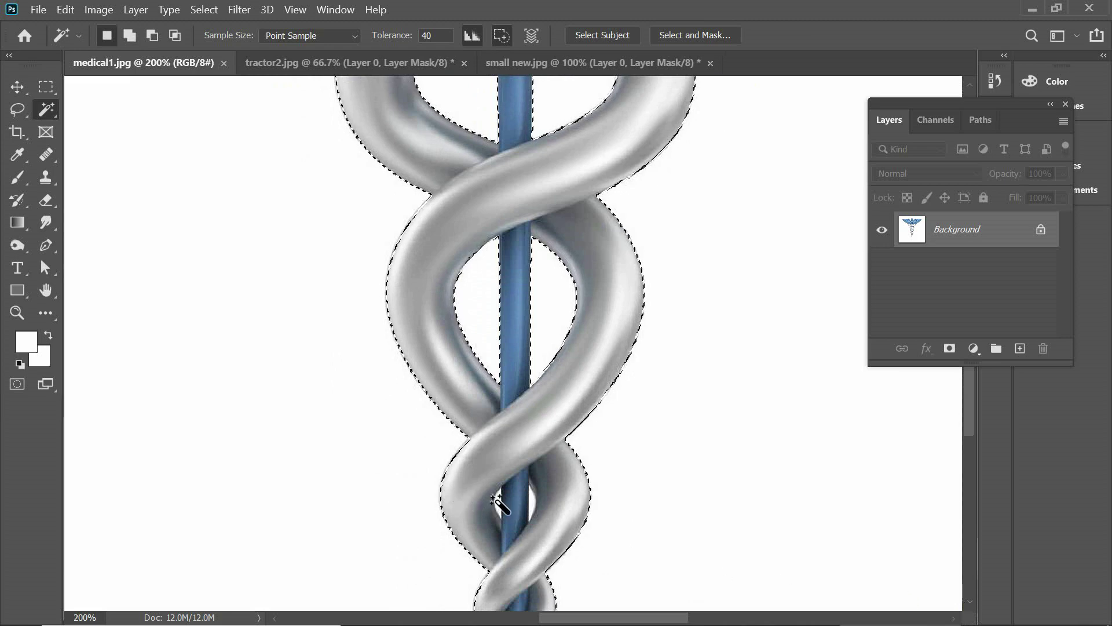
left_click(495, 498, "shift")
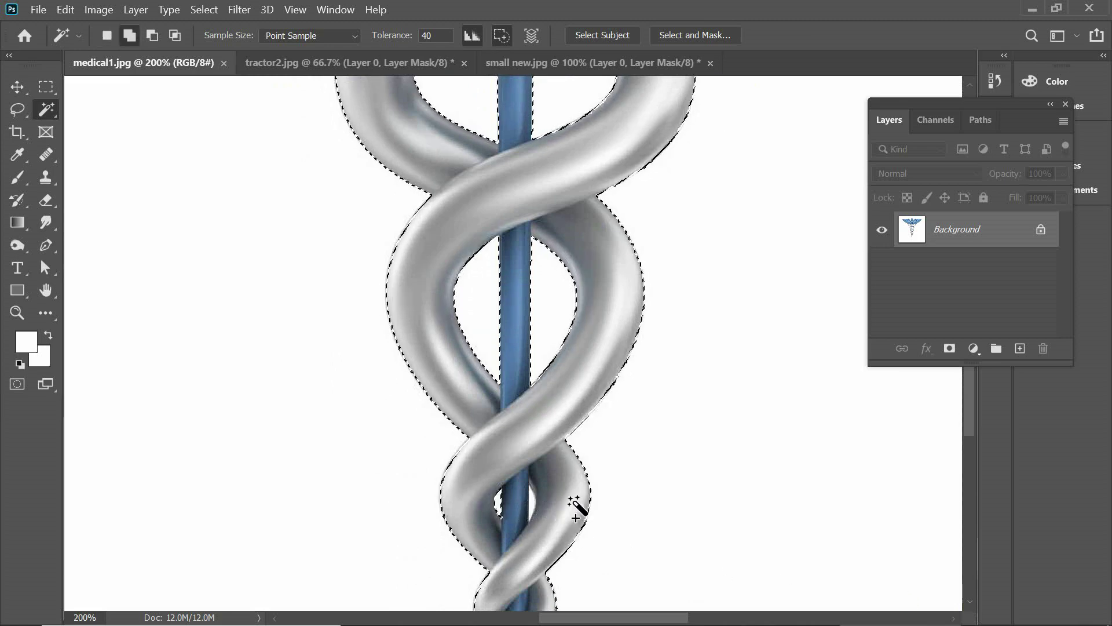
left_click(576, 506, "shift")
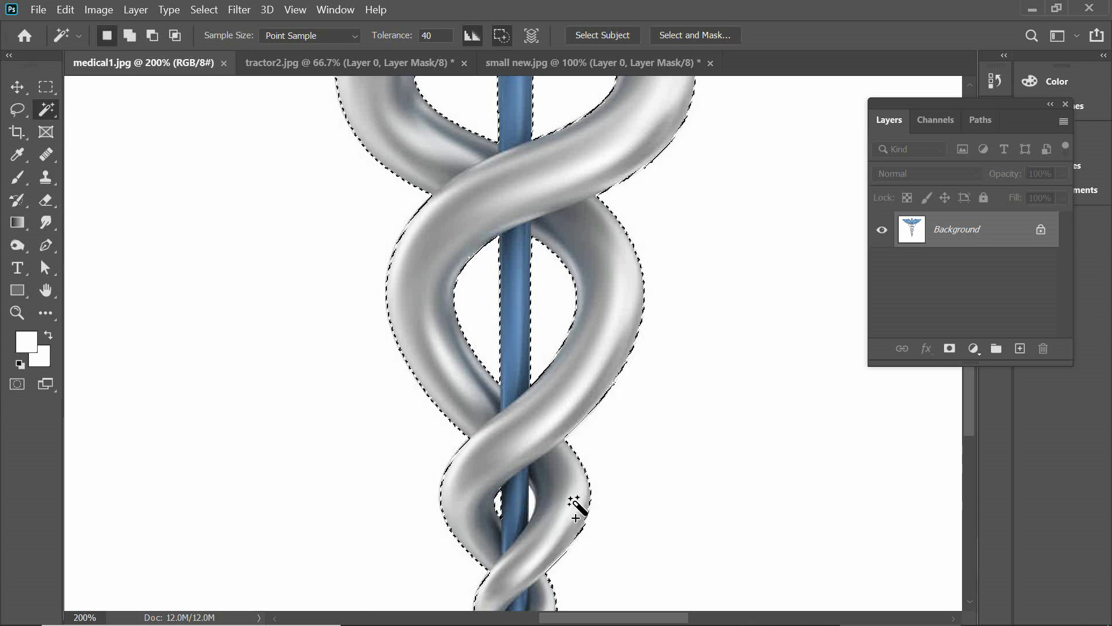
key("shift")
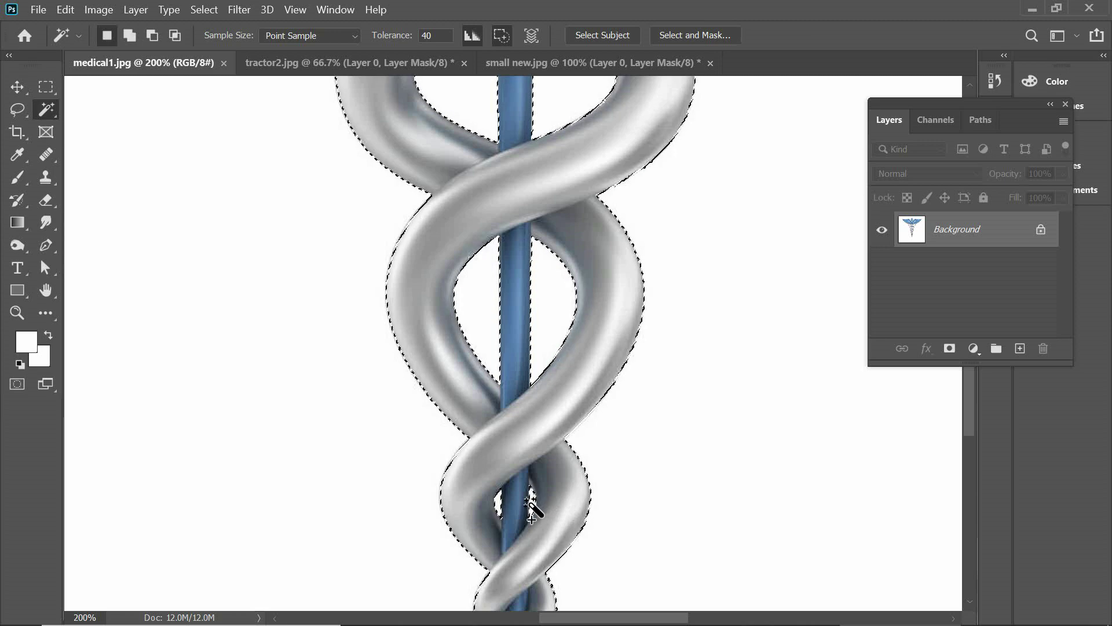
key("ctrl+minus")
key("ctrl+minus")
key("ctrl+minus")
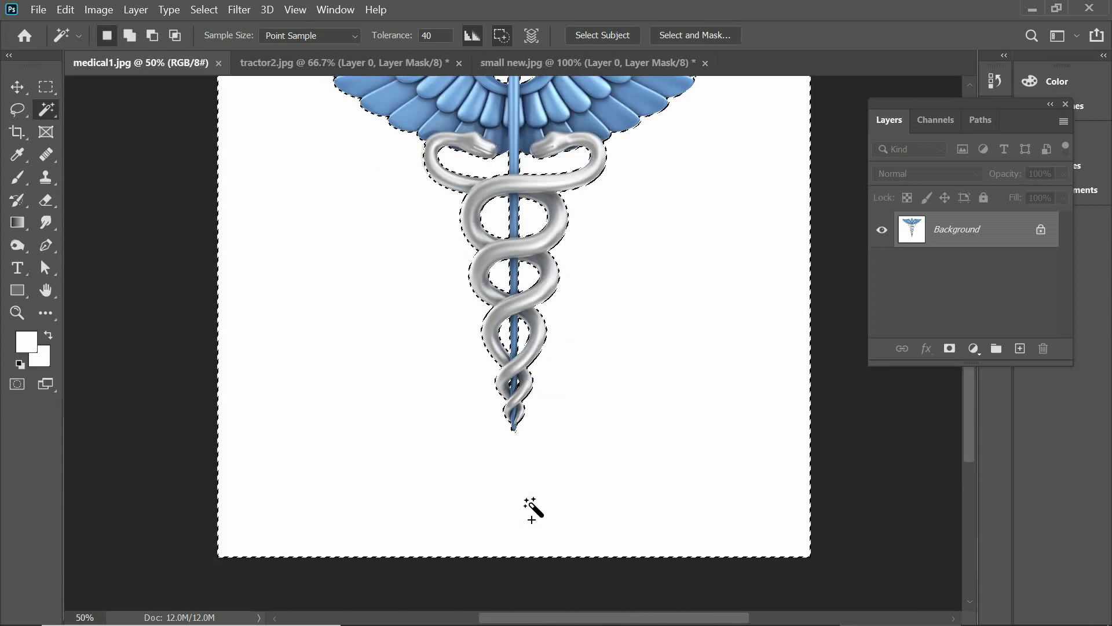
- Add a layer mask to make the background transparent, then save medical1 in Photoshop PDF format
left_click(969, 84)
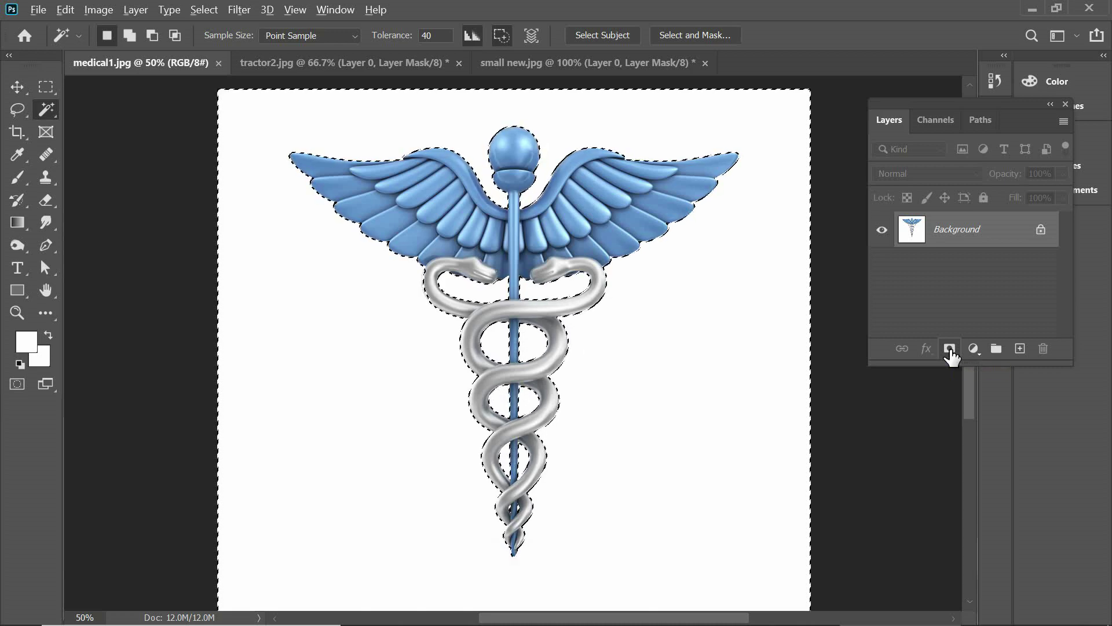
left_click(949, 349)
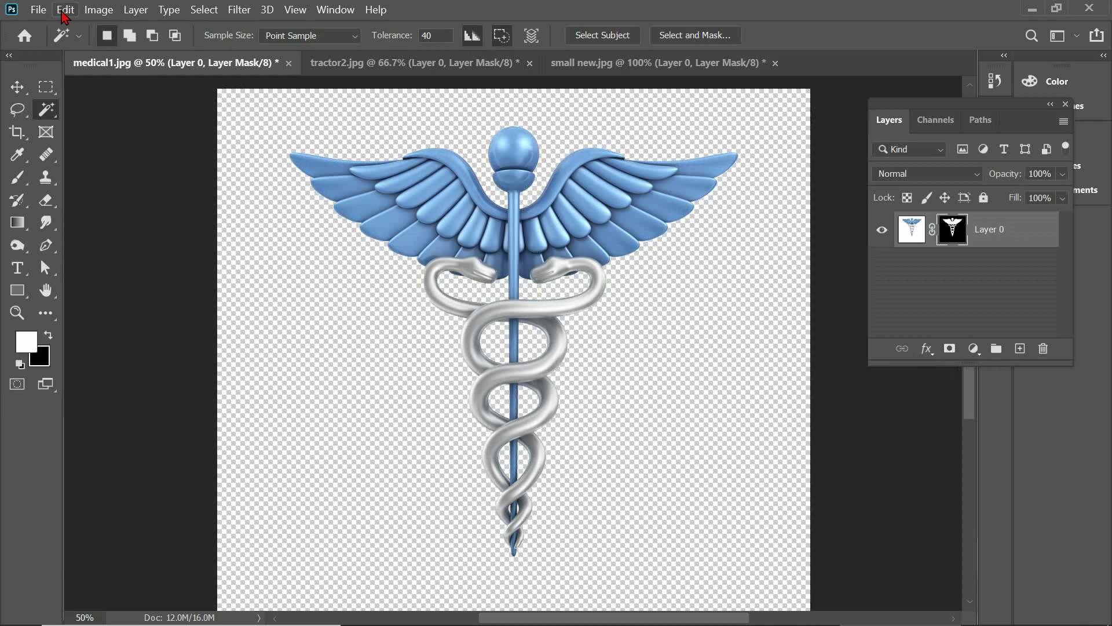
left_click(39, 10)
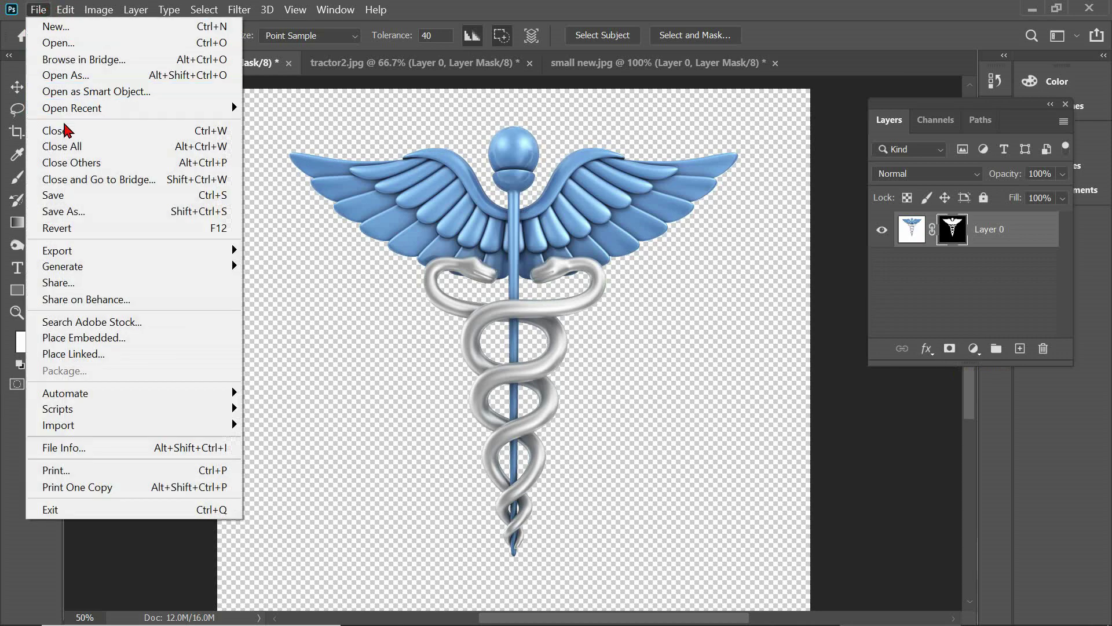
left_click(73, 212)
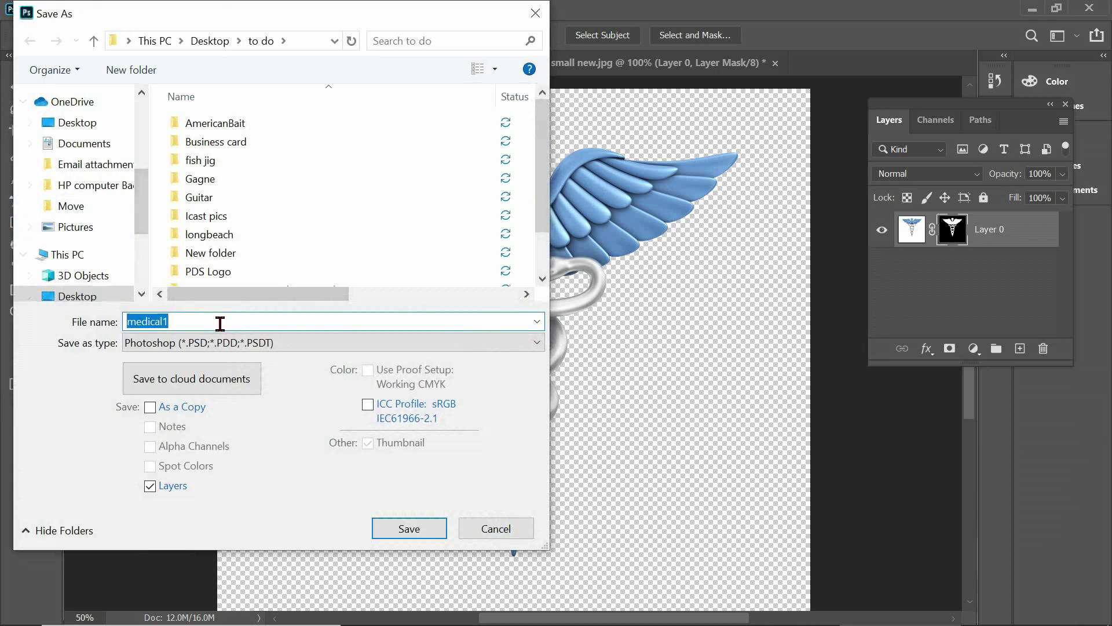
double_click(541, 347)
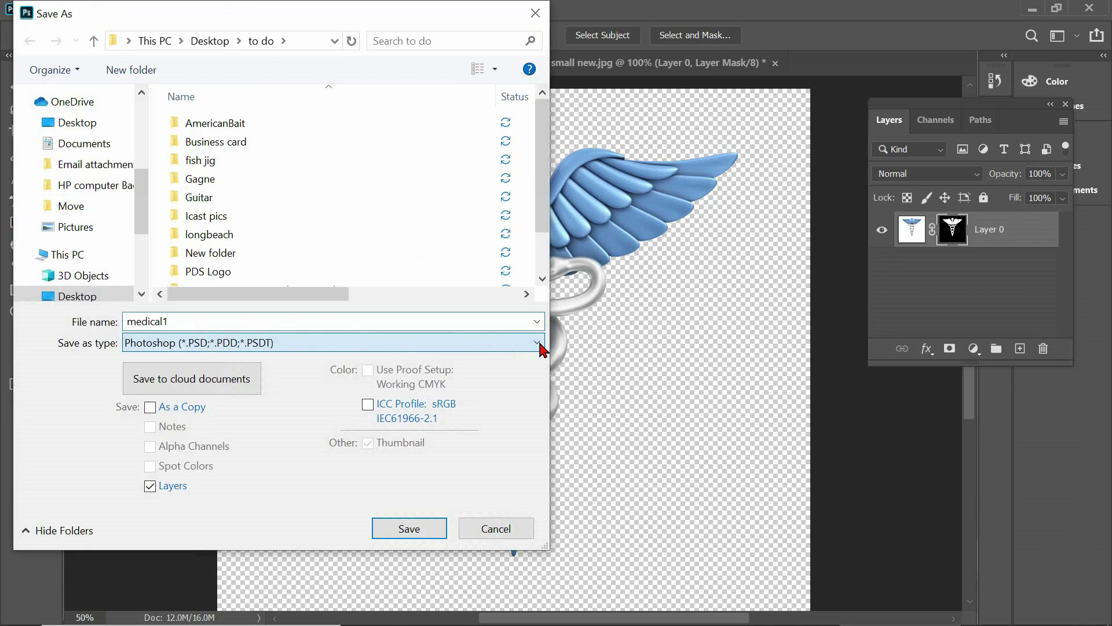
left_click(541, 347)
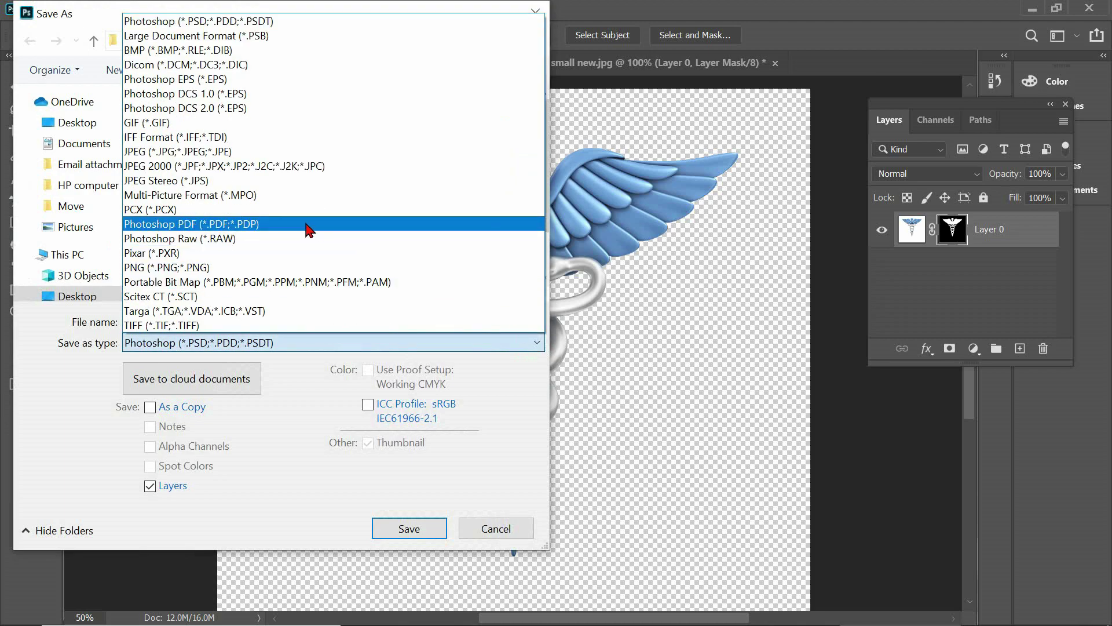
left_click(268, 223)
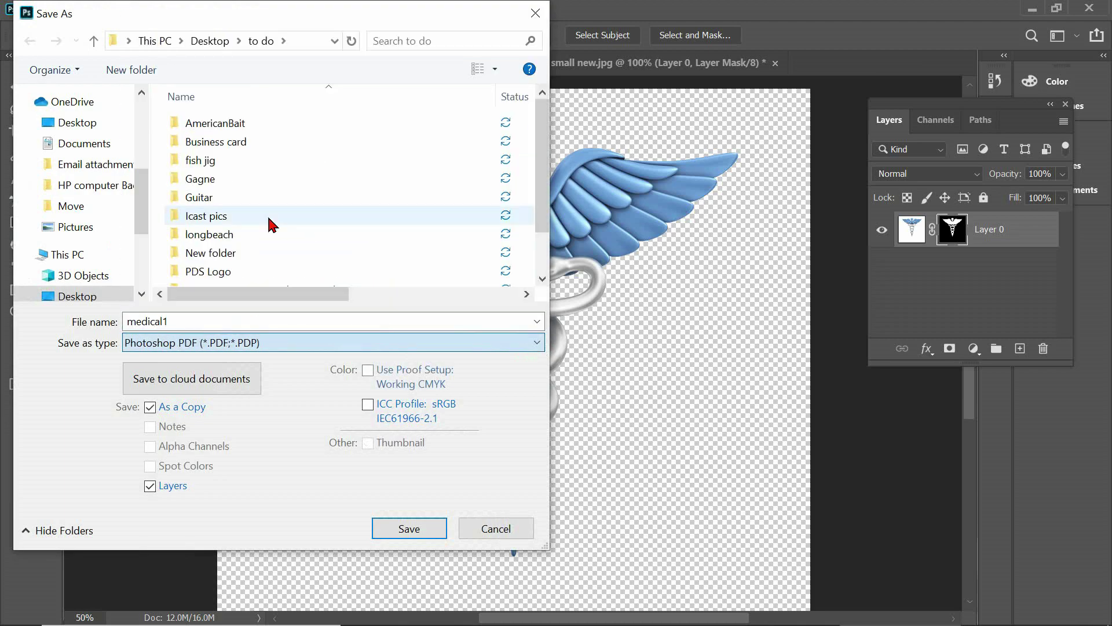
- Save medical1.pdf, replacing the existing file and accepting the PDF settings
left_click(417, 527)
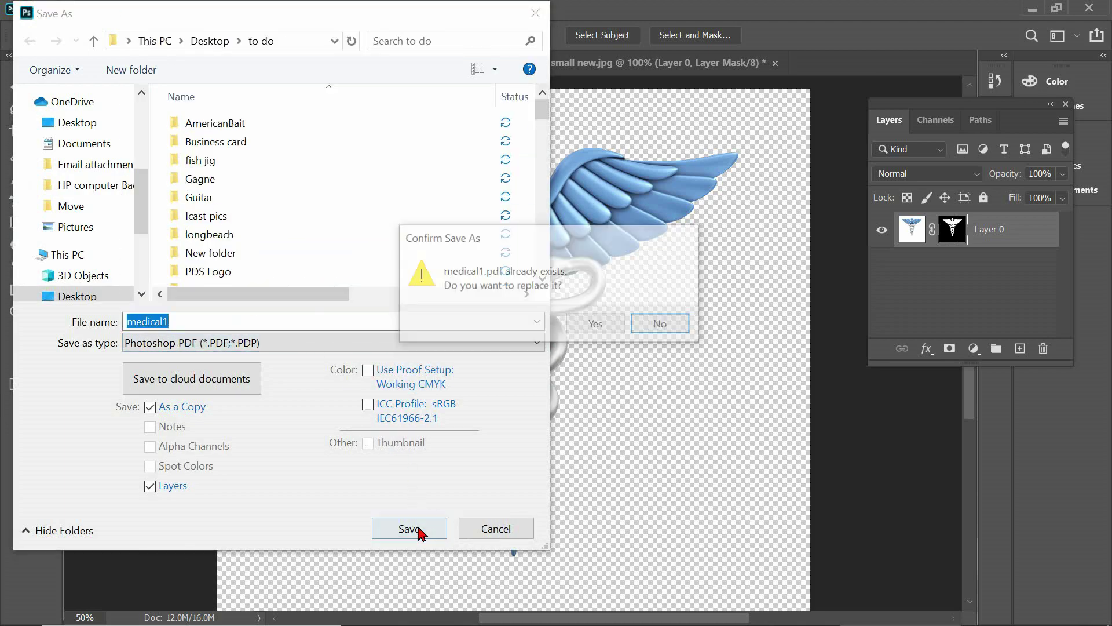
left_click(586, 326)
left_click(607, 277)
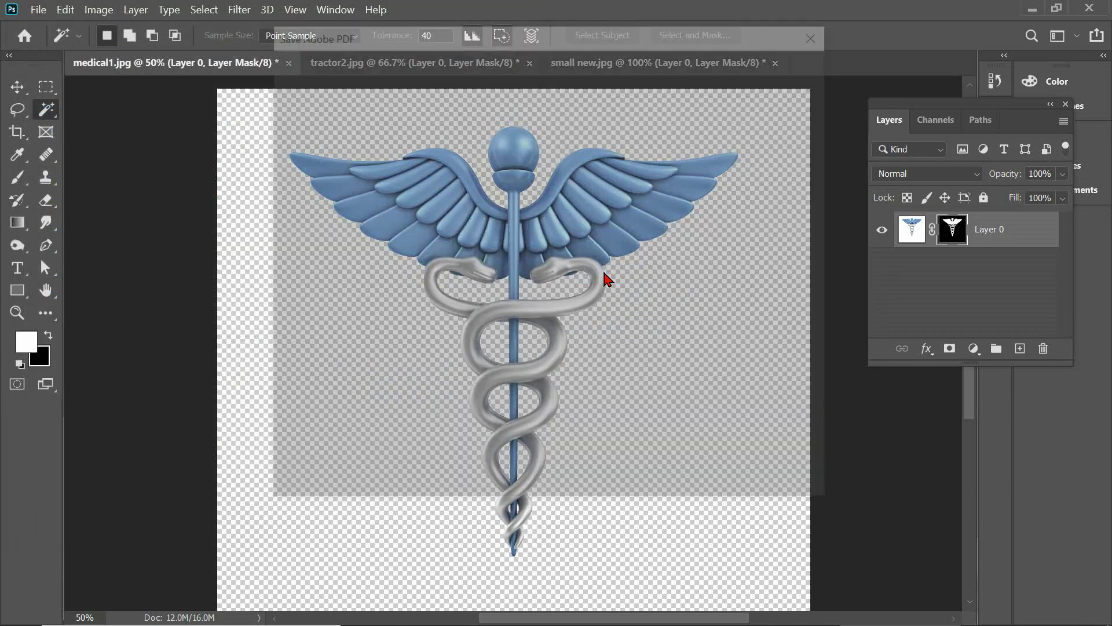
left_click(742, 489)
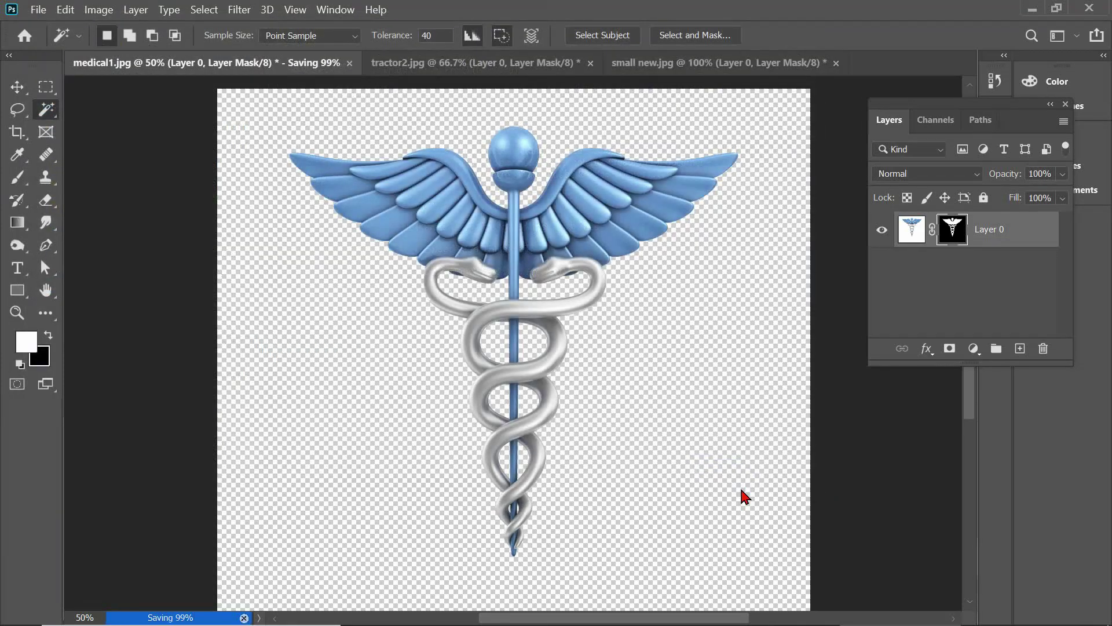
key("alt+Tab")
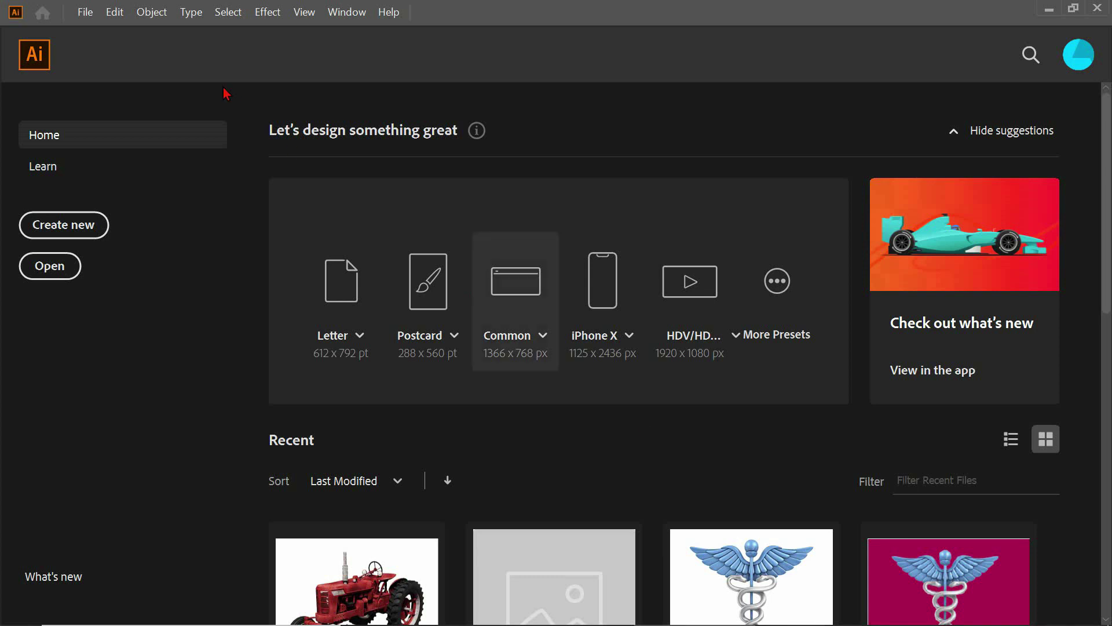
- Open medical1.pdf from the recent files list in Illustrator
left_click(90, 16)
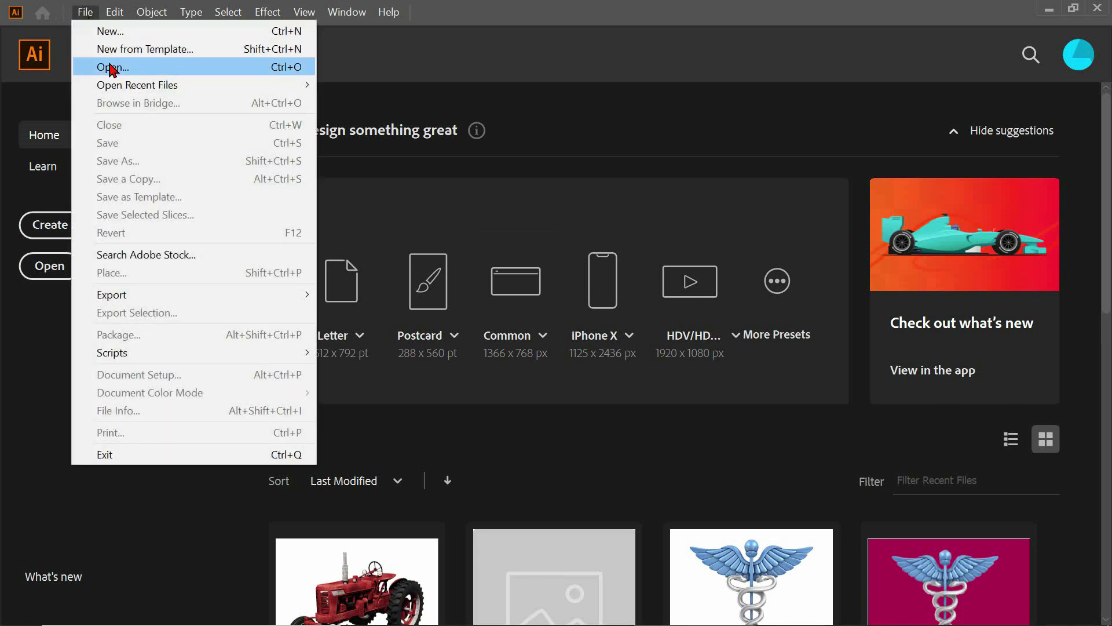
mouse_move(260, 81)
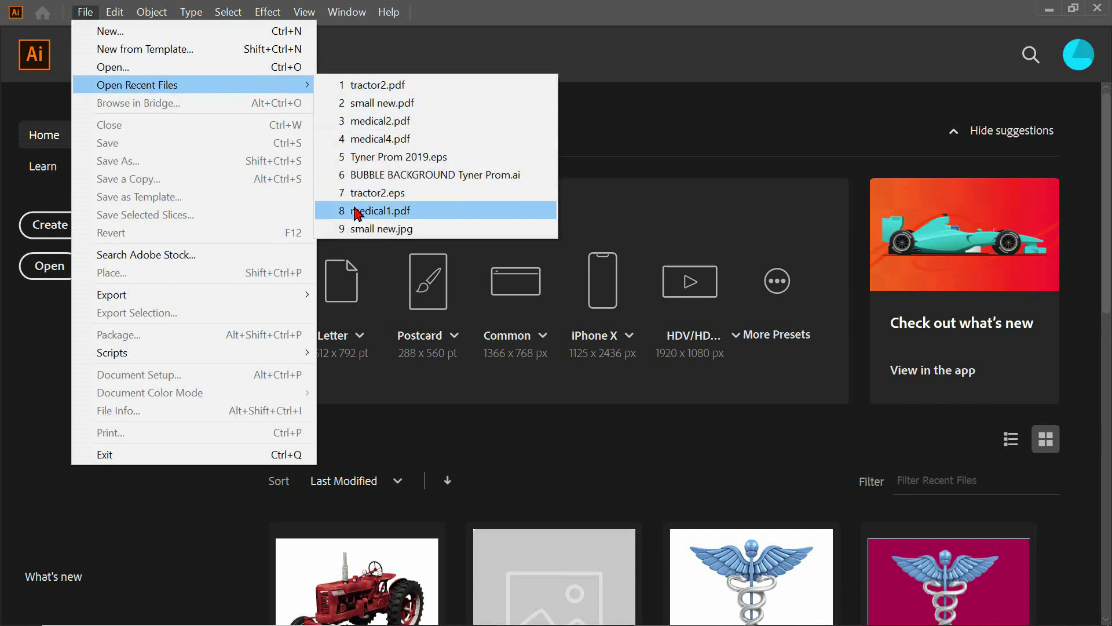
left_click(357, 213)
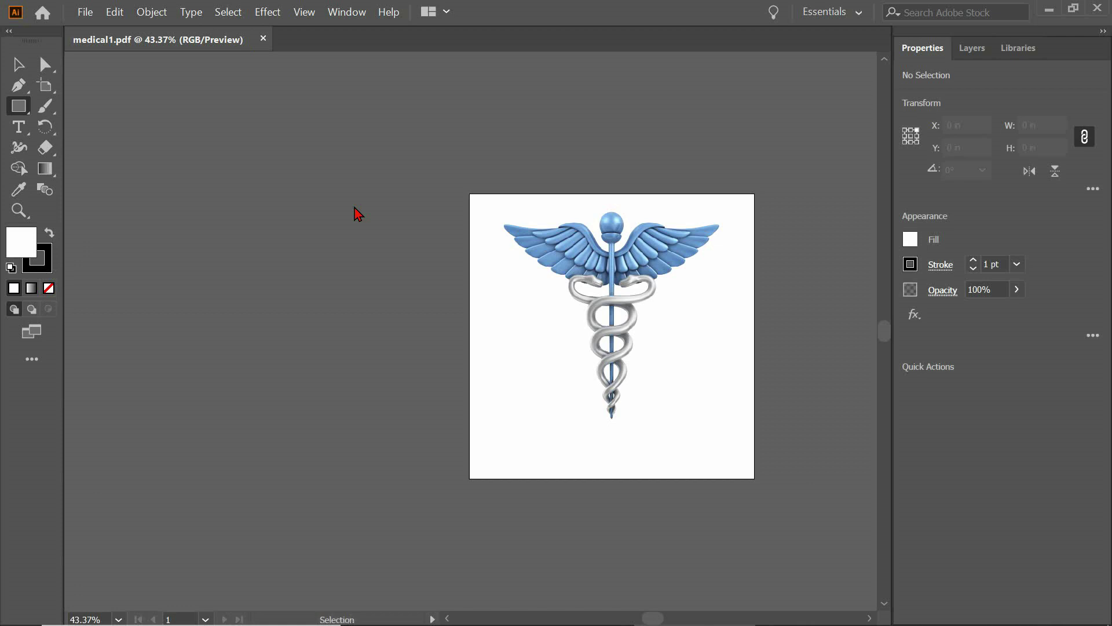
- Place a magenta rectangle behind the caduceus and zoom in to inspect its edges
key("ctrl+f")
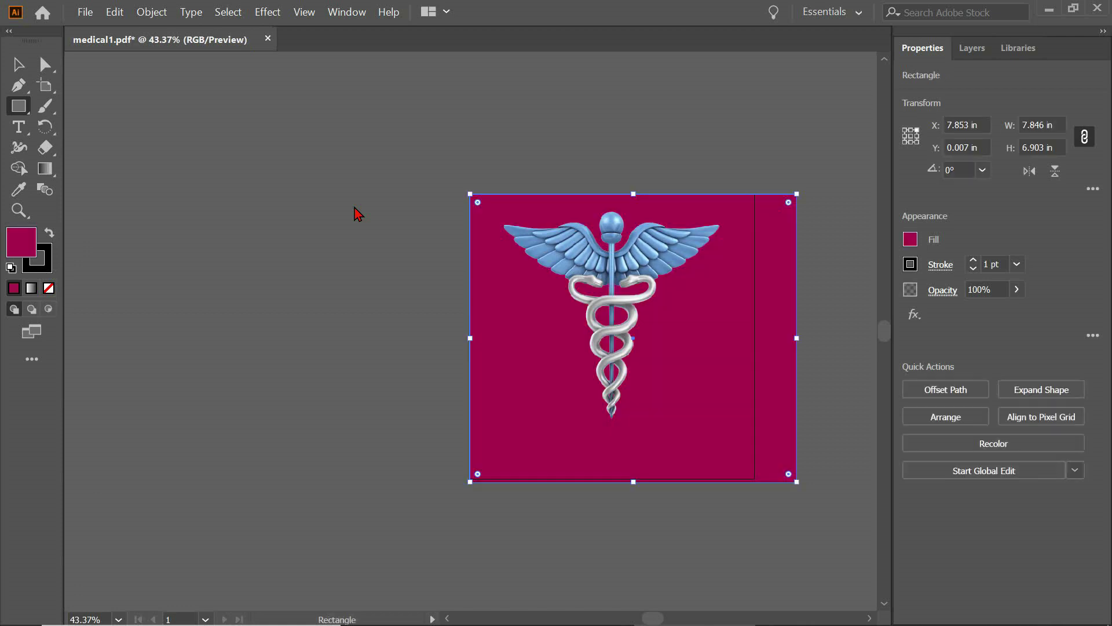
key("ctrl+equal")
key("ctrl+equal")
key("ctrl+equal")
key("ctrl+equal")
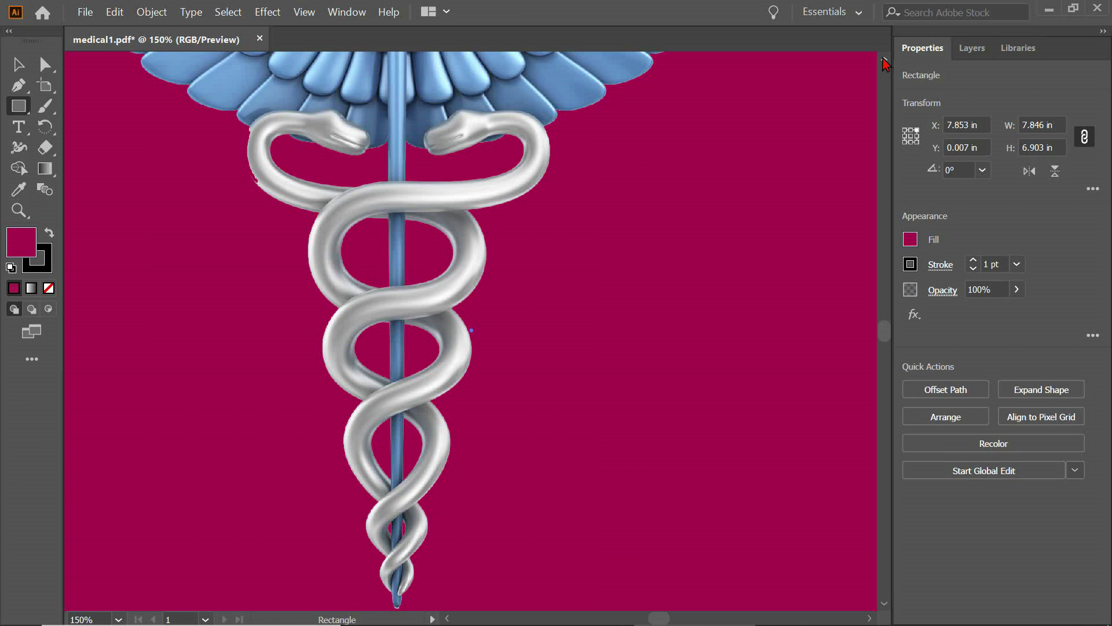
scroll(884, 63, "up", 5)
scroll(885, 63, "up", 3)
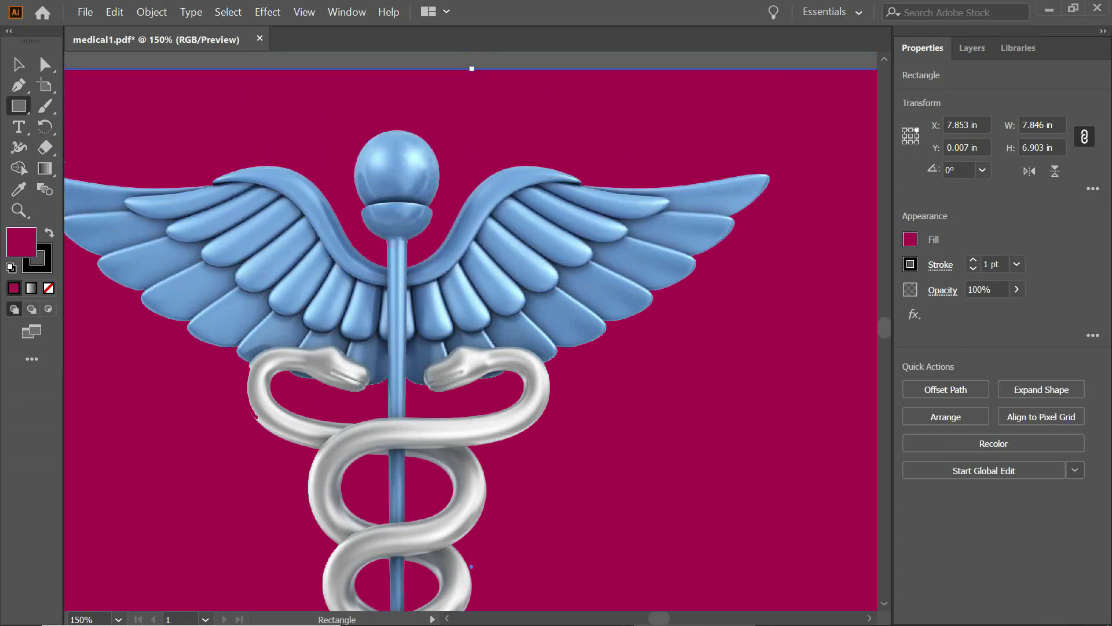
scroll(449, 619, "left", 3)
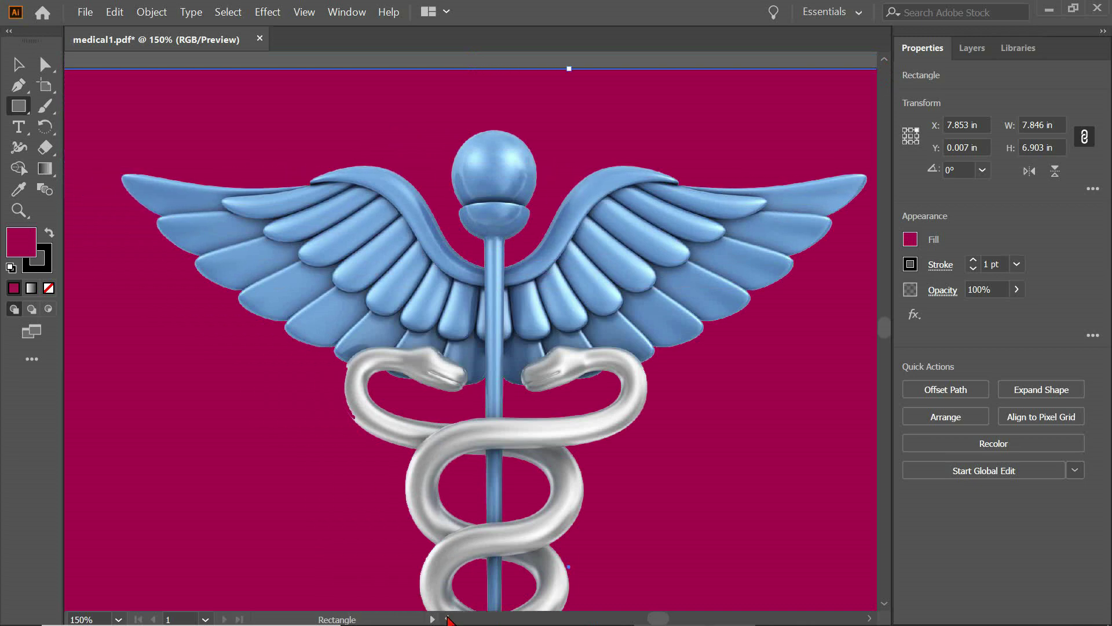